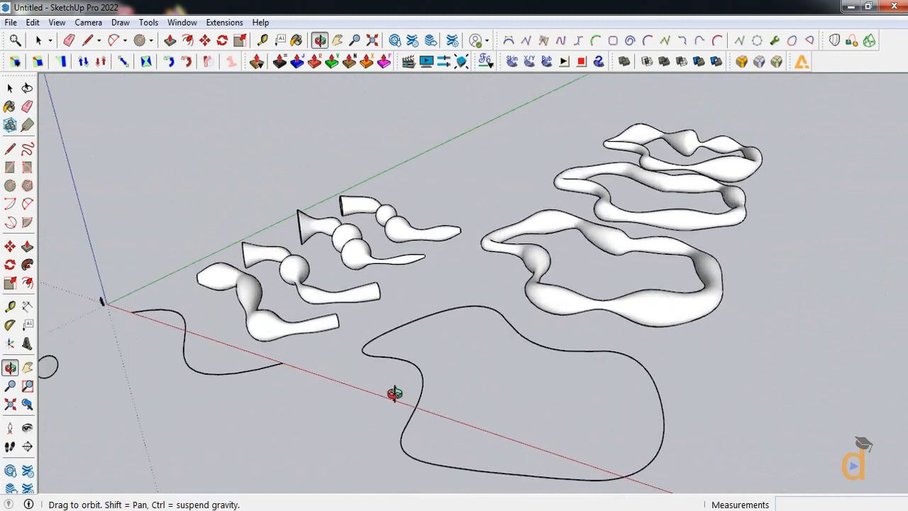
Draw an S-shaped Classic Bezier curve about 49 m long on the ground, with both ends on the red axis.
{"action": "left_click_drag", "start_coordinate": [430, 242], "coordinate": [118, 395]}
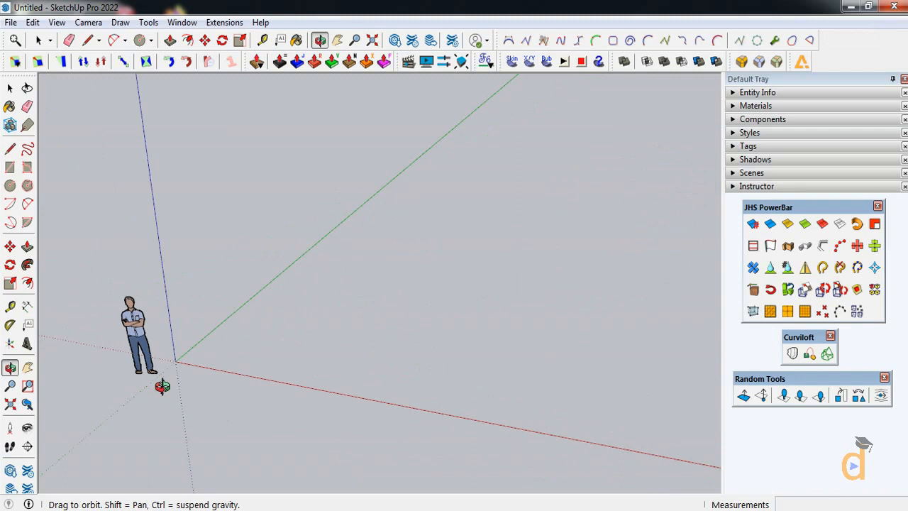
{"action": "left_click_drag", "start_coordinate": [152, 365], "coordinate": [404, 318]}
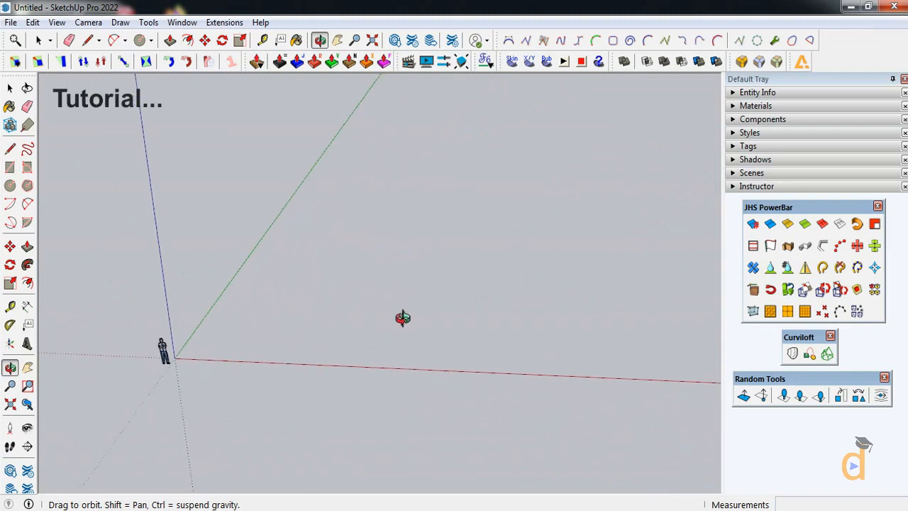
{"action": "left_click", "coordinate": [509, 41]}
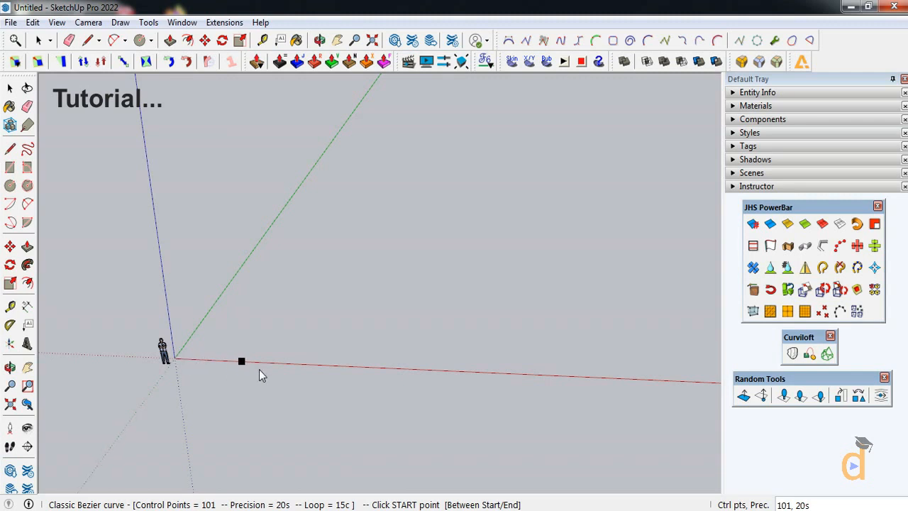
{"action": "double_click", "coordinate": [283, 365]}
{"action": "scroll", "coordinate": [195, 393], "scroll_direction": "down", "scroll_amount": 4}
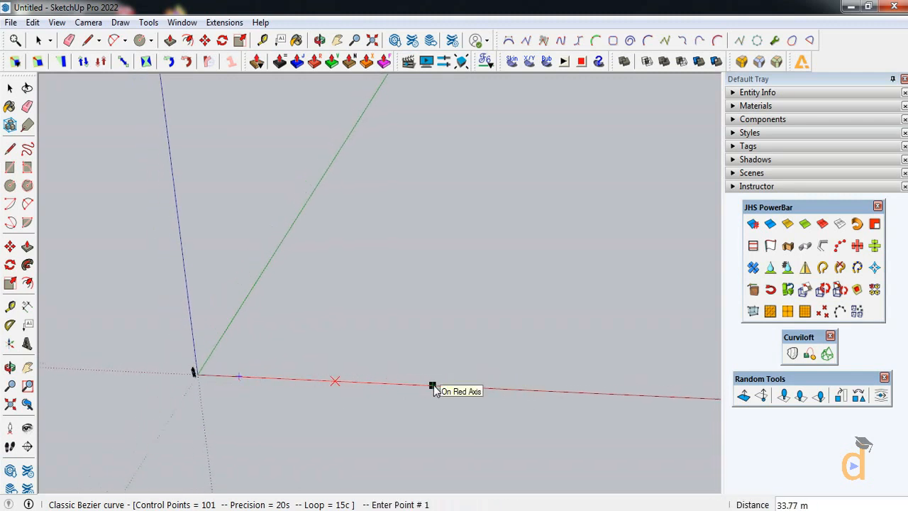
{"action": "left_click", "coordinate": [472, 390]}
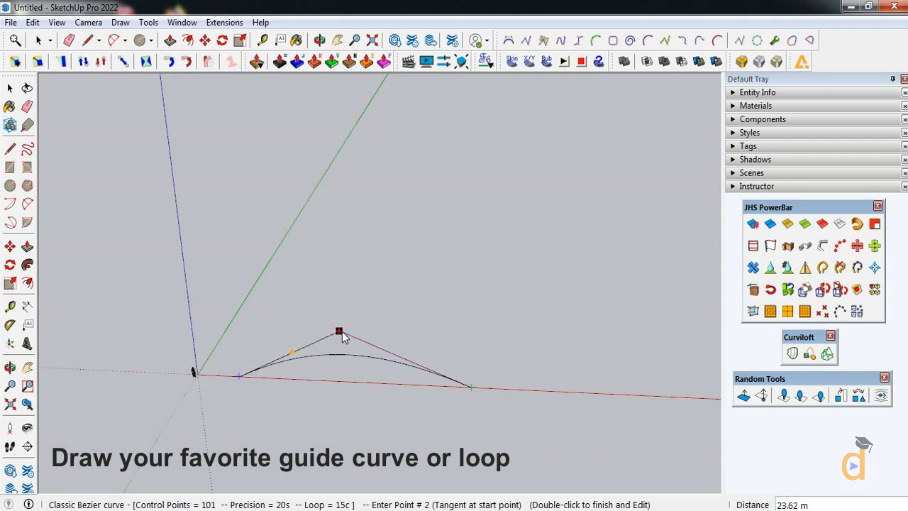
{"action": "left_click", "coordinate": [342, 331]}
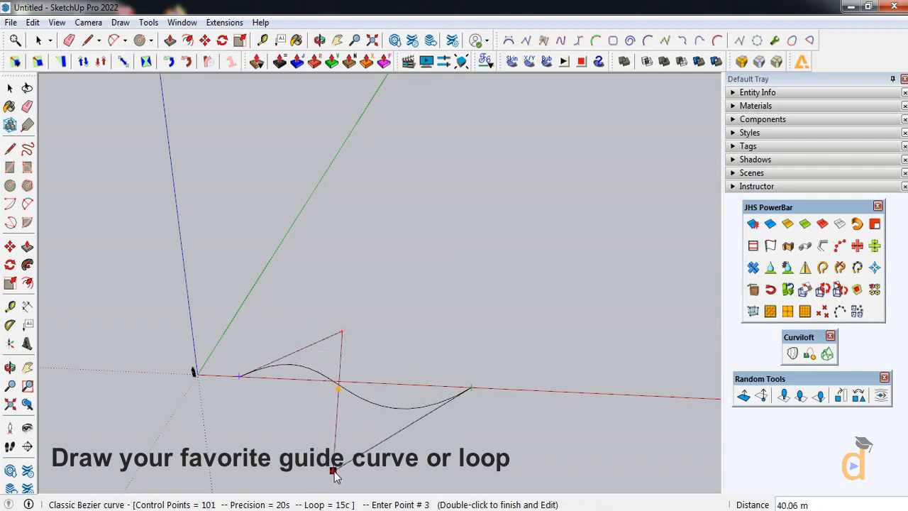
{"action": "scroll", "coordinate": [341, 415], "scroll_direction": "down", "scroll_amount": 2}
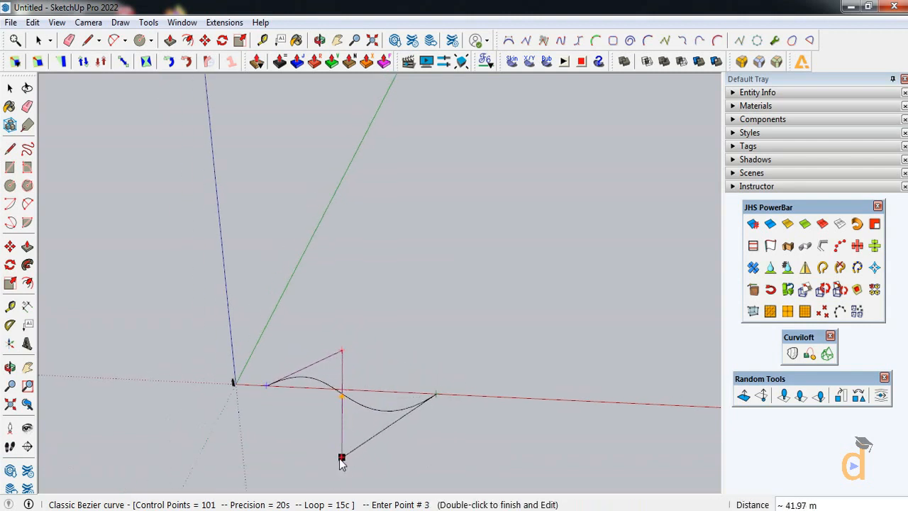
{"action": "double_click", "coordinate": [343, 467]}
{"action": "key", "text": "space"}
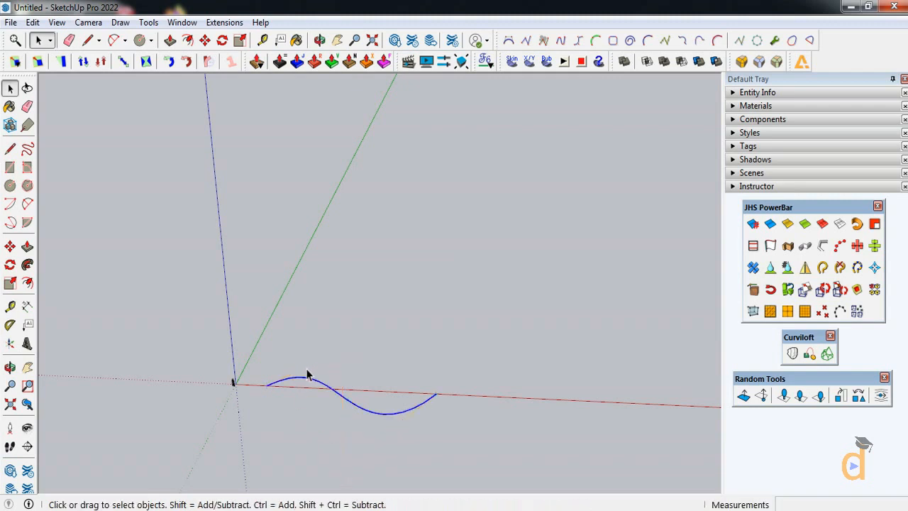
{"action": "scroll", "coordinate": [318, 422], "scroll_direction": "up", "scroll_amount": 3}
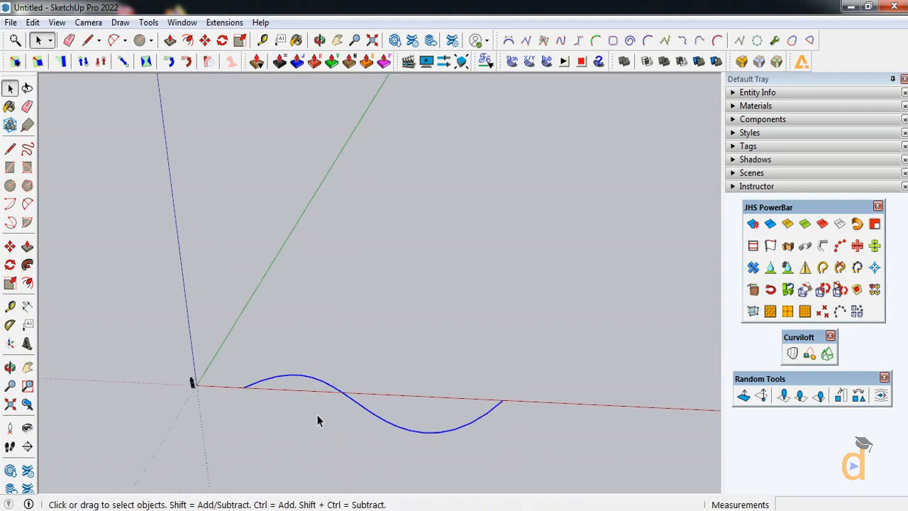
Draw a circle of radius 2 m perpendicular to the red axis, off to the side of the curve's start.
{"action": "left_click", "coordinate": [10, 367]}
{"action": "left_click_drag", "start_coordinate": [426, 410], "coordinate": [344, 356]}
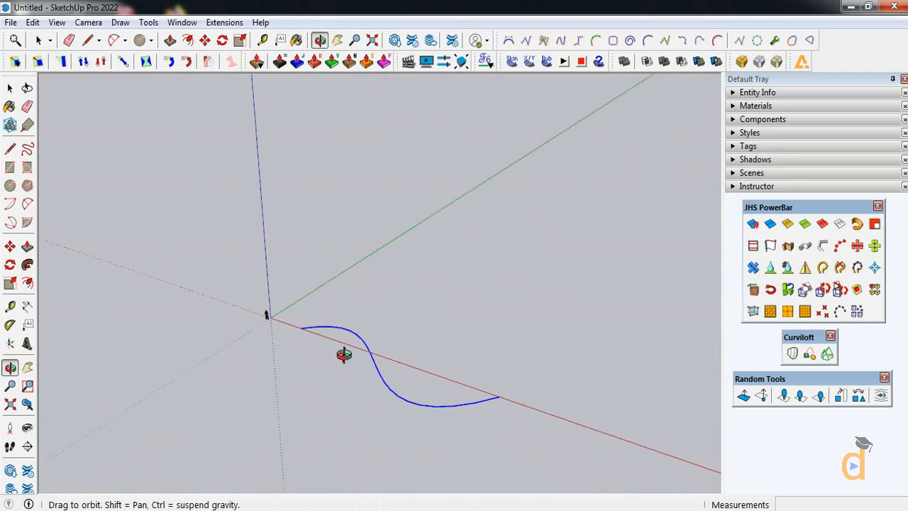
{"action": "left_click", "coordinate": [10, 186]}
{"action": "scroll", "coordinate": [324, 438], "scroll_direction": "up", "scroll_amount": 2}
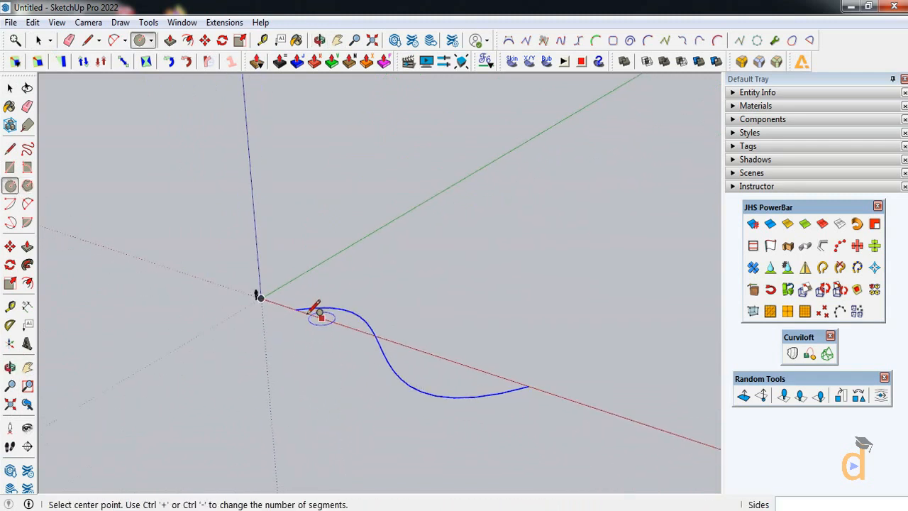
{"action": "key", "text": "Right"}
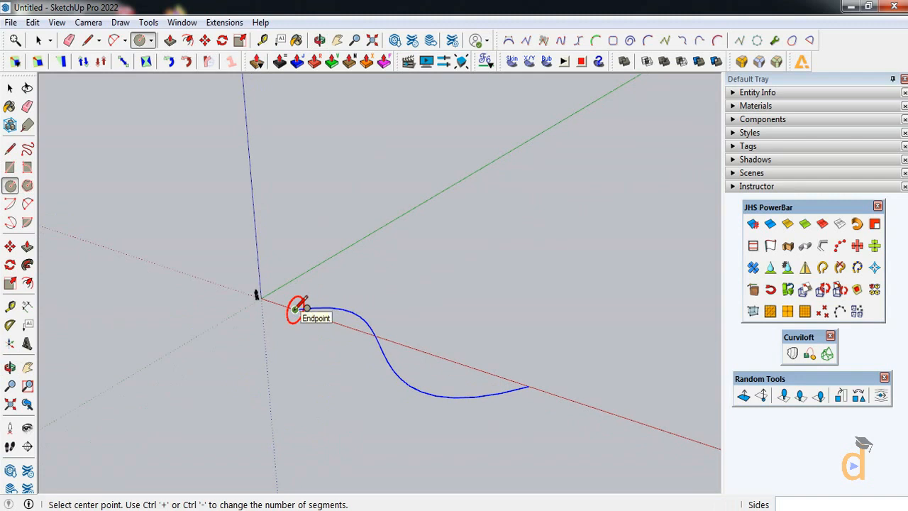
{"action": "left_click", "coordinate": [227, 354]}
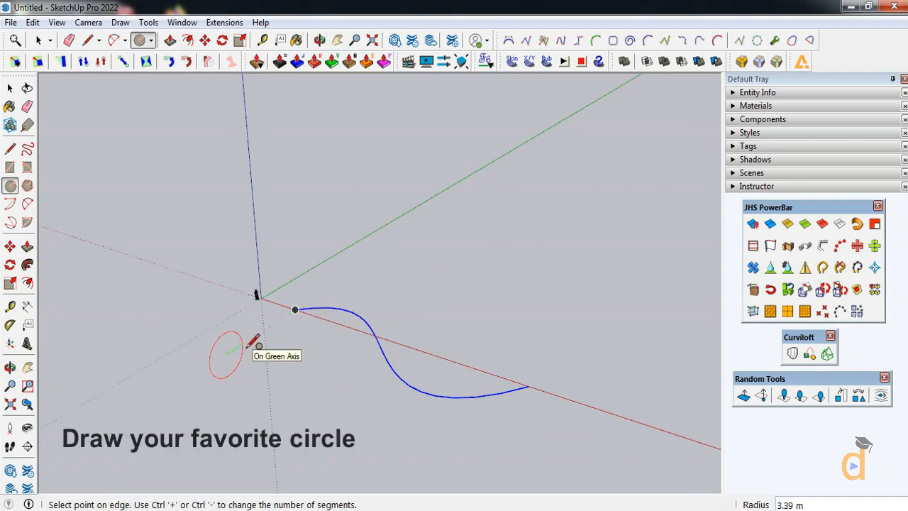
{"action": "type", "text": "2"}
{"action": "key", "text": "Return"}
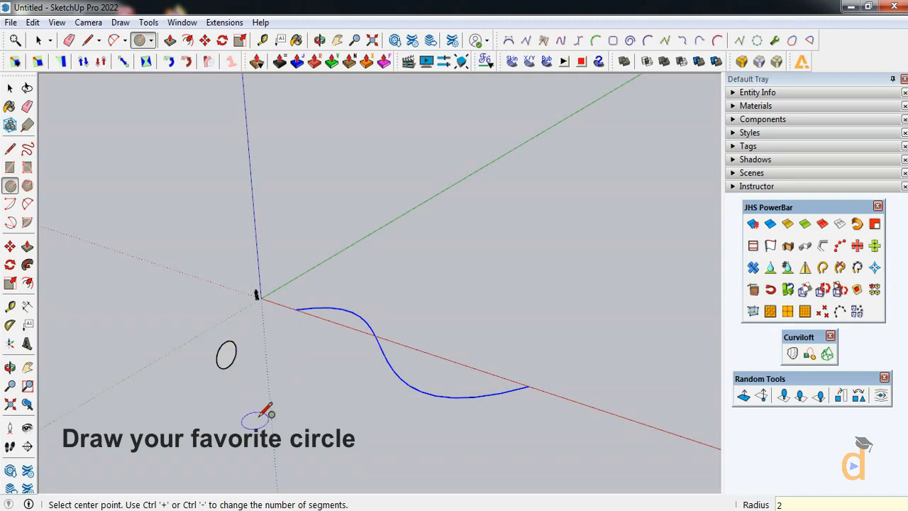
{"action": "scroll", "coordinate": [269, 418], "scroll_direction": "up", "scroll_amount": 1}
{"action": "scroll", "coordinate": [549, 404], "scroll_direction": "up", "scroll_amount": 1}
Check the Bezier curve's segment count and length in its entity information.
{"action": "left_click", "coordinate": [10, 87]}
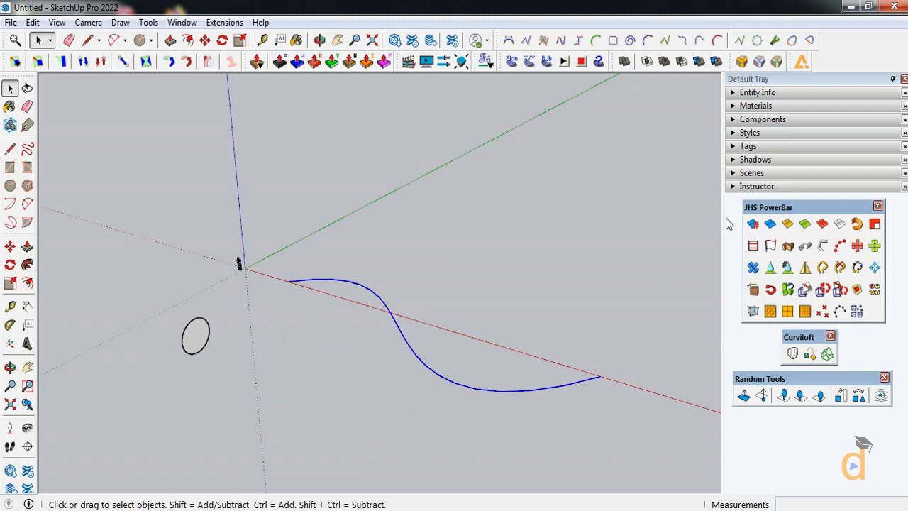
{"action": "left_click", "coordinate": [755, 93]}
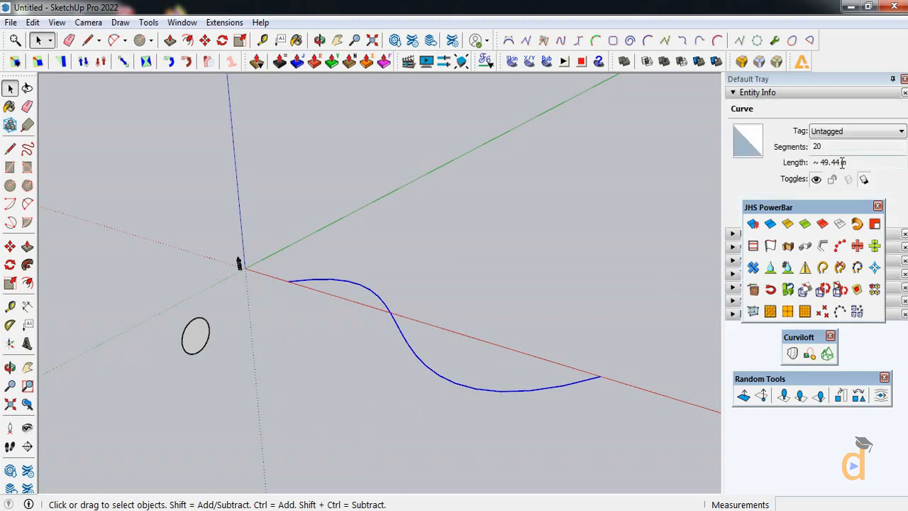
{"action": "left_click", "coordinate": [781, 95]}
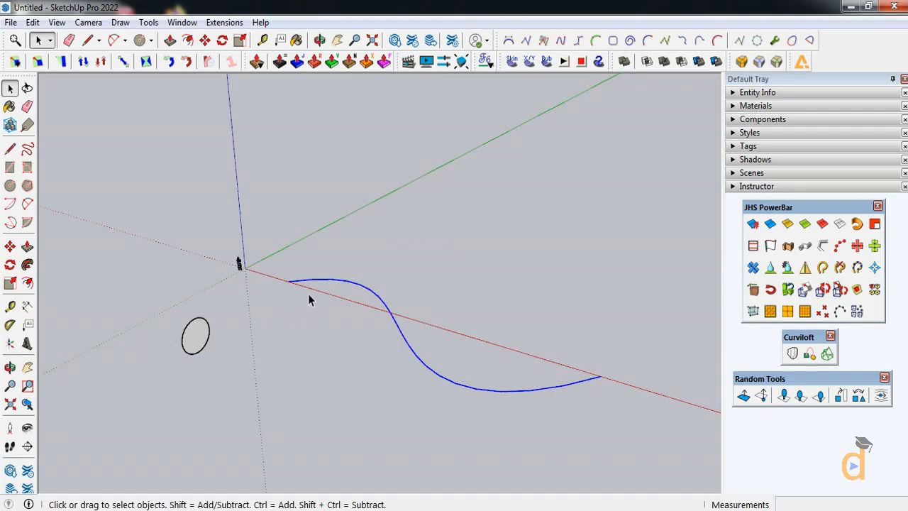
Turn the circle face into a component, keeping the default settings.
{"action": "left_click", "coordinate": [268, 341]}
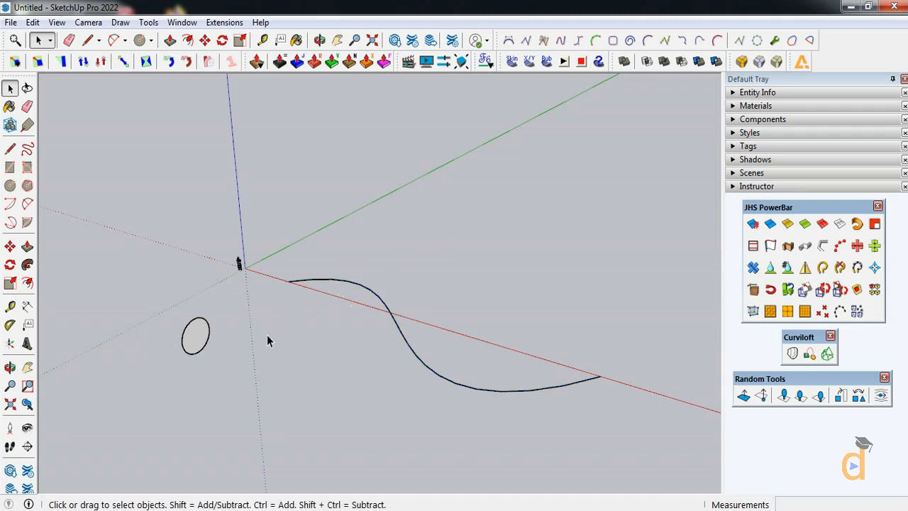
{"action": "left_click", "coordinate": [196, 353]}
{"action": "right_click", "coordinate": [196, 351]}
{"action": "left_click", "coordinate": [375, 232]}
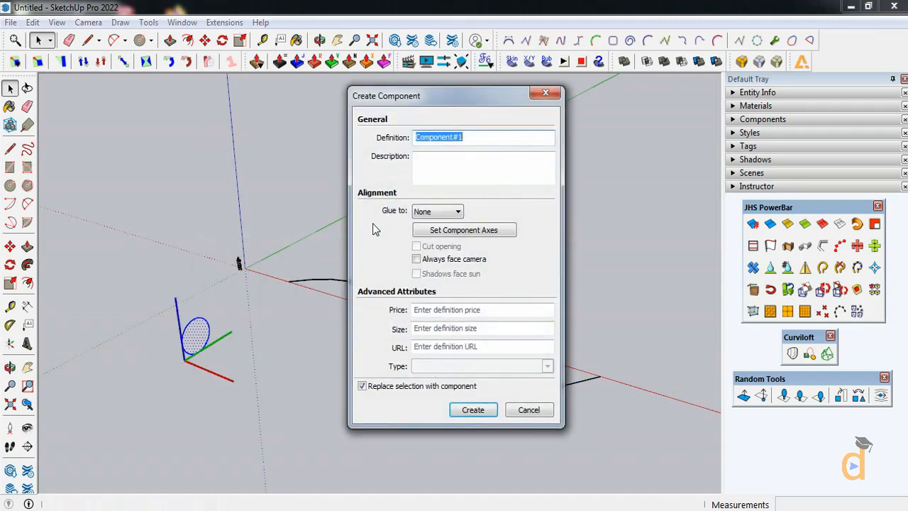
{"action": "left_click", "coordinate": [473, 411]}
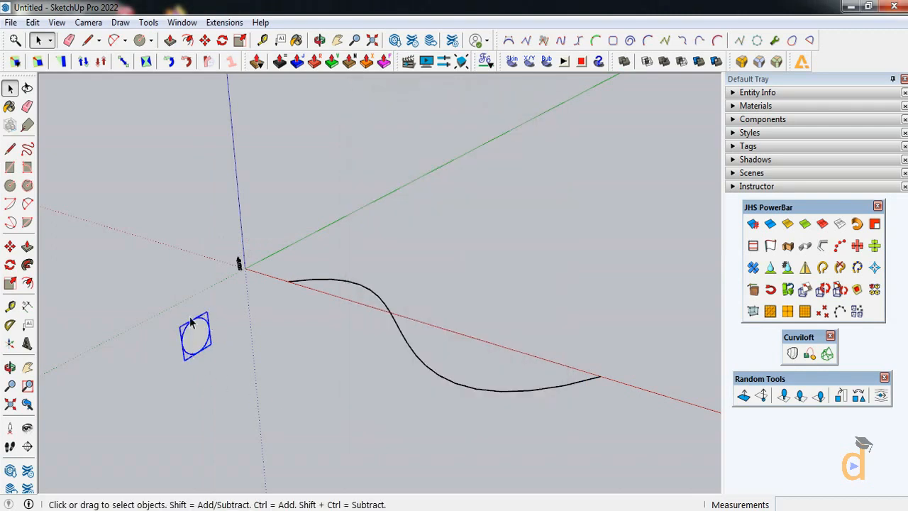
Convert the Bezier curve to a Polyline Segmentor with 10 segments.
{"action": "left_click", "coordinate": [307, 305]}
{"action": "left_click", "coordinate": [308, 282]}
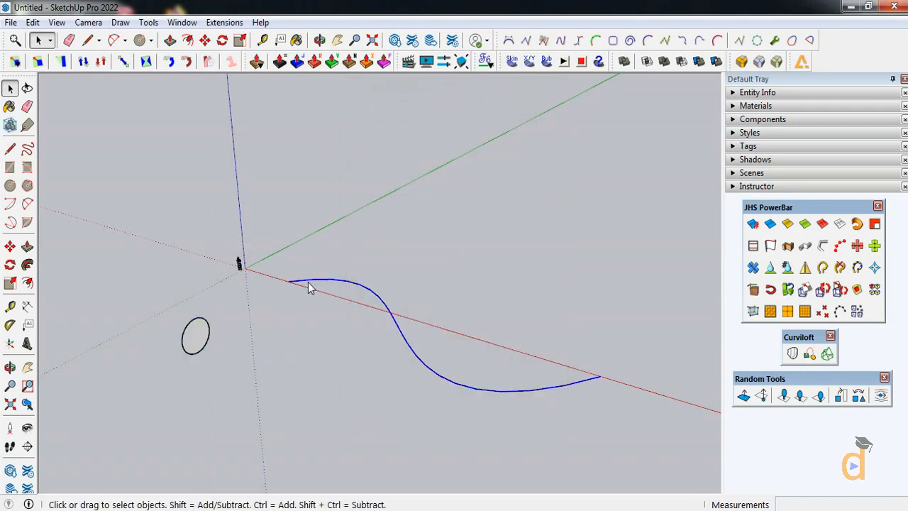
{"action": "right_click", "coordinate": [307, 282]}
{"action": "mouse_move", "coordinate": [375, 275]}
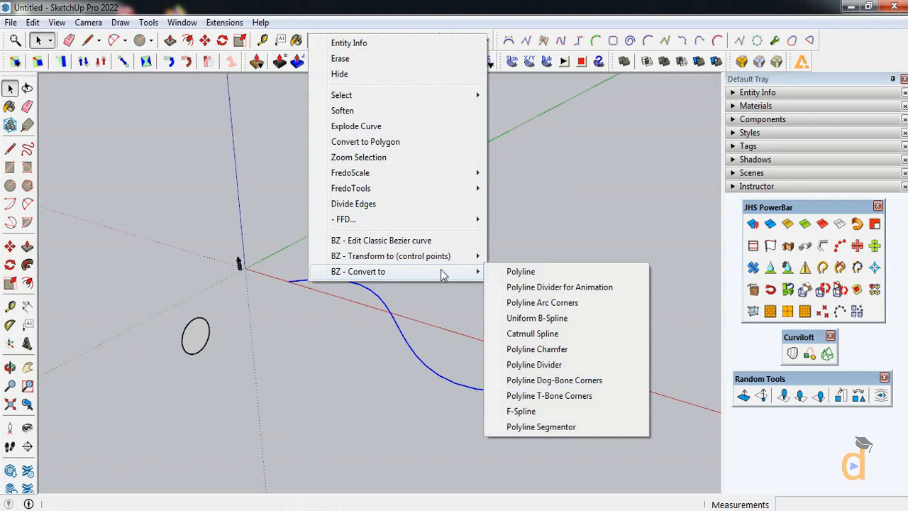
{"action": "left_click", "coordinate": [545, 425]}
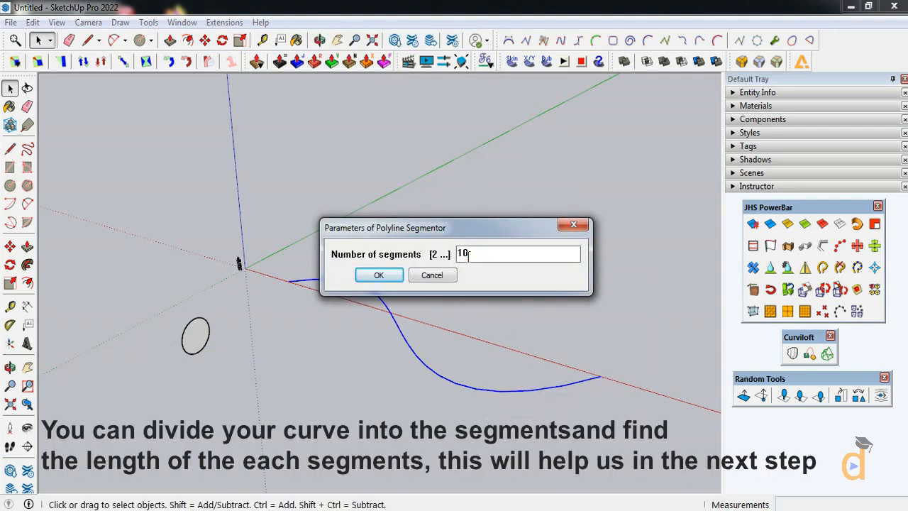
{"action": "type", "text": "20"}
{"action": "left_click", "coordinate": [376, 276]}
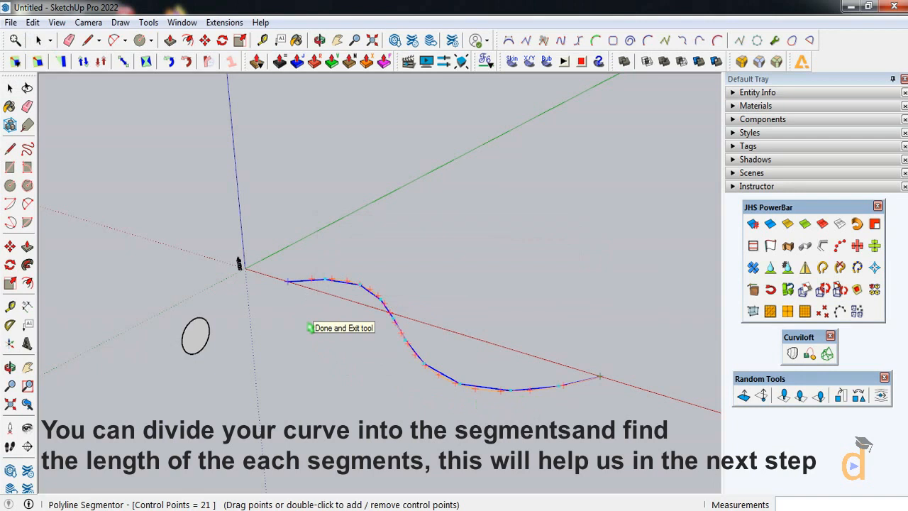
{"action": "left_click", "coordinate": [340, 357]}
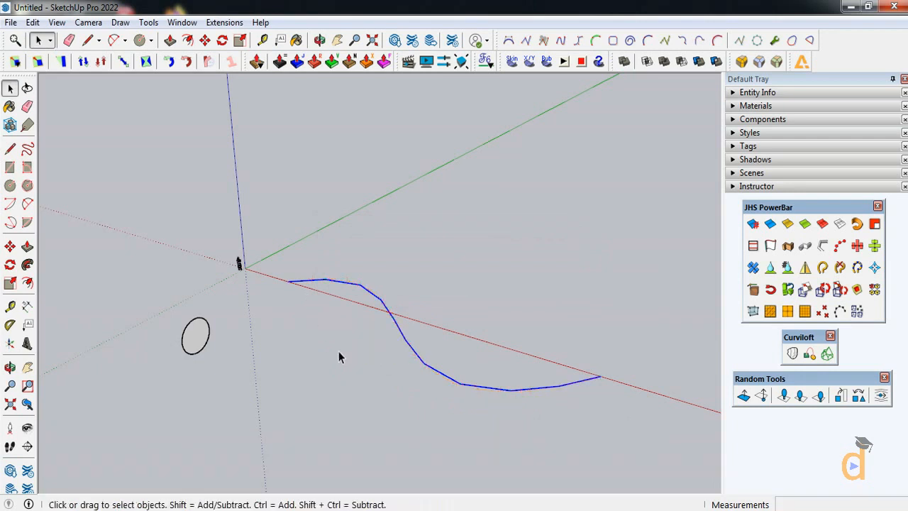
Measure the polyline's last segment with the Line tool, and undo the segment conversion.
{"action": "left_click", "coordinate": [10, 148]}
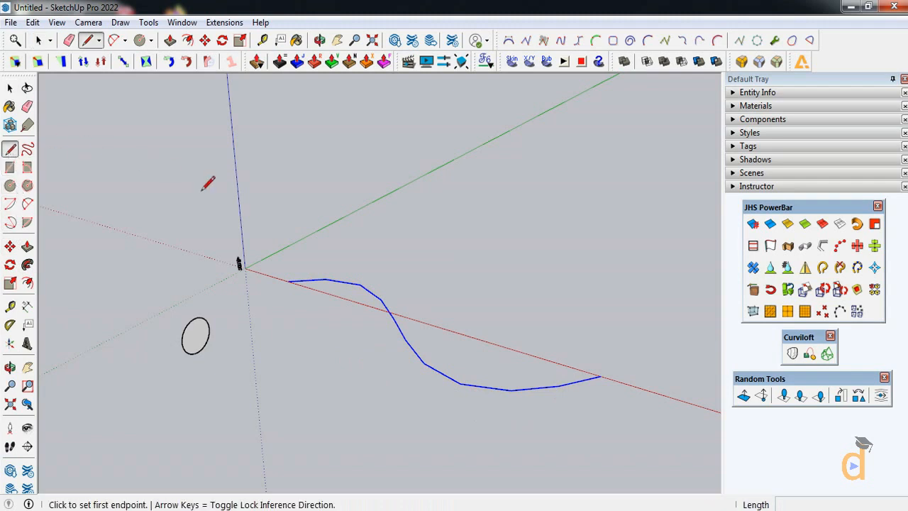
{"action": "left_click", "coordinate": [558, 385]}
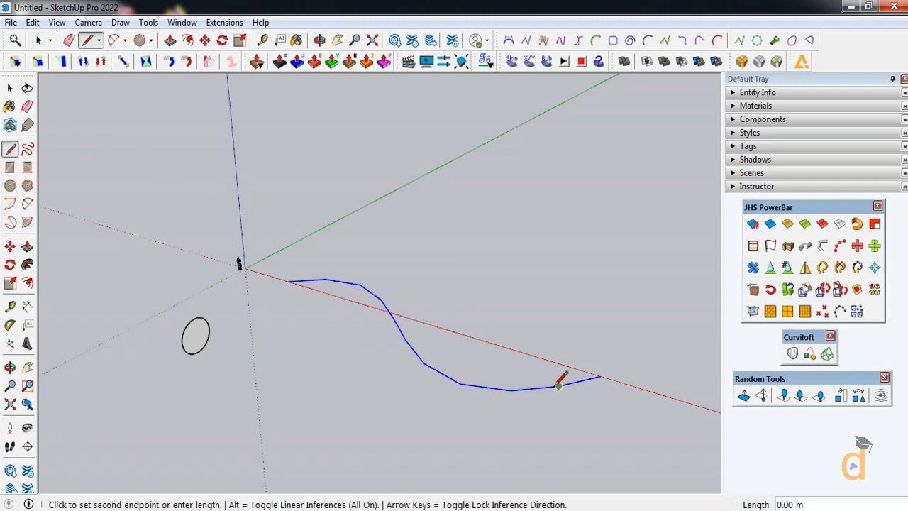
{"action": "left_click", "coordinate": [600, 376]}
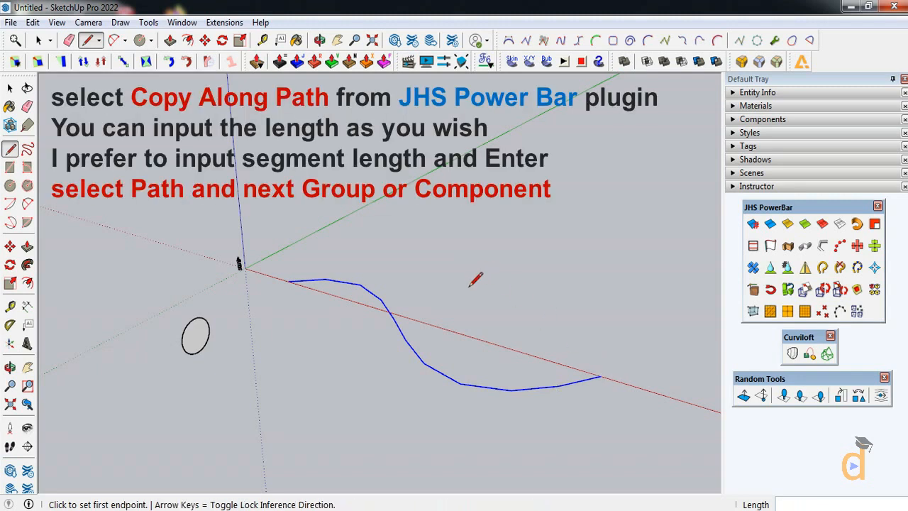
{"action": "key", "text": "ctrl+z"}
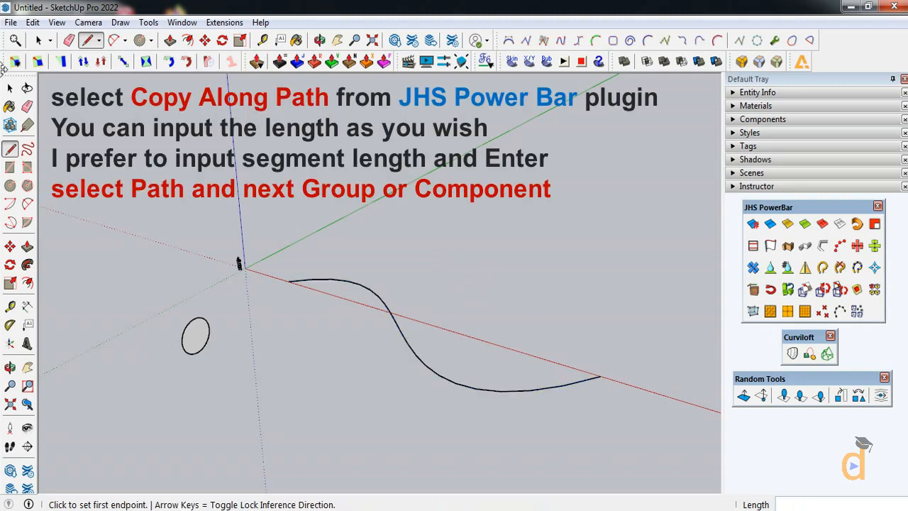
Copy the circle component along the Bezier curve with Copy Along Path at a spacing of 4.85 m.
{"action": "left_click", "coordinate": [840, 245]}
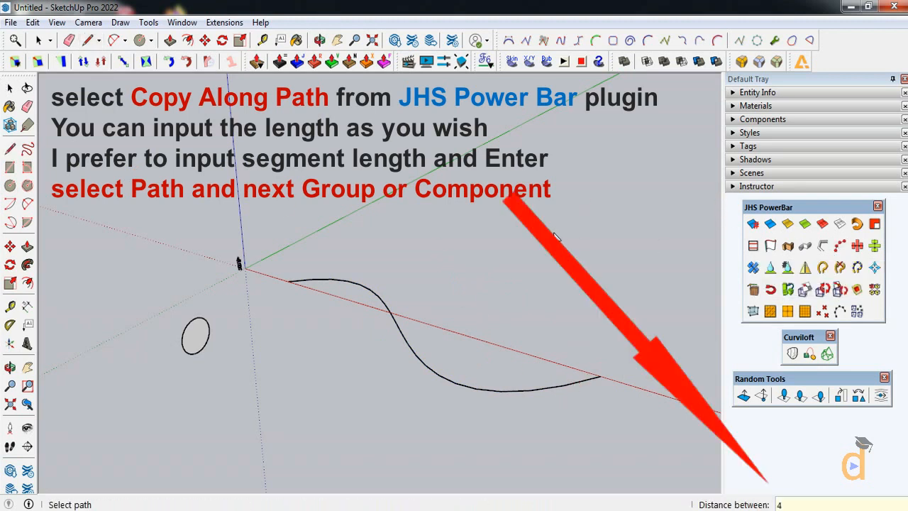
{"action": "left_click", "coordinate": [369, 293]}
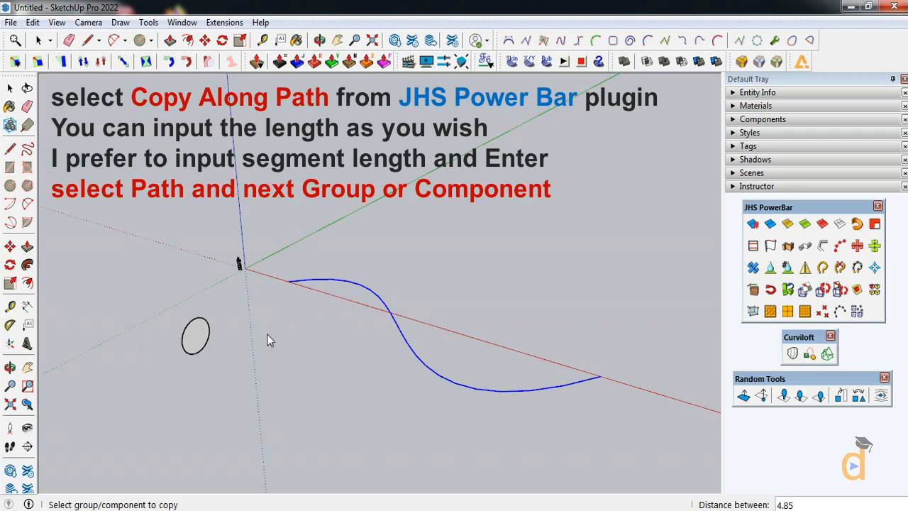
{"action": "left_click", "coordinate": [205, 343]}
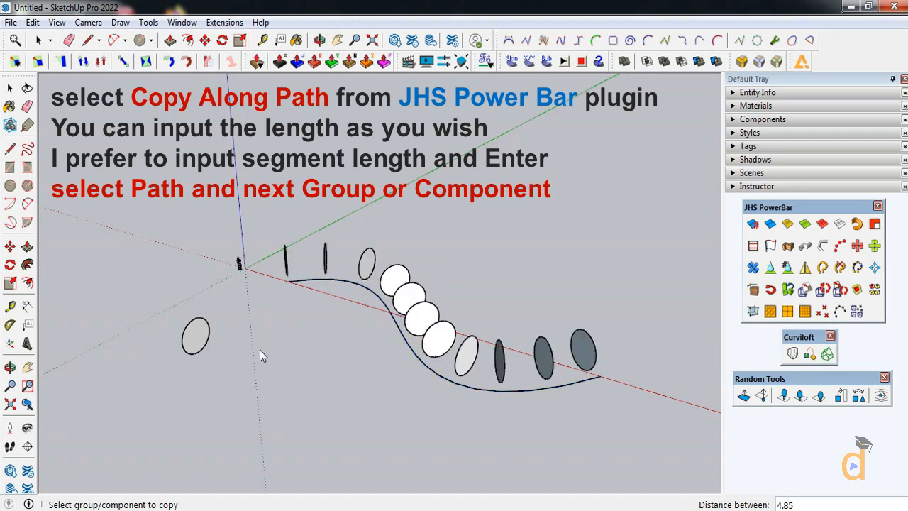
Open the first circle component copied at the start of the guide curve for editing.
{"action": "left_click", "coordinate": [10, 367]}
{"action": "left_click_drag", "start_coordinate": [256, 337], "coordinate": [430, 420]}
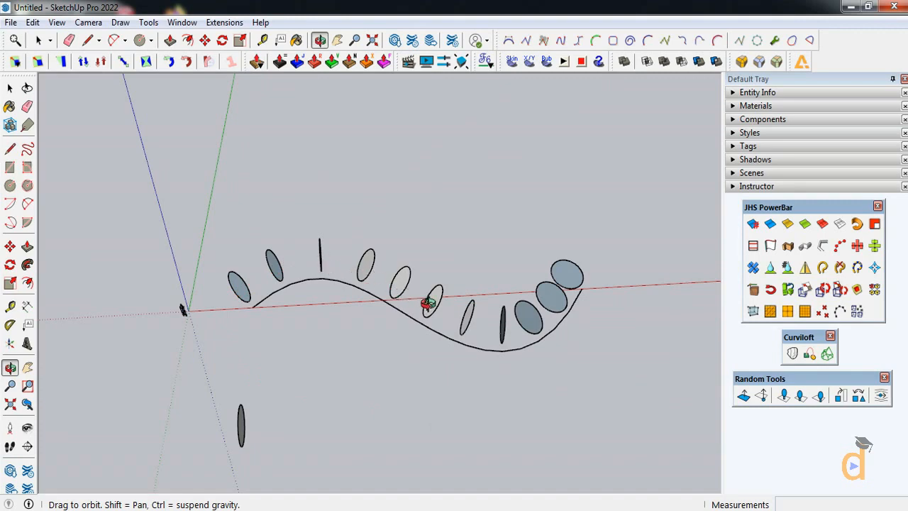
{"action": "mouse_move", "coordinate": [596, 313]}
{"action": "left_mouse_down"}
{"action": "mouse_move", "coordinate": [556, 330]}
{"action": "mouse_move", "coordinate": [462, 439]}
{"action": "mouse_move", "coordinate": [258, 270]}
{"action": "mouse_move", "coordinate": [294, 328]}
{"action": "mouse_move", "coordinate": [504, 272]}
{"action": "mouse_move", "coordinate": [513, 242]}
{"action": "mouse_move", "coordinate": [529, 239]}
{"action": "mouse_move", "coordinate": [523, 182]}
{"action": "left_mouse_up"}
{"action": "key", "text": "e"}
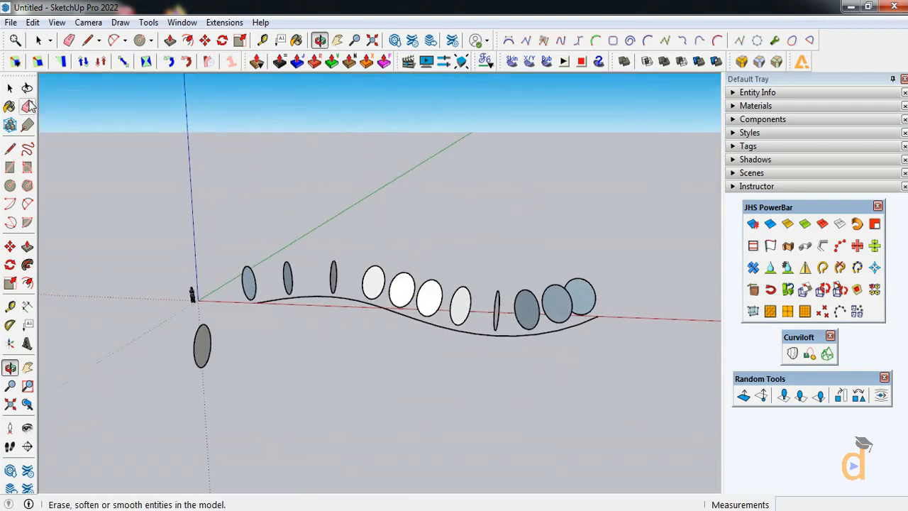
{"action": "key", "text": "space"}
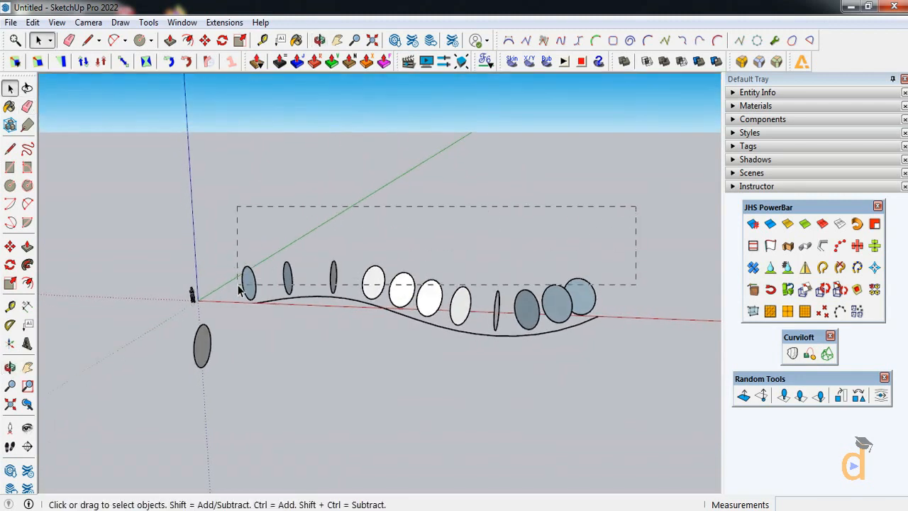
{"action": "left_click_drag", "start_coordinate": [239, 289], "coordinate": [239, 291]}
{"action": "left_click", "coordinate": [505, 239]}
{"action": "scroll", "coordinate": [248, 304], "scroll_direction": "up", "scroll_amount": 3}
{"action": "left_click", "coordinate": [247, 298]}
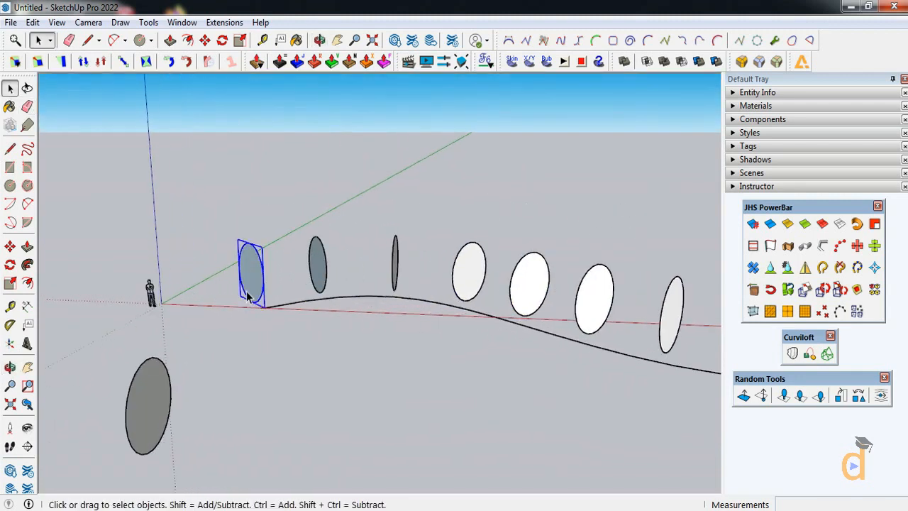
{"action": "scroll", "coordinate": [248, 298], "scroll_direction": "up", "scroll_amount": 5}
{"action": "key", "text": "m"}
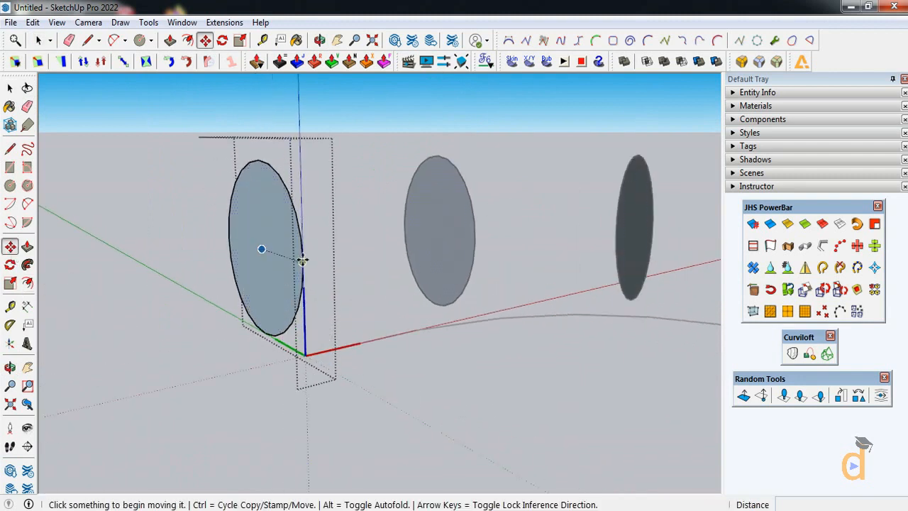
{"action": "key", "text": "space"}
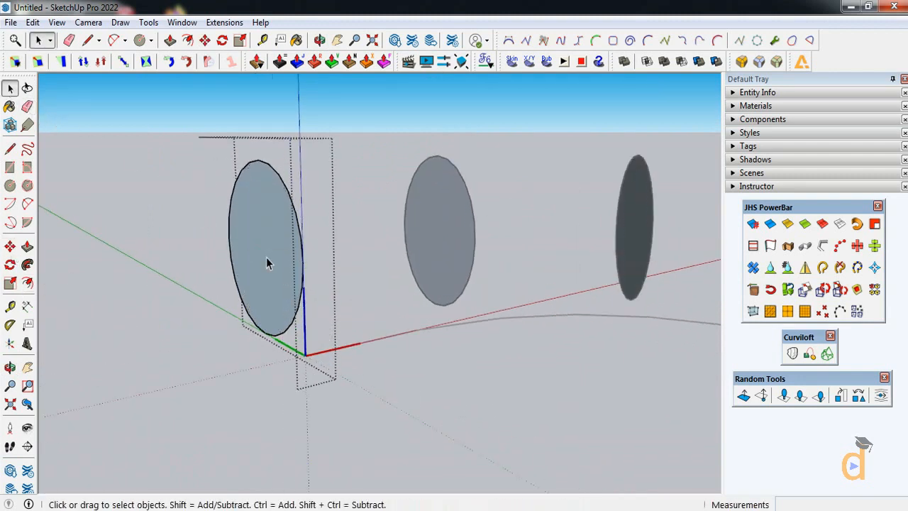
Move the circle geometry inside the component so its centre sits on the guide curve, and close the component.
{"action": "key", "text": "ctrl+a"}
{"action": "key", "text": "m"}
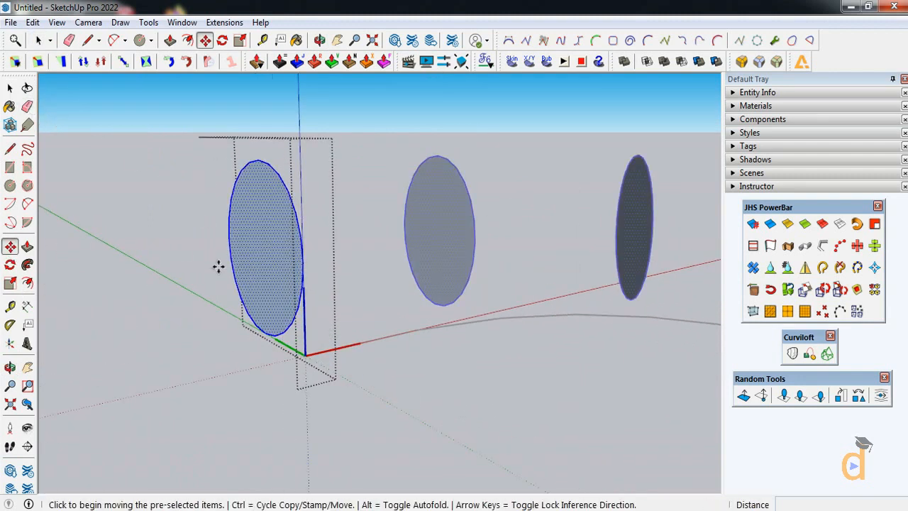
{"action": "left_click", "coordinate": [263, 249]}
{"action": "left_click", "coordinate": [300, 339]}
{"action": "scroll", "coordinate": [269, 332], "scroll_direction": "down", "scroll_amount": 4}
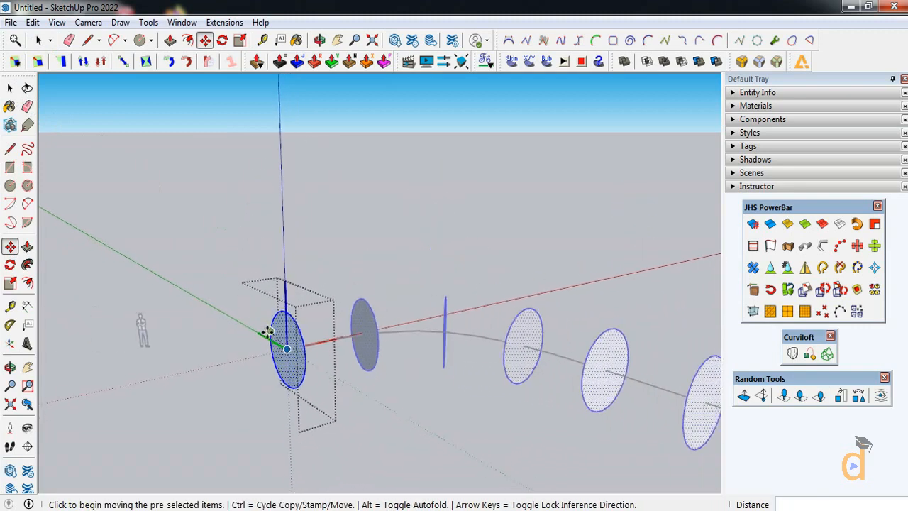
{"action": "scroll", "coordinate": [269, 330], "scroll_direction": "down", "scroll_amount": 5}
{"action": "left_click", "coordinate": [10, 88]}
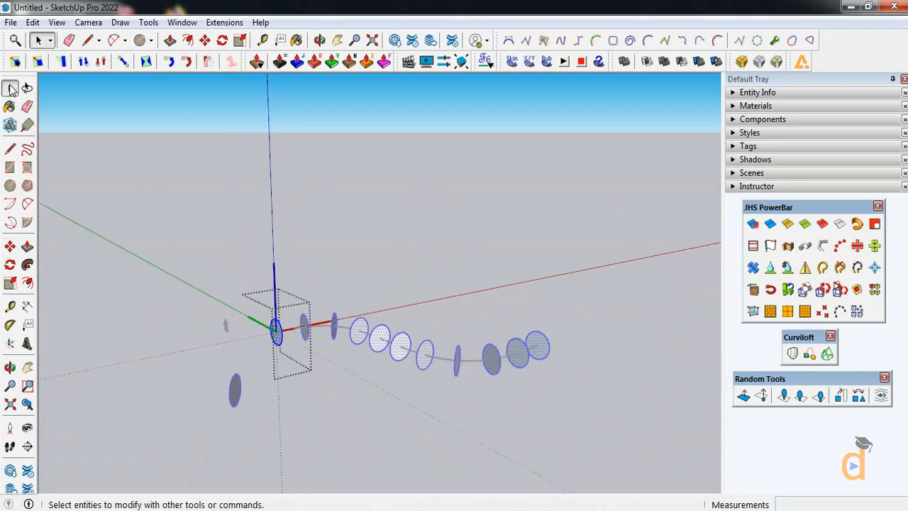
{"action": "left_click", "coordinate": [287, 249]}
Select the circles along the curve and randomize their scale with a variation factor of 1.4, keeping rotation and position variation at 0.
{"action": "scroll", "coordinate": [422, 389], "scroll_direction": "up", "scroll_amount": 2}
{"action": "left_click_drag", "start_coordinate": [608, 265], "coordinate": [218, 347]}
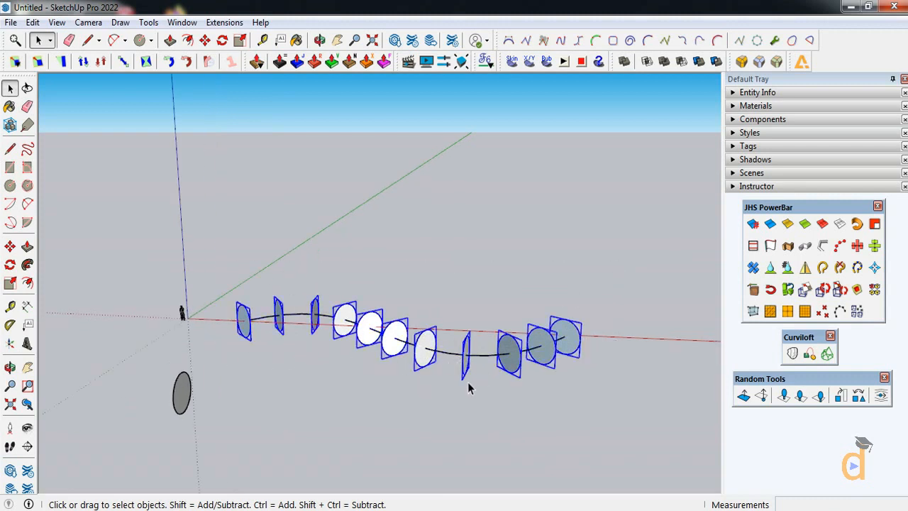
{"action": "left_click", "coordinate": [842, 396]}
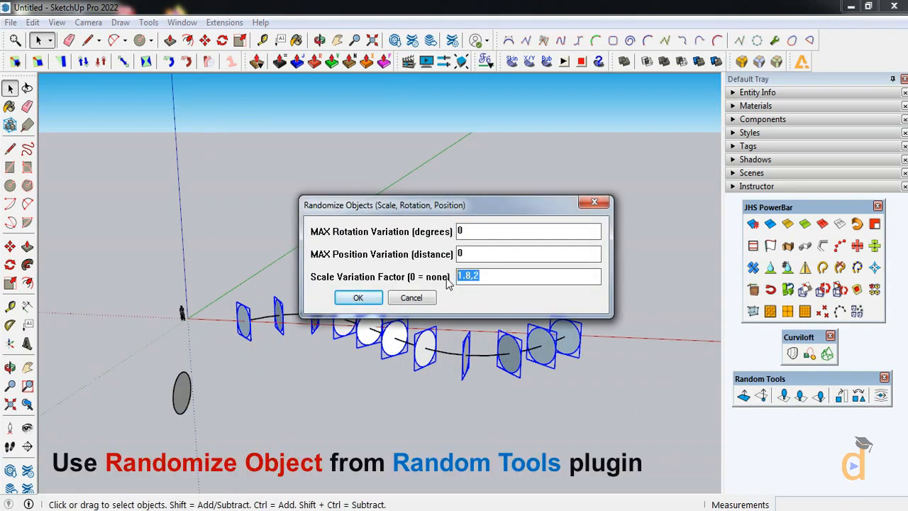
{"action": "left_click", "coordinate": [366, 298]}
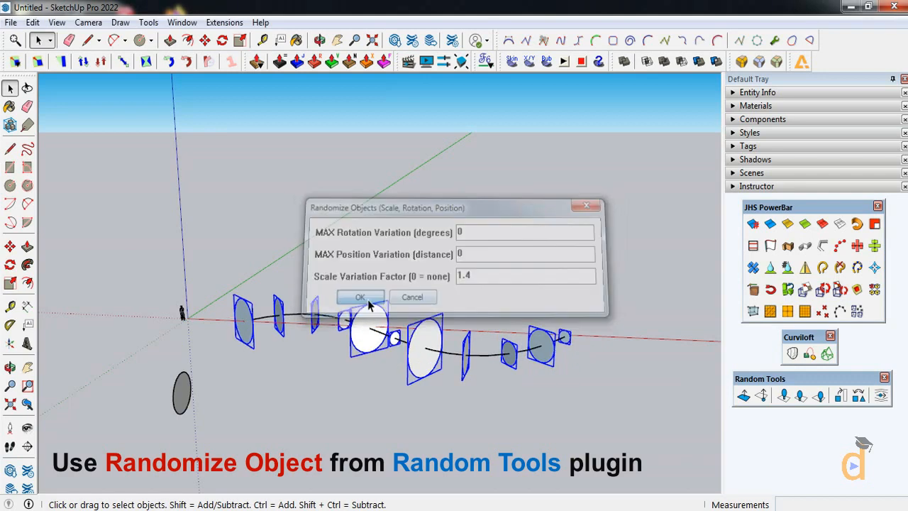
Loft the randomized circles into a tube with Curviloft's Loft by Spline, using 10 segments.
{"action": "left_click", "coordinate": [10, 367]}
{"action": "left_click_drag", "start_coordinate": [50, 367], "coordinate": [333, 428]}
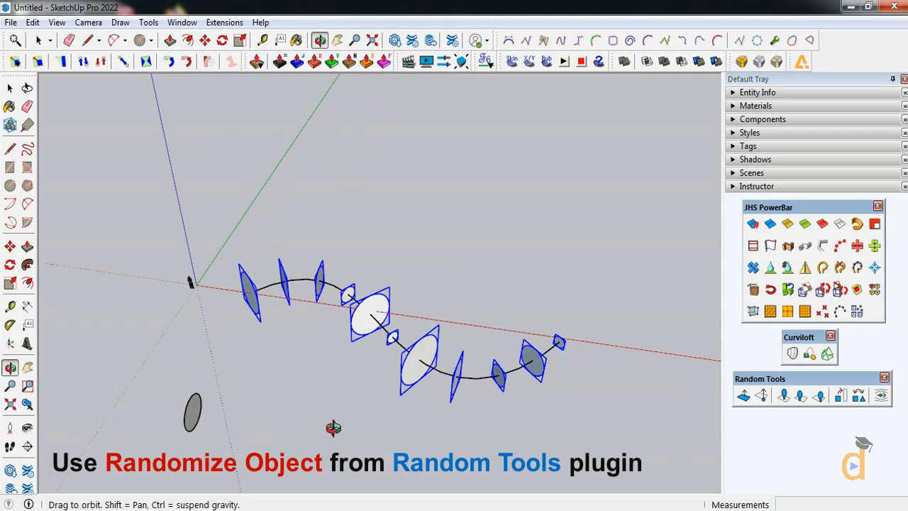
{"action": "left_click", "coordinate": [793, 353]}
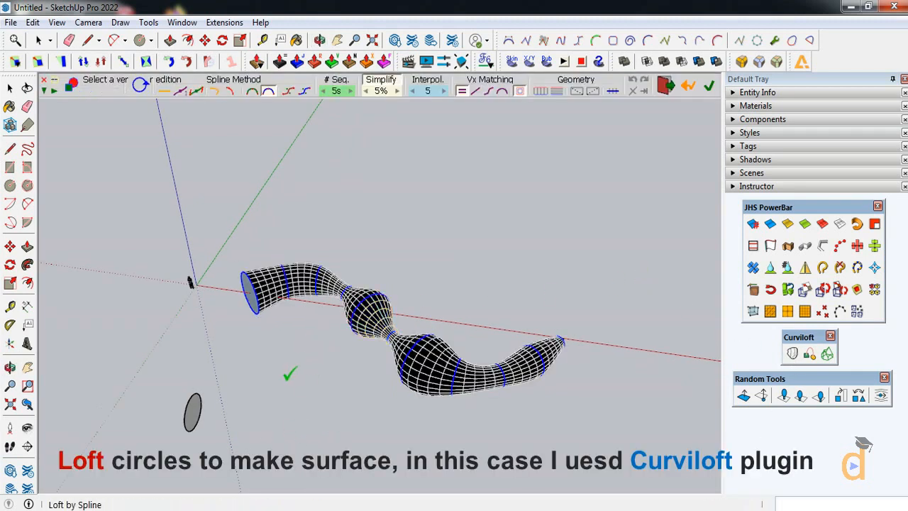
{"action": "left_click", "coordinate": [352, 92]}
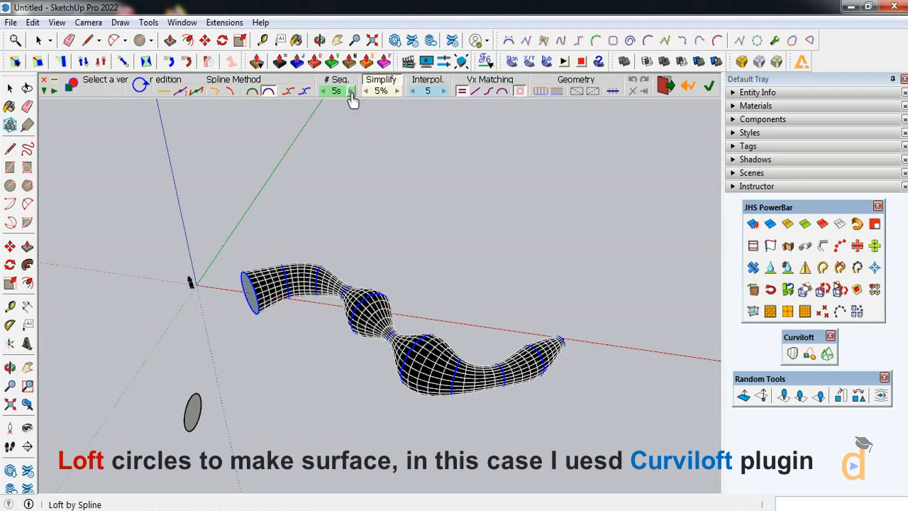
{"action": "left_click", "coordinate": [429, 216]}
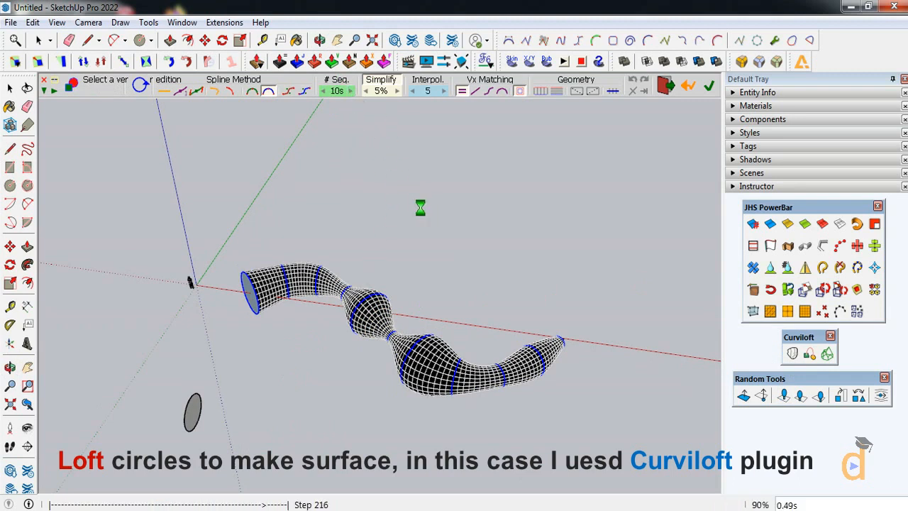
Move the lofted tube along the green axis, away from the circles and guide curve.
{"action": "middle_click_drag", "start_coordinate": [314, 354], "coordinate": [265, 413]}
{"action": "left_click", "coordinate": [10, 87]}
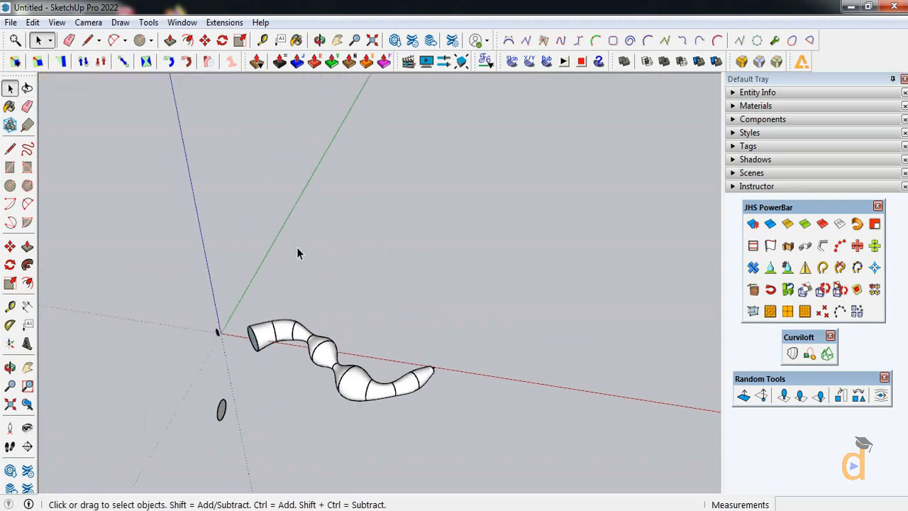
{"action": "left_click", "coordinate": [329, 360]}
{"action": "left_click", "coordinate": [10, 246]}
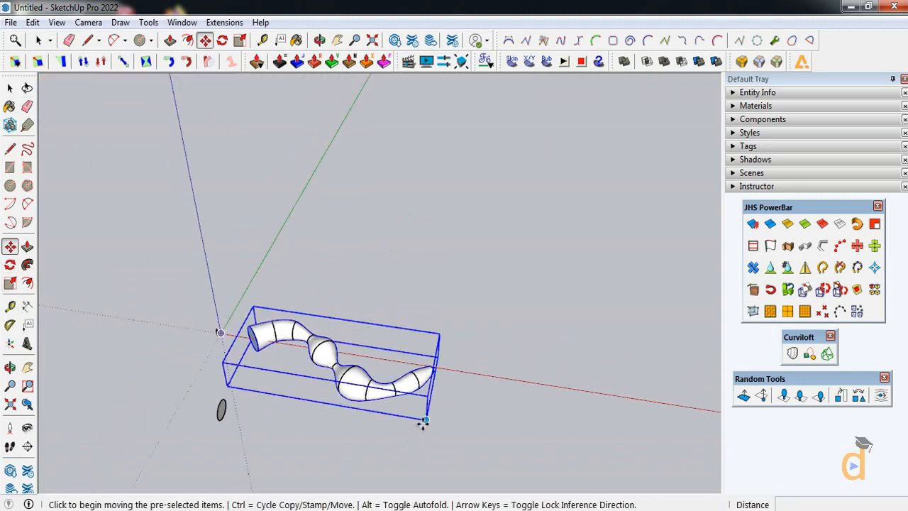
{"action": "left_click", "coordinate": [422, 422]}
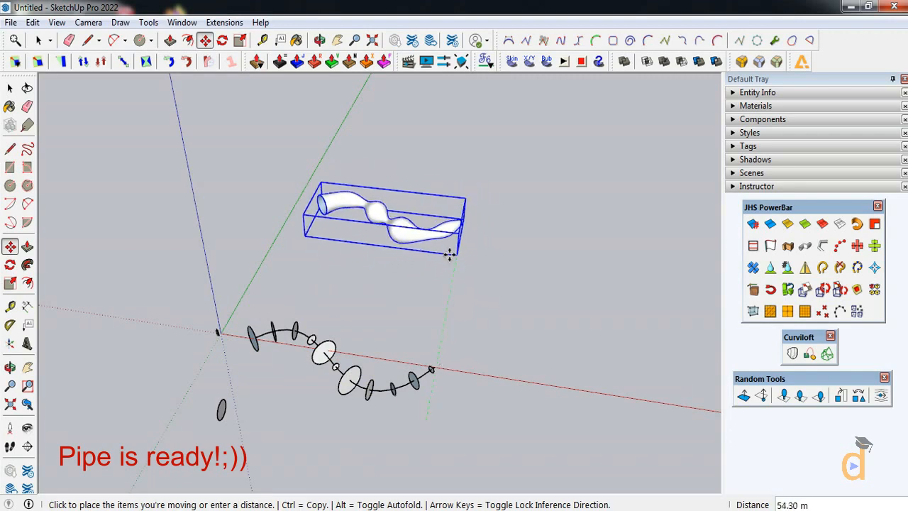
{"action": "left_click", "coordinate": [465, 225]}
{"action": "scroll", "coordinate": [275, 434], "scroll_direction": "up", "scroll_amount": 1}
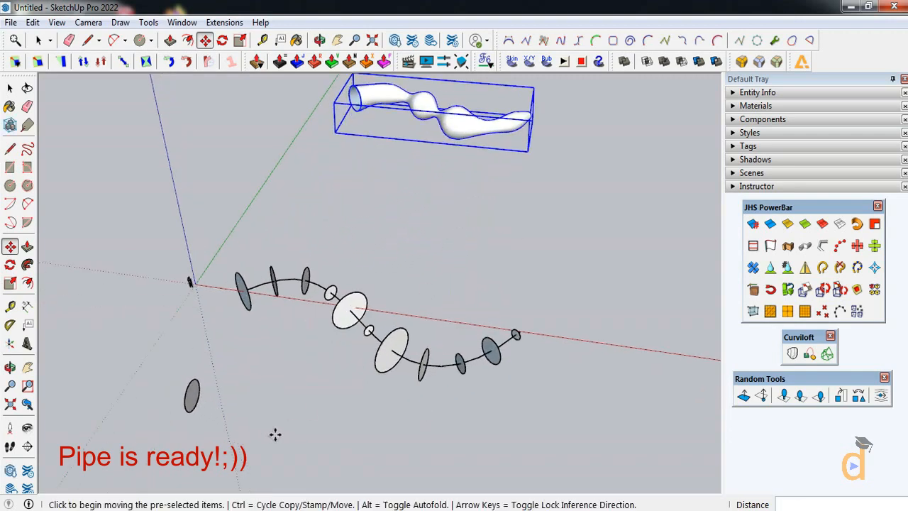
Select the circles without the guide curve and randomize their scale with a variation factor of 1.4,1.8.
{"action": "left_click", "coordinate": [10, 368]}
{"action": "left_click_drag", "start_coordinate": [383, 320], "coordinate": [328, 348]}
{"action": "key", "text": "space"}
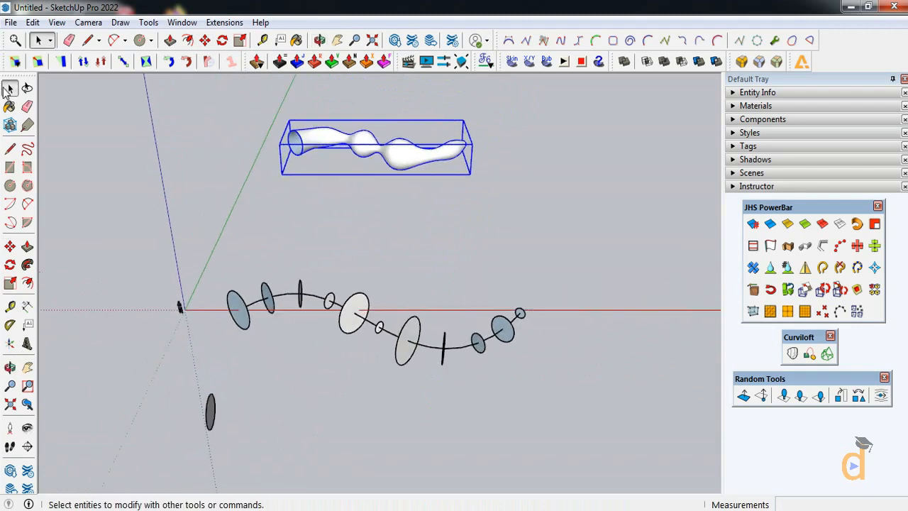
{"action": "left_click", "coordinate": [207, 239]}
{"action": "left_click_drag", "start_coordinate": [258, 362], "coordinate": [275, 348]}
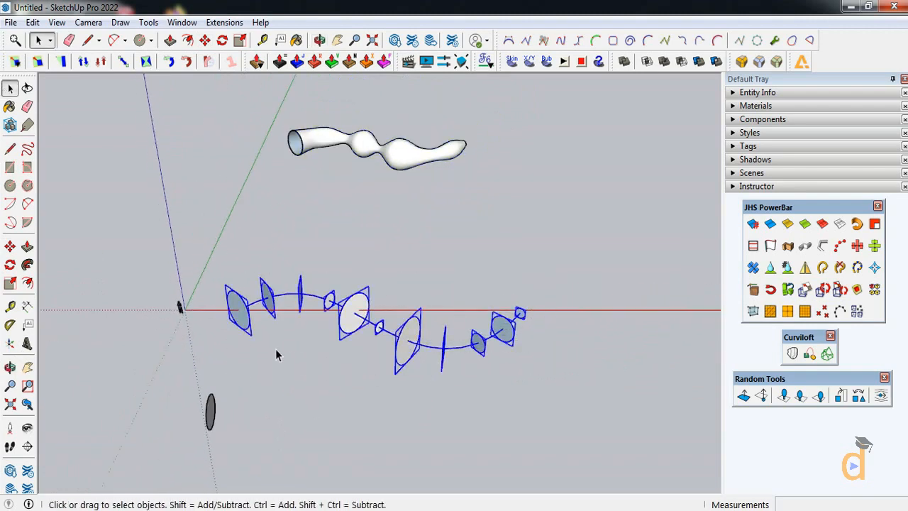
{"action": "left_click", "coordinate": [392, 334], "text": "shift"}
{"action": "left_click", "coordinate": [840, 396]}
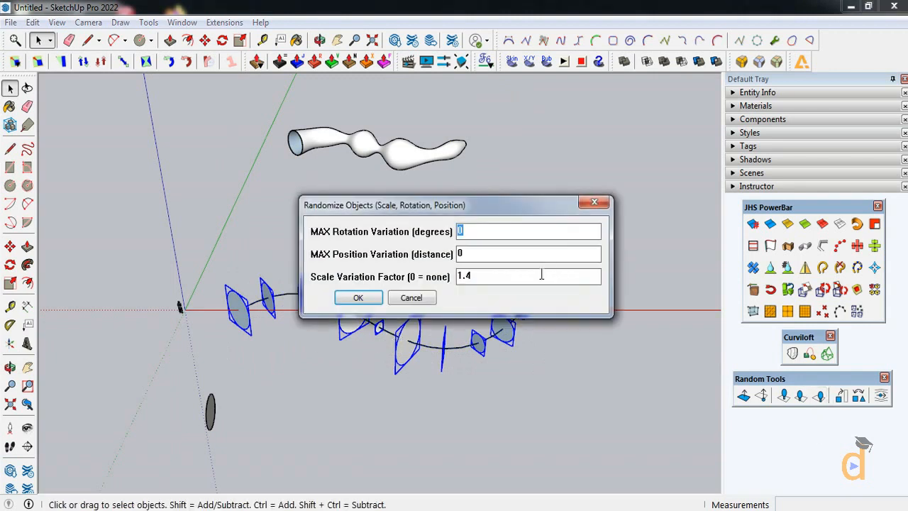
{"action": "left_click", "coordinate": [475, 280]}
{"action": "type", "text": ",1.0"}
{"action": "left_click", "coordinate": [358, 298]}
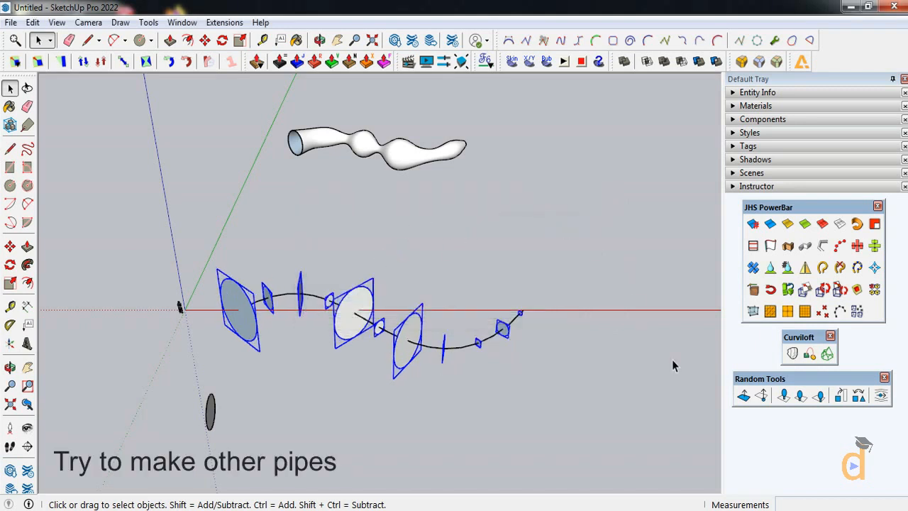
Loft the rescaled circles by spline into a second tube with an increased segment count.
{"action": "left_click", "coordinate": [792, 353]}
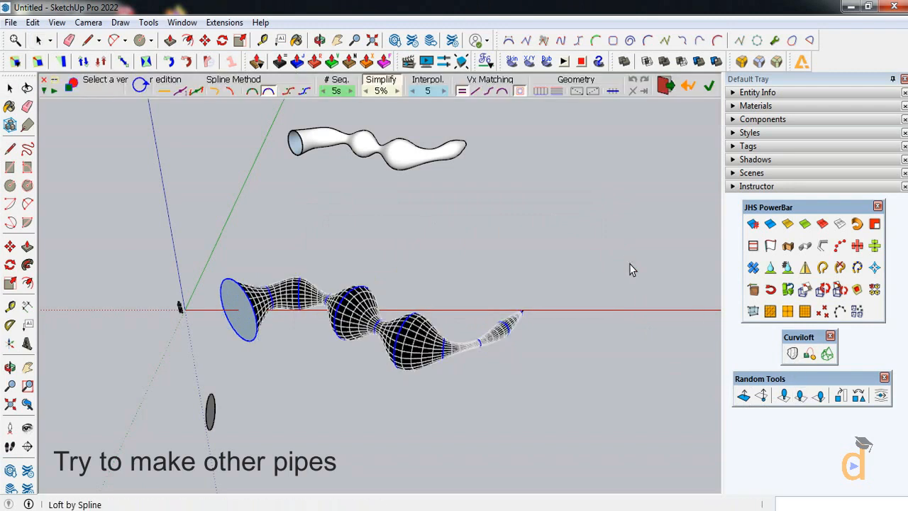
{"action": "left_click", "coordinate": [350, 92]}
{"action": "left_click", "coordinate": [494, 247]}
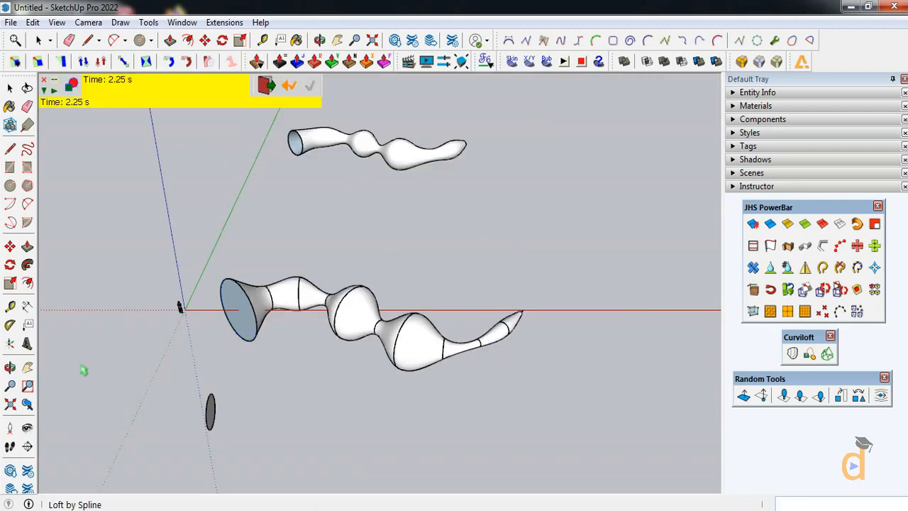
Move the second tube about 51 m along the green axis, beside the first tube, and deselect it.
{"action": "left_click", "coordinate": [10, 367]}
{"action": "left_click_drag", "start_coordinate": [270, 320], "coordinate": [318, 344]}
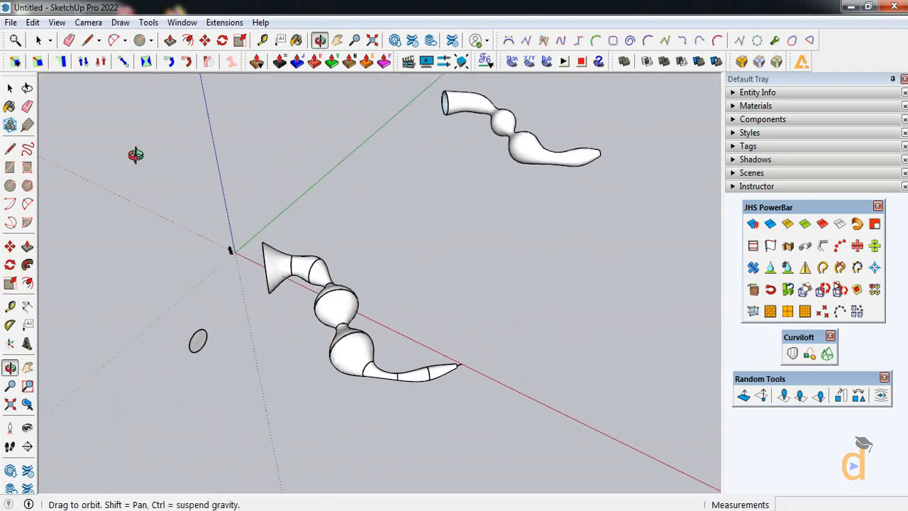
{"action": "left_click", "coordinate": [10, 87]}
{"action": "left_click", "coordinate": [346, 307]}
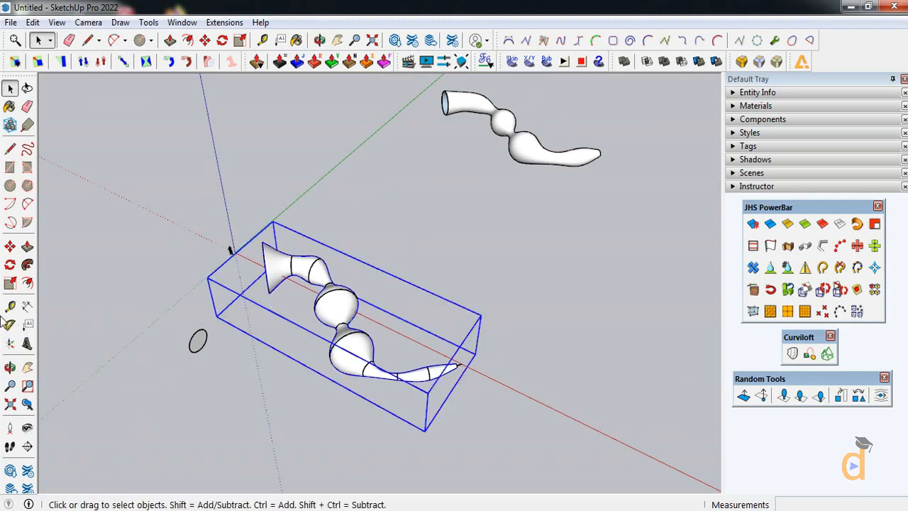
{"action": "left_click", "coordinate": [10, 246]}
{"action": "left_click", "coordinate": [425, 429]}
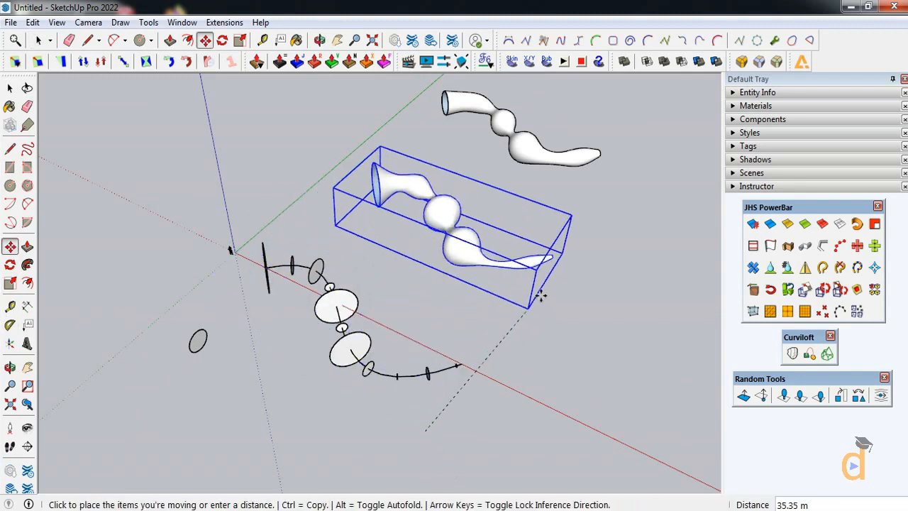
{"action": "left_click", "coordinate": [550, 240]}
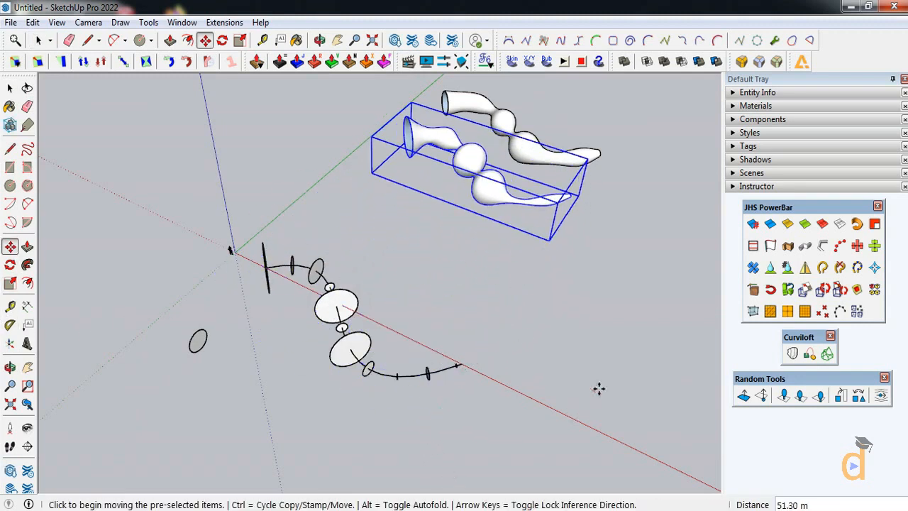
{"action": "left_click", "coordinate": [10, 87]}
{"action": "left_click", "coordinate": [390, 296]}
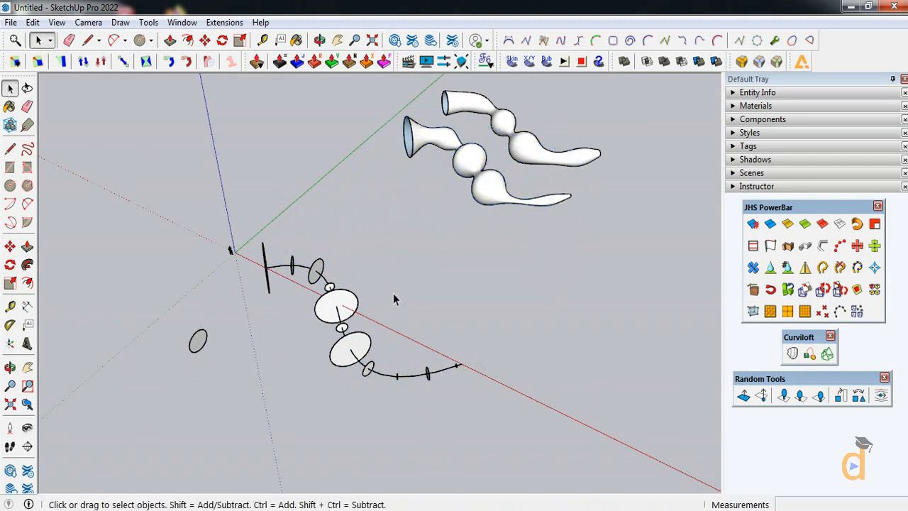
Select the circles on the curve and randomize their scale again with 0.9 as the first scale variation value.
{"action": "left_click", "coordinate": [10, 367]}
{"action": "left_click_drag", "start_coordinate": [397, 334], "coordinate": [378, 351]}
{"action": "key", "text": "space"}
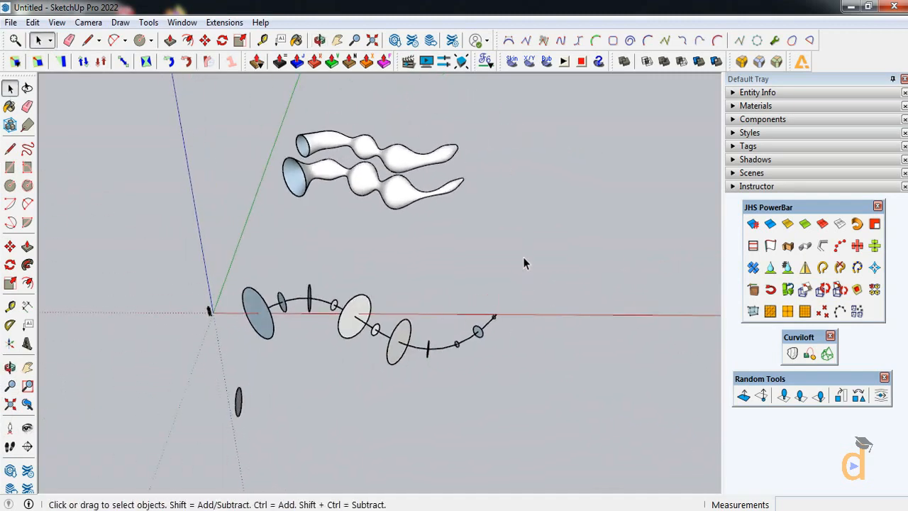
{"action": "left_click_drag", "start_coordinate": [296, 358], "coordinate": [251, 360]}
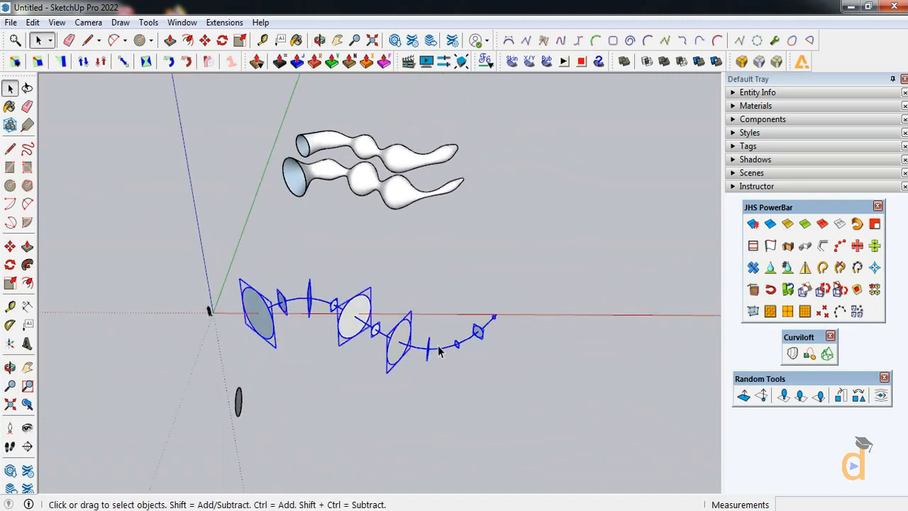
{"action": "left_click", "coordinate": [840, 396]}
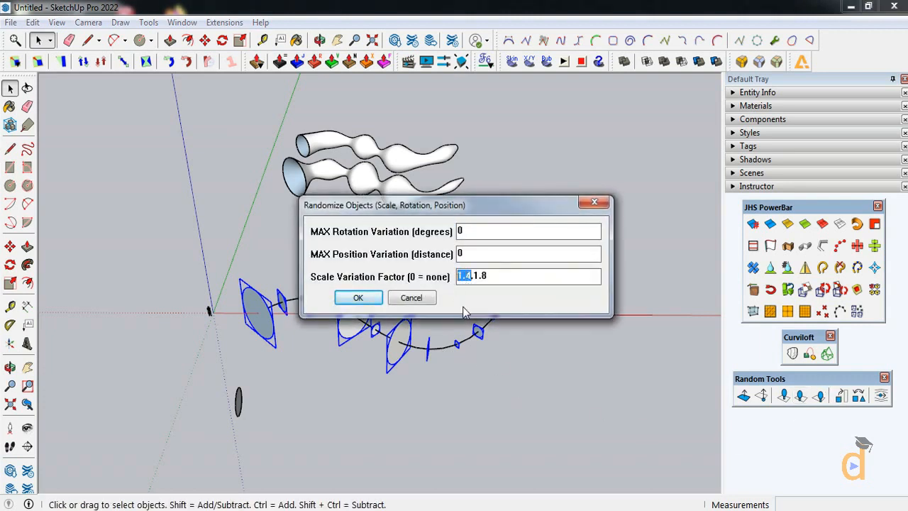
{"action": "type", "text": "0.9"}
{"action": "left_click", "coordinate": [357, 297]}
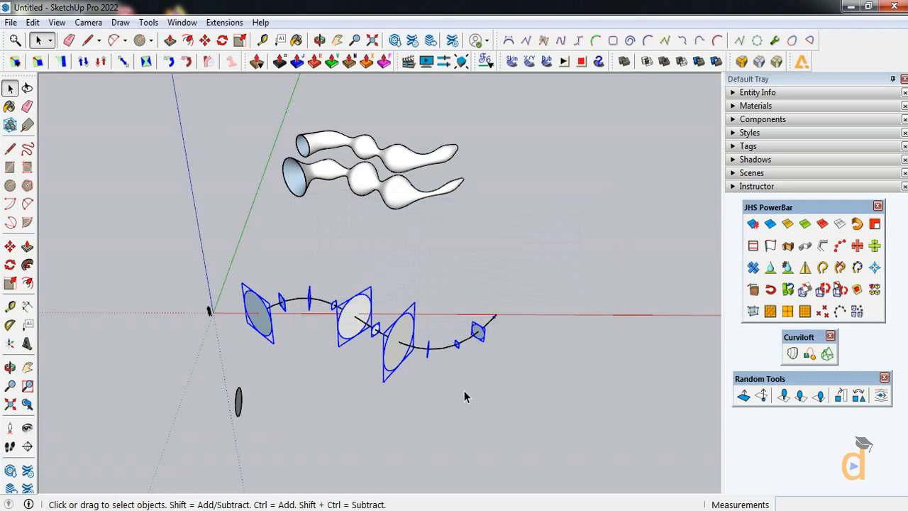
Delete the rescaled circles and copy the source circle along the Bezier curve at 4.85 m spacing.
{"action": "key", "text": "Delete"}
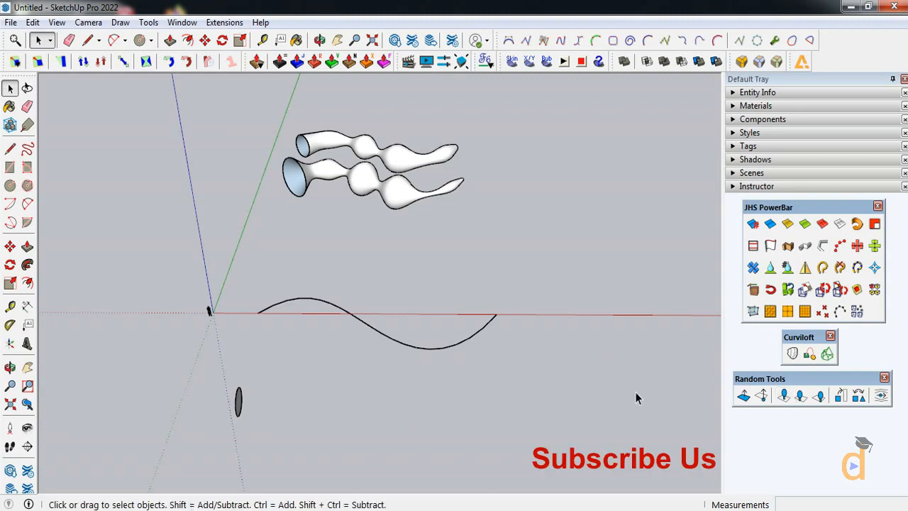
{"action": "left_click", "coordinate": [839, 246]}
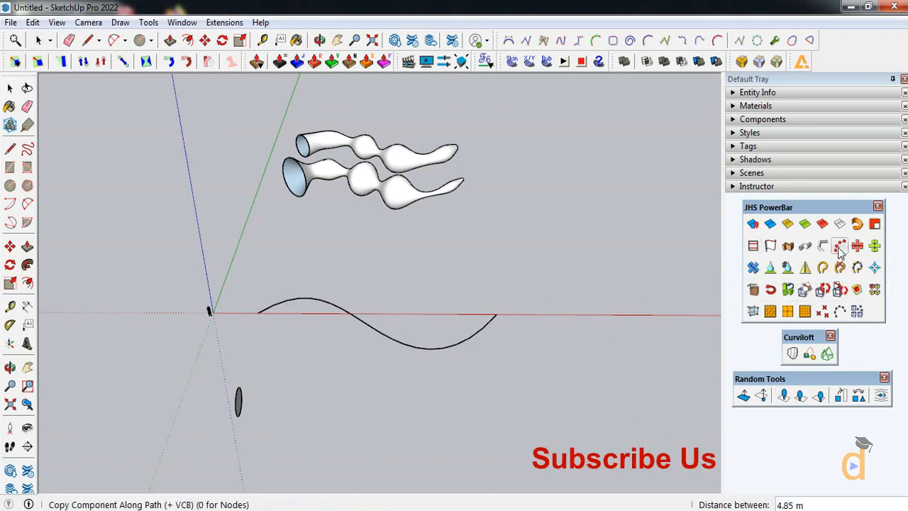
{"action": "left_click", "coordinate": [404, 347]}
{"action": "left_click", "coordinate": [239, 404]}
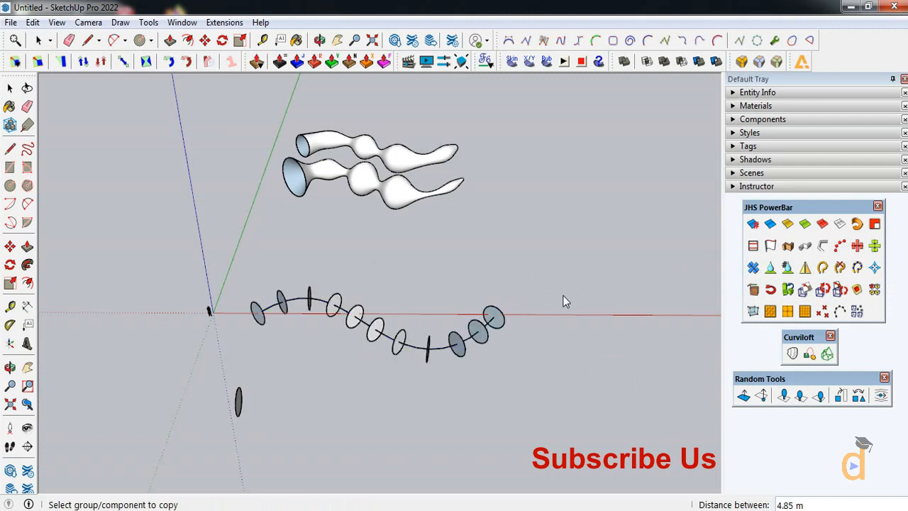
{"action": "key", "text": "space"}
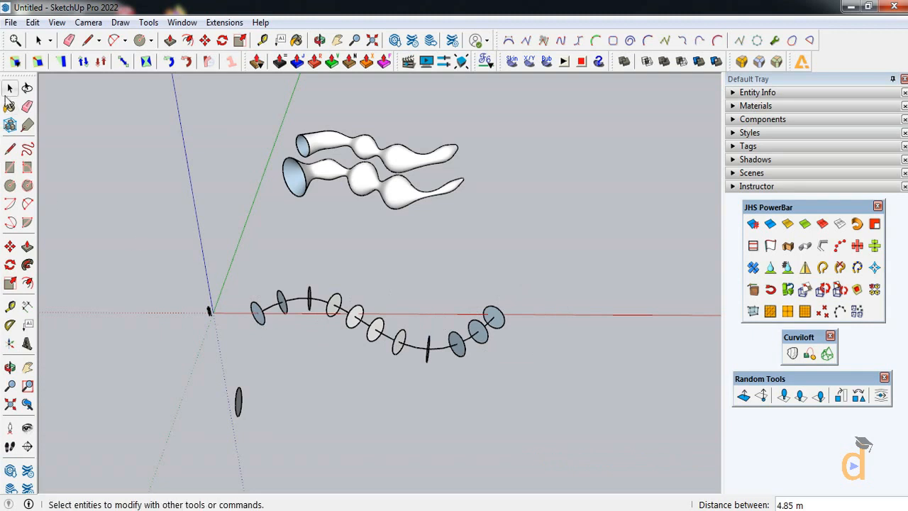
Select the new circles without the guide curve and randomize their scale twice with a variation factor of 0.6,1.5.
{"action": "left_click_drag", "start_coordinate": [324, 357], "coordinate": [237, 360]}
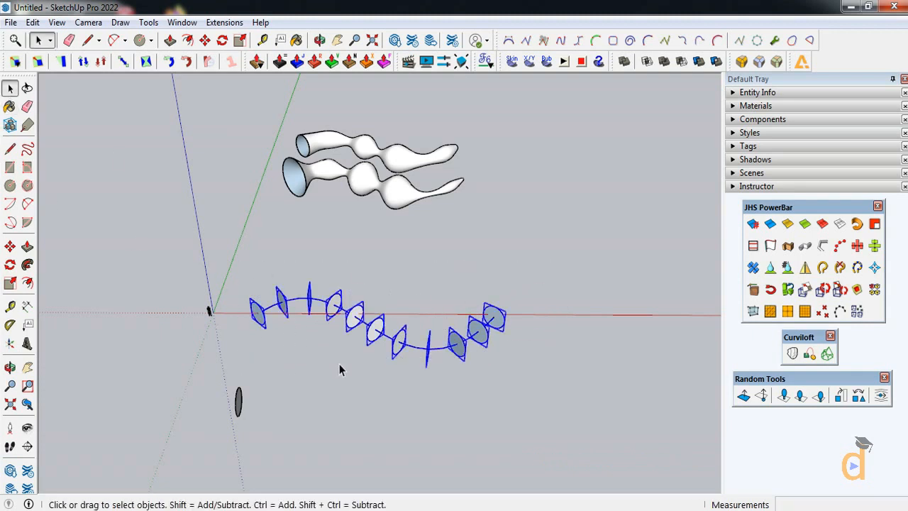
{"action": "left_click", "coordinate": [424, 349], "text": "shift"}
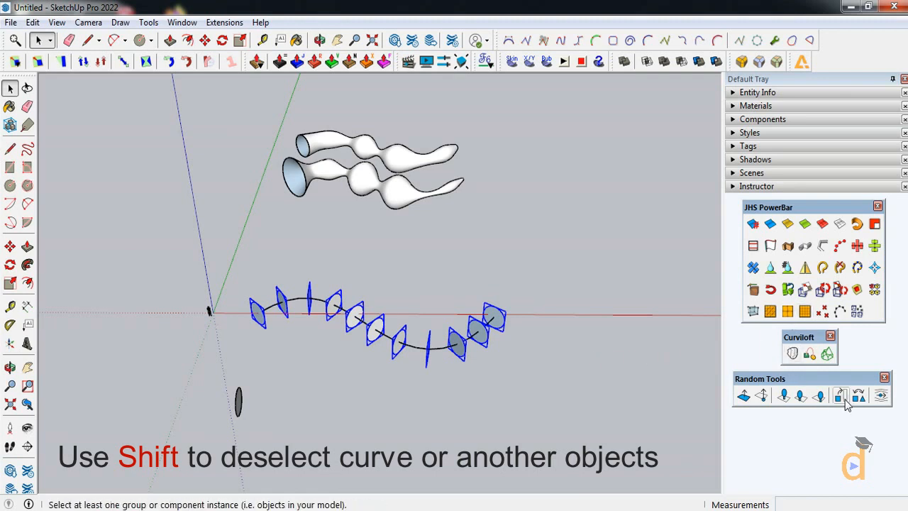
{"action": "left_click", "coordinate": [785, 392]}
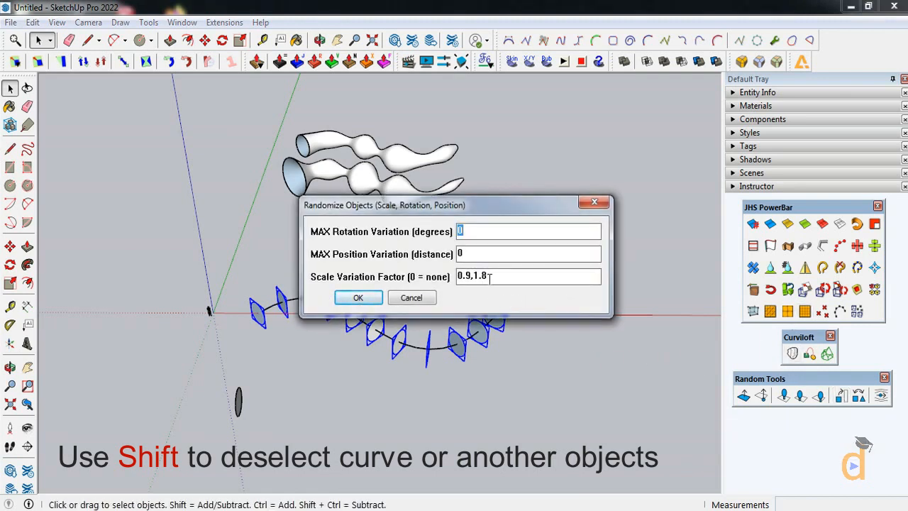
{"action": "left_click_drag", "start_coordinate": [489, 279], "coordinate": [456, 281]}
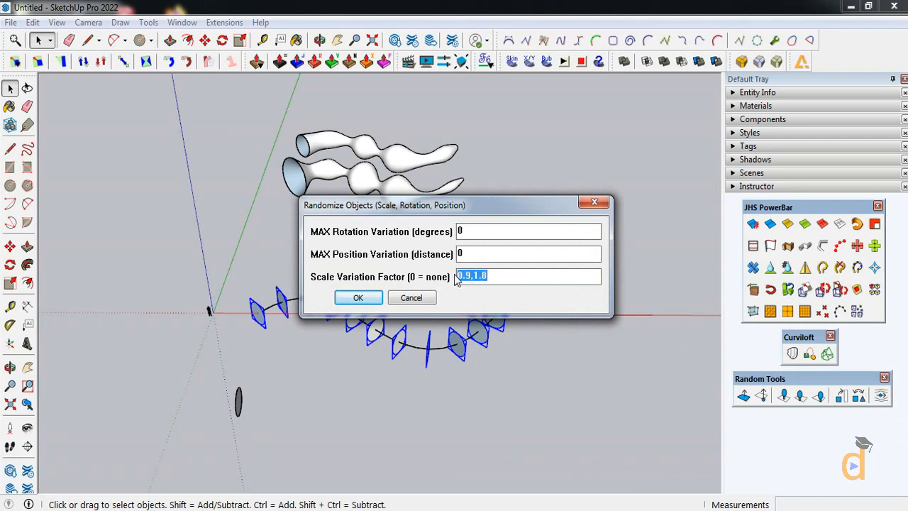
{"action": "type", "text": "0"}
{"action": "left_click", "coordinate": [373, 300]}
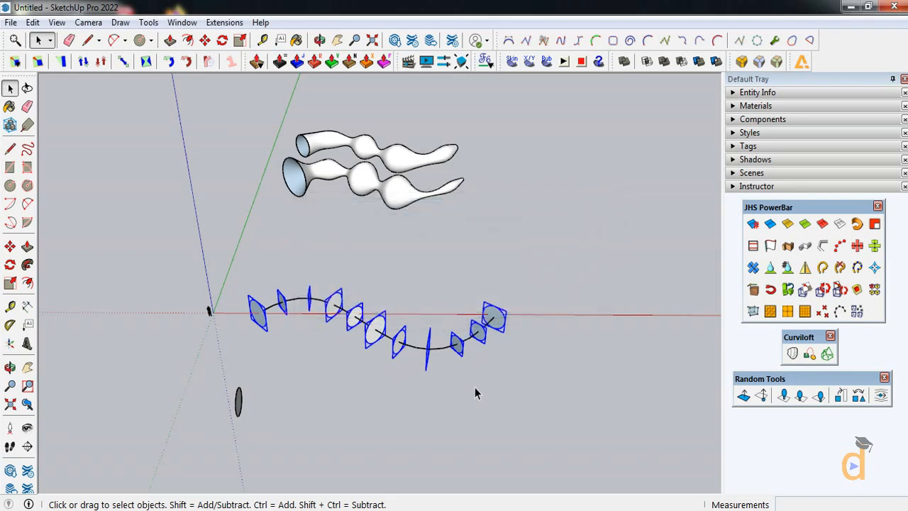
{"action": "left_click", "coordinate": [783, 395]}
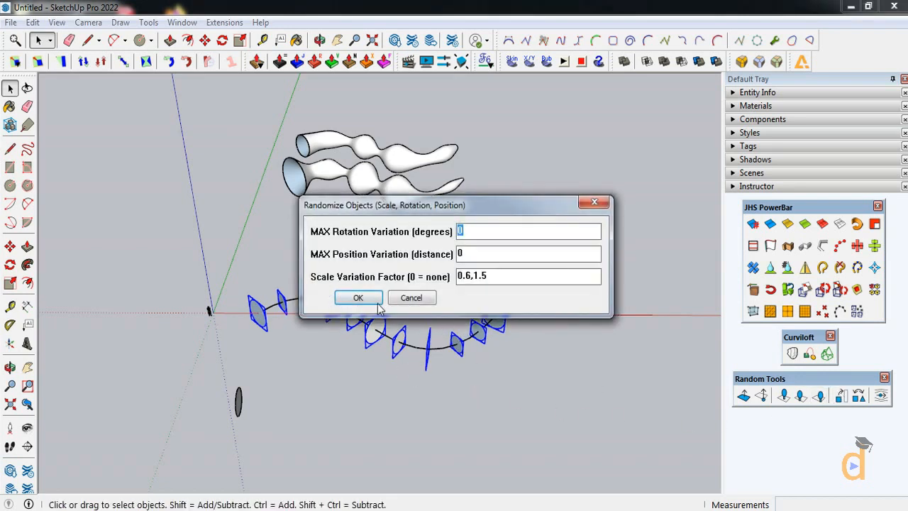
{"action": "left_click", "coordinate": [359, 298]}
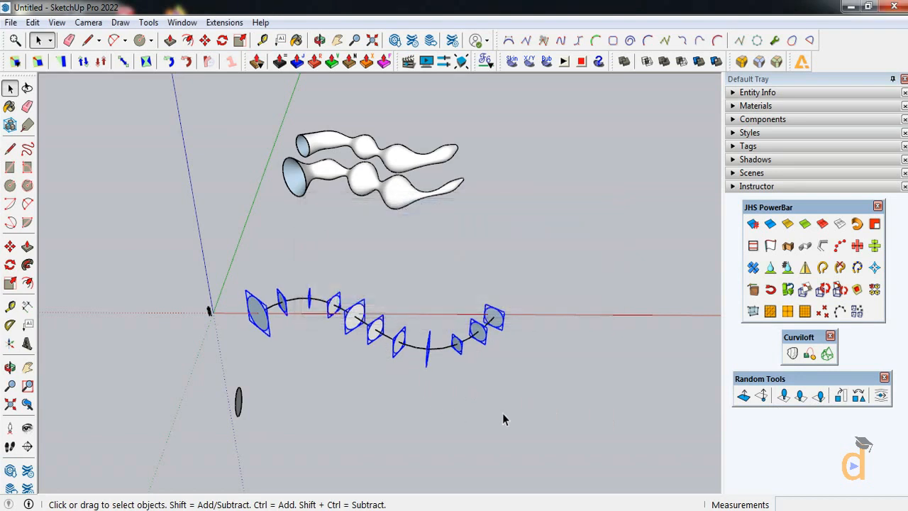
{"action": "left_click", "coordinate": [502, 413]}
{"action": "left_click_drag", "start_coordinate": [403, 345], "coordinate": [247, 364]}
{"action": "left_click", "coordinate": [422, 350], "text": "shift"}
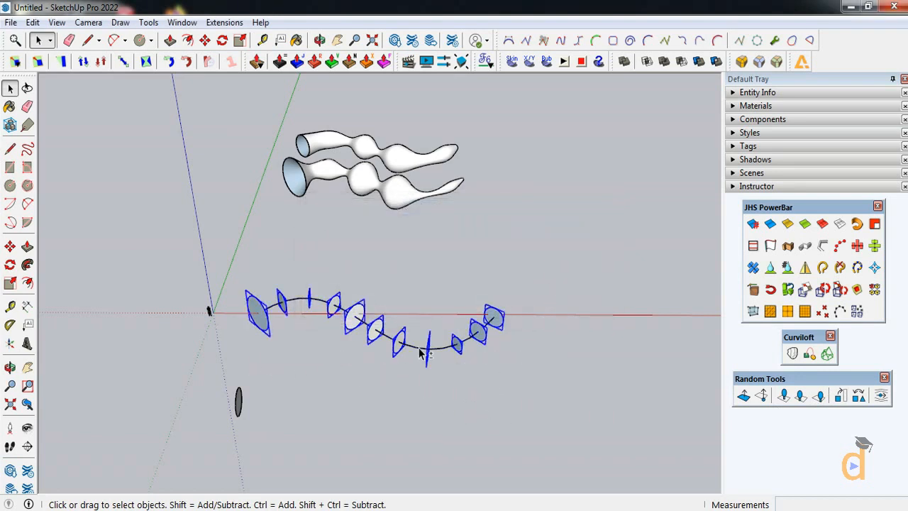
{"action": "left_click", "coordinate": [792, 355]}
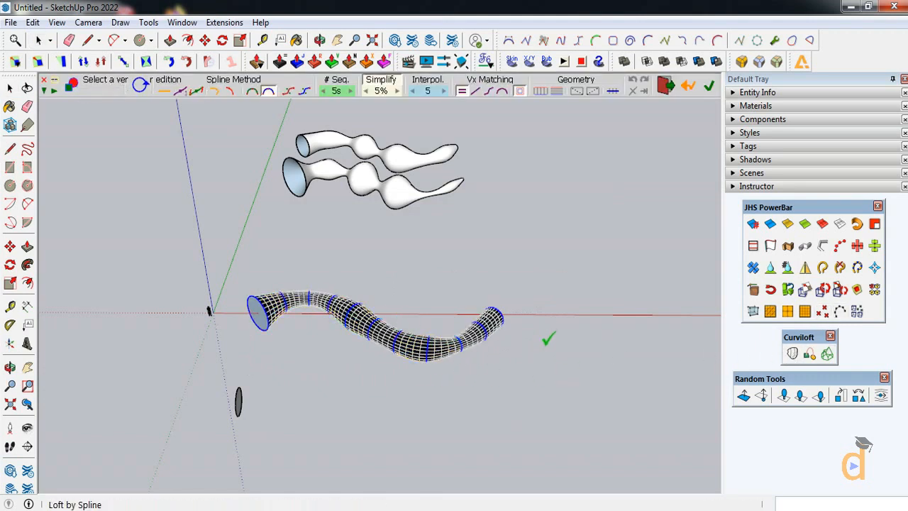
{"action": "left_click", "coordinate": [10, 87]}
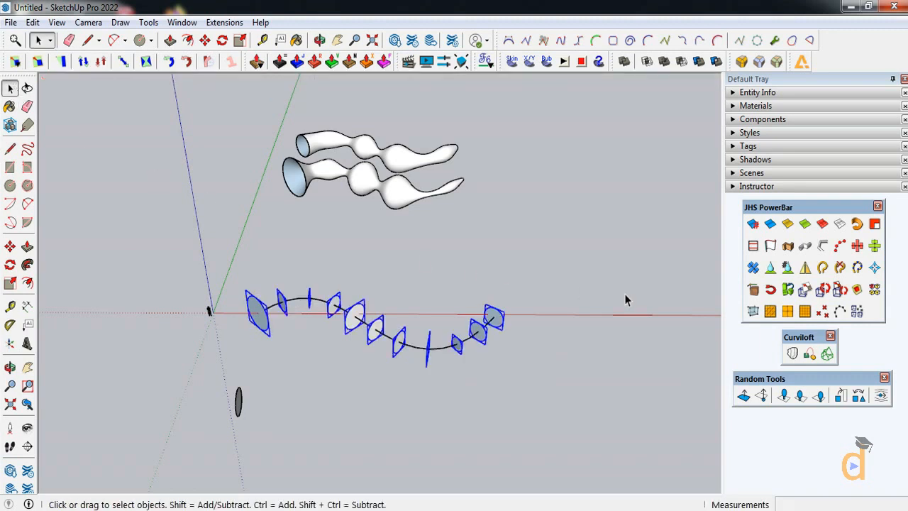
Randomize the selected circles' scale twice more with a variation factor of 0.8,1.5.
{"action": "left_click", "coordinate": [761, 392]}
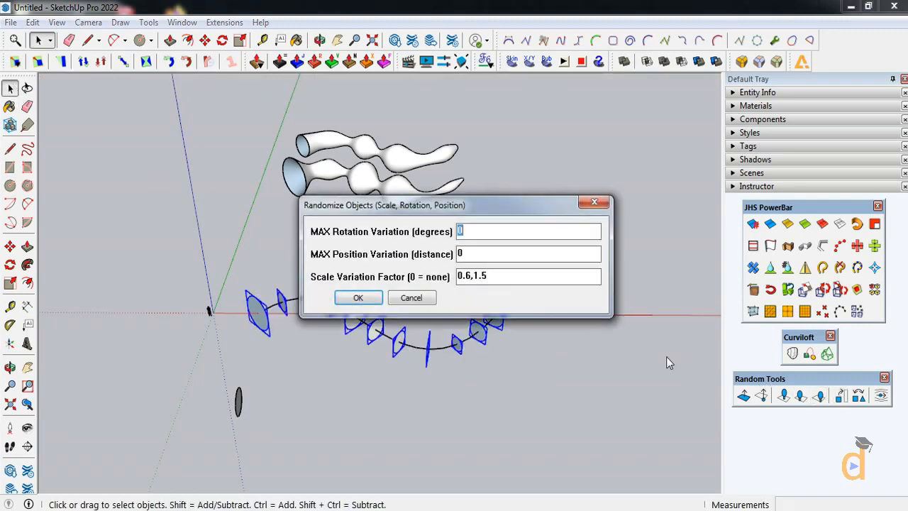
{"action": "double_click", "coordinate": [467, 277]}
{"action": "type", "text": "8"}
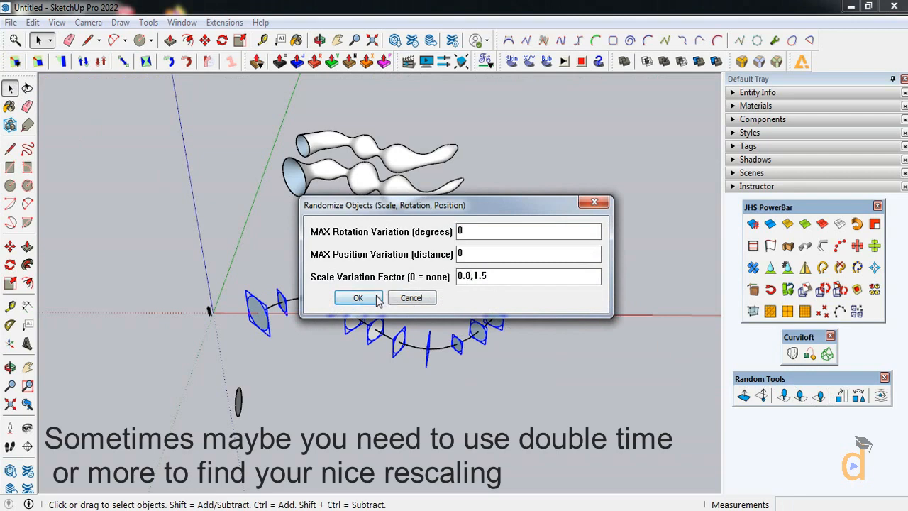
{"action": "left_click", "coordinate": [357, 298]}
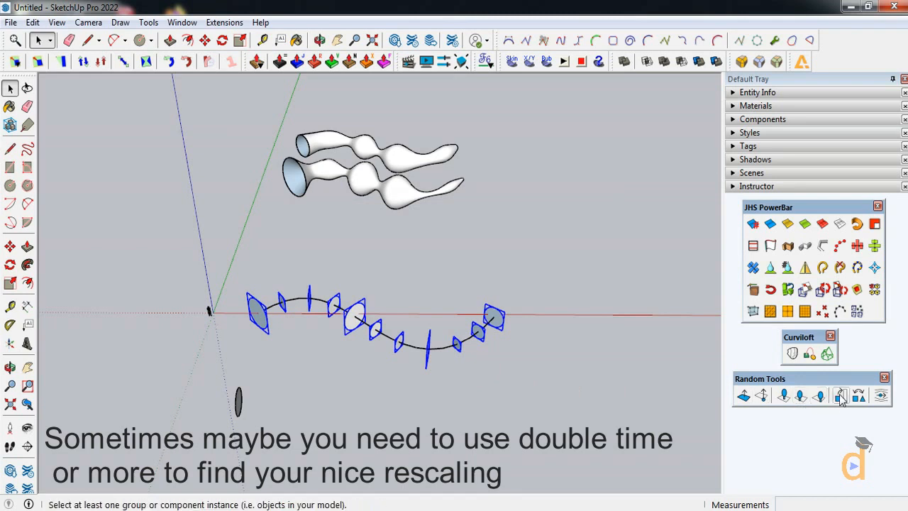
{"action": "left_click", "coordinate": [810, 395]}
{"action": "left_click", "coordinate": [358, 297]}
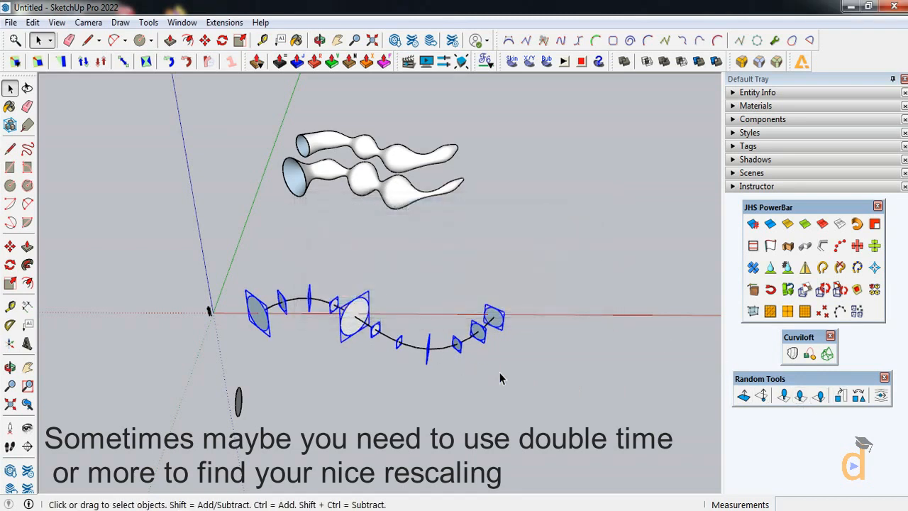
Select the rescaled circles and loft them by spline into a third tube with 10 segments.
{"action": "left_click", "coordinate": [506, 362]}
{"action": "left_click_drag", "start_coordinate": [552, 280], "coordinate": [250, 356]}
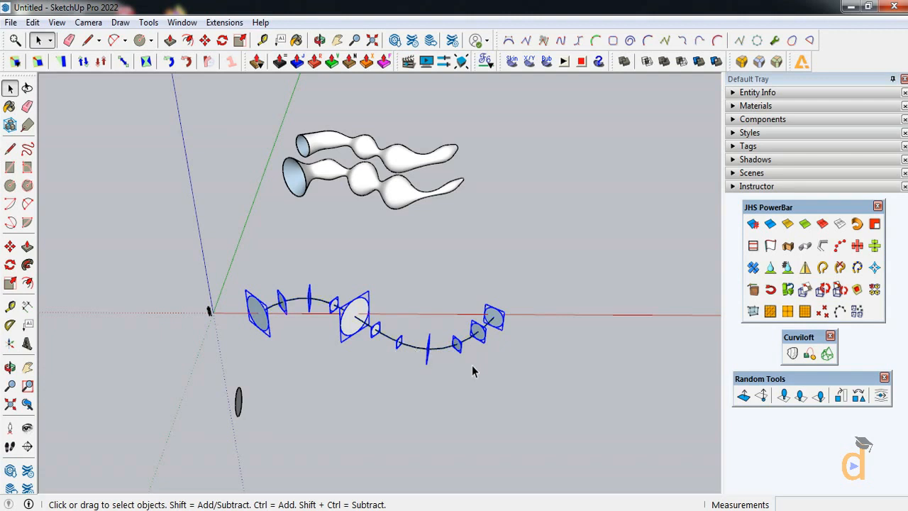
{"action": "left_click", "coordinate": [793, 354]}
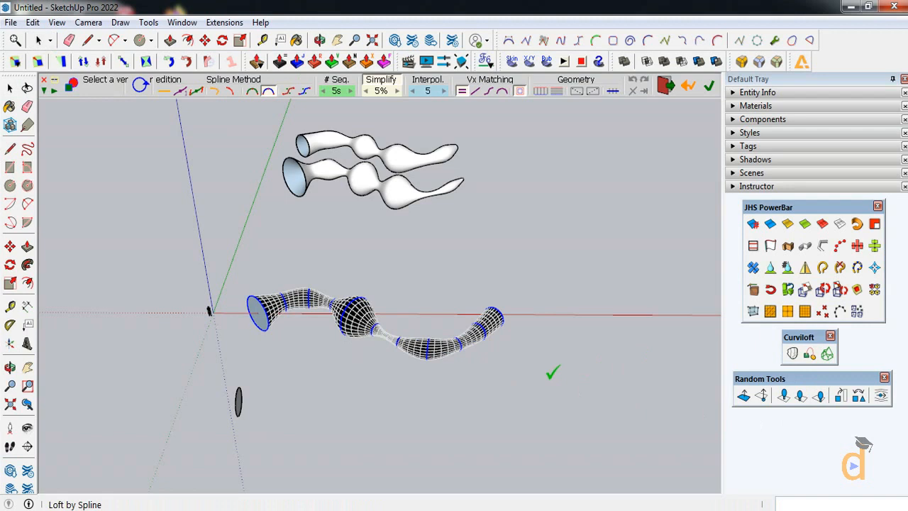
{"action": "left_click", "coordinate": [349, 91]}
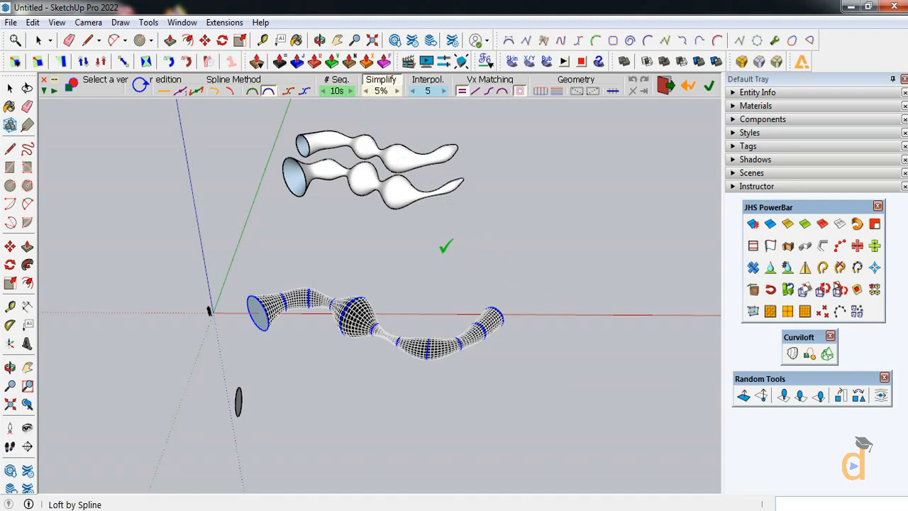
{"action": "left_click", "coordinate": [447, 263]}
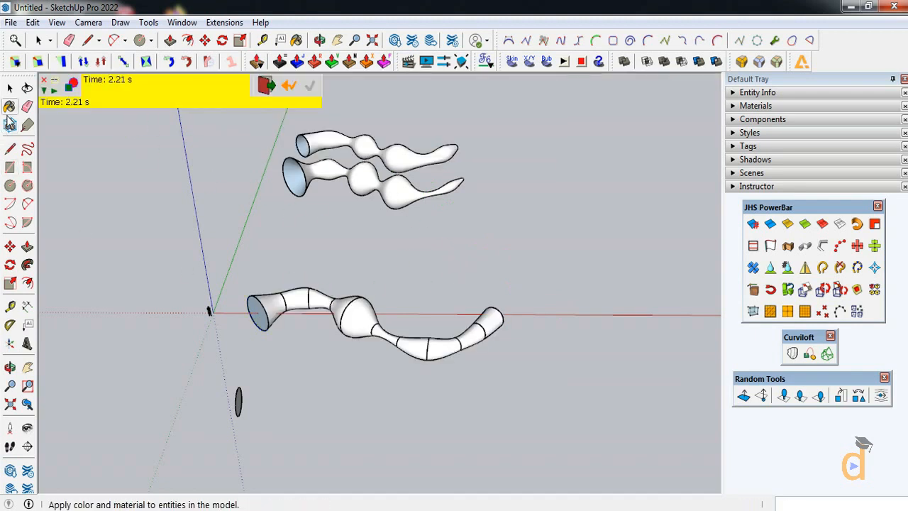
Move the third tube about 31 m along the green axis, beside the two existing tubes.
{"action": "left_click", "coordinate": [10, 88]}
{"action": "left_click", "coordinate": [358, 326]}
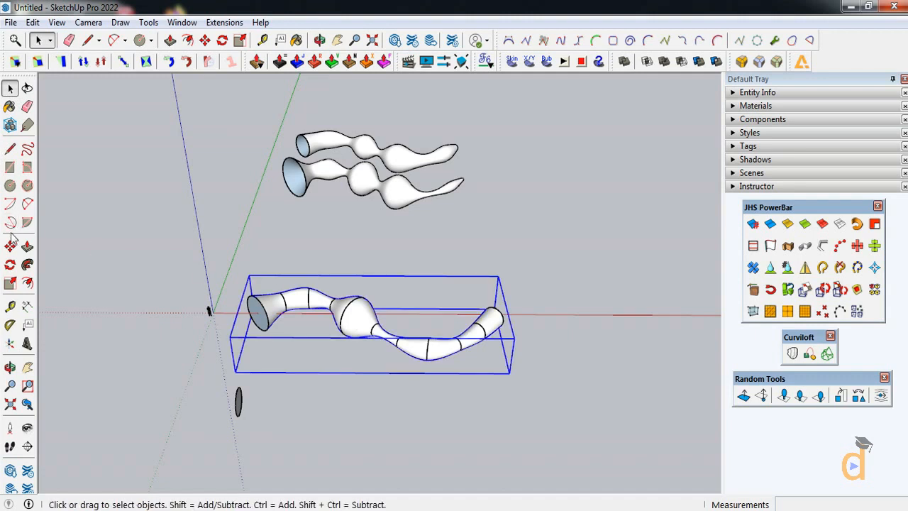
{"action": "key", "text": "m"}
{"action": "left_click", "coordinate": [509, 371]}
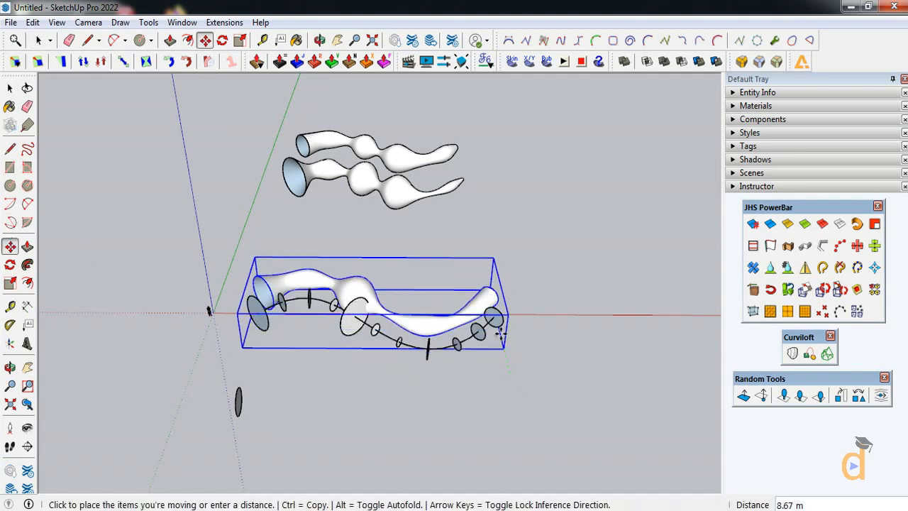
{"action": "left_click", "coordinate": [482, 263]}
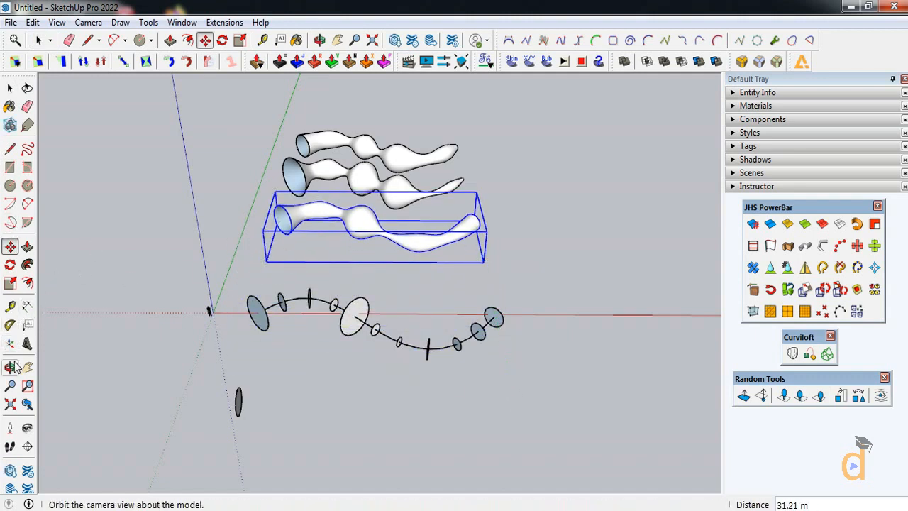
Select all the rescaled circles on the guide curve and delete them, keeping the curve.
{"action": "key", "text": "o"}
{"action": "left_click_drag", "start_coordinate": [291, 249], "coordinate": [383, 313]}
{"action": "left_click", "coordinate": [10, 89]}
{"action": "left_click", "coordinate": [388, 325]}
{"action": "scroll", "coordinate": [449, 314], "scroll_direction": "down", "scroll_amount": 1}
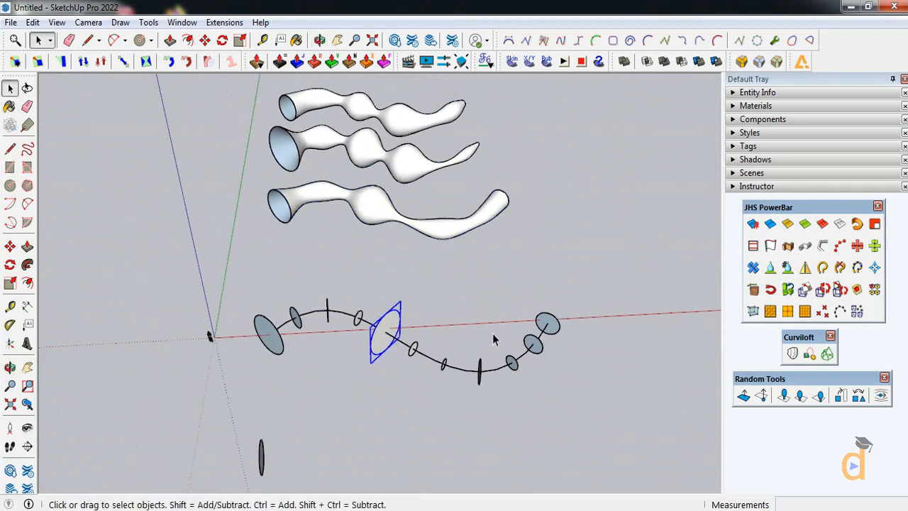
{"action": "left_click_drag", "start_coordinate": [590, 273], "coordinate": [252, 383]}
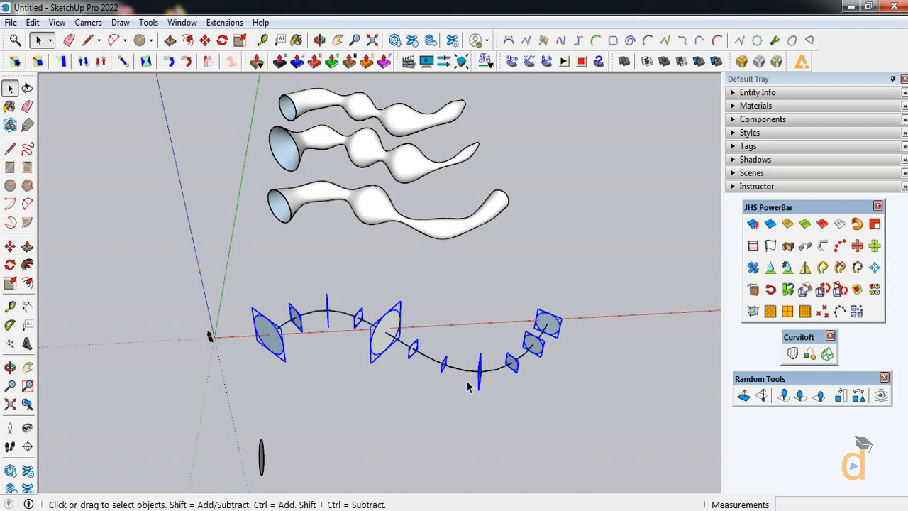
{"action": "key", "text": "Delete"}
Copy the source circle along the bare Bezier curve at 4.85 m spacing.
{"action": "scroll", "coordinate": [383, 387], "scroll_direction": "down", "scroll_amount": 1}
{"action": "left_click", "coordinate": [14, 367]}
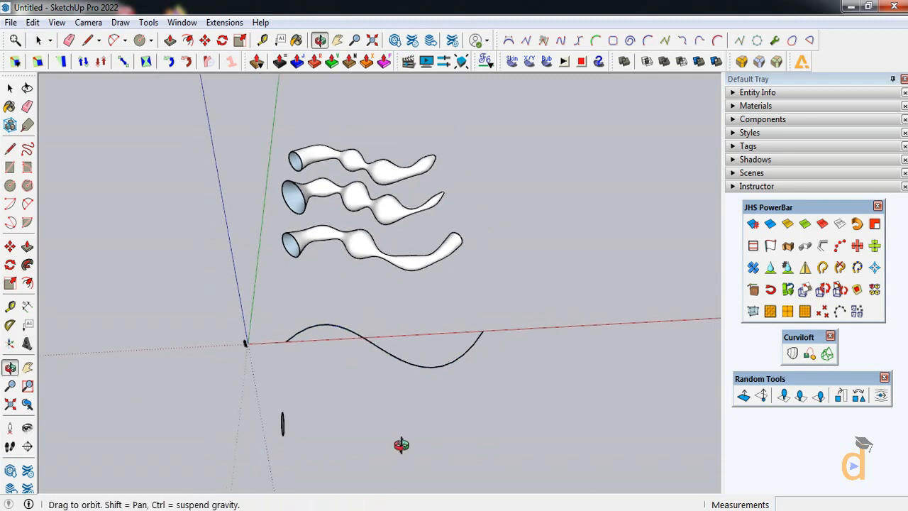
{"action": "left_click_drag", "start_coordinate": [399, 444], "coordinate": [366, 366]}
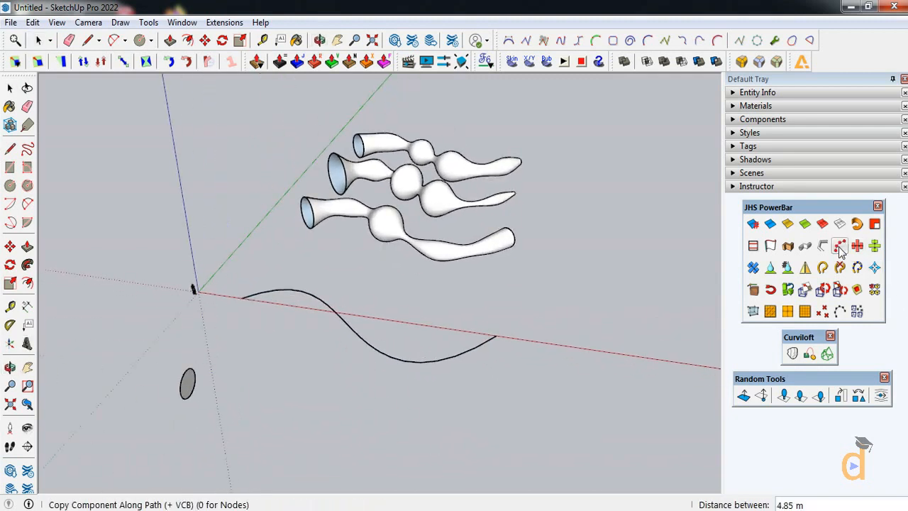
{"action": "left_click", "coordinate": [840, 245]}
{"action": "left_click", "coordinate": [282, 292]}
{"action": "left_click", "coordinate": [190, 378]}
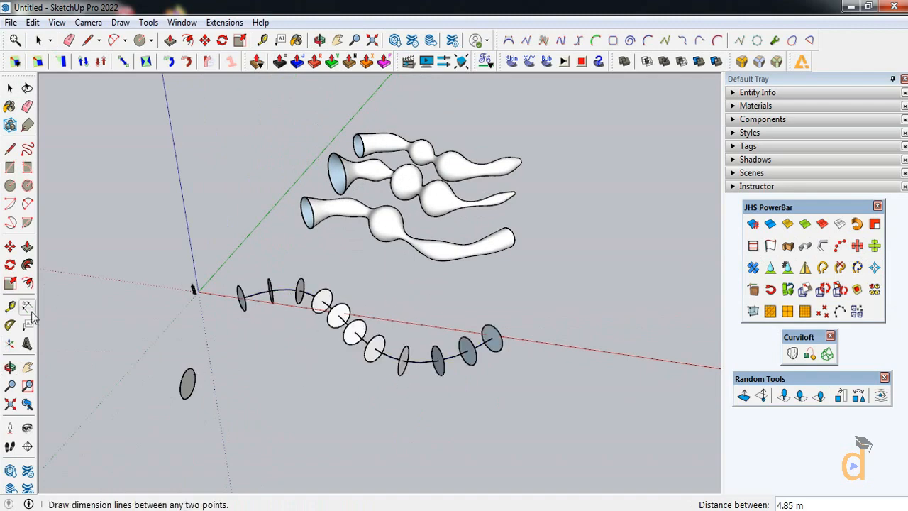
Select the fresh circles without the guide curve and randomize their scale twice with a variation factor of 0.9,1.3.
{"action": "left_click", "coordinate": [10, 367]}
{"action": "left_click_drag", "start_coordinate": [259, 368], "coordinate": [380, 446]}
{"action": "left_click", "coordinate": [9, 89]}
{"action": "left_click_drag", "start_coordinate": [541, 283], "coordinate": [243, 396]}
{"action": "left_click", "coordinate": [840, 396]}
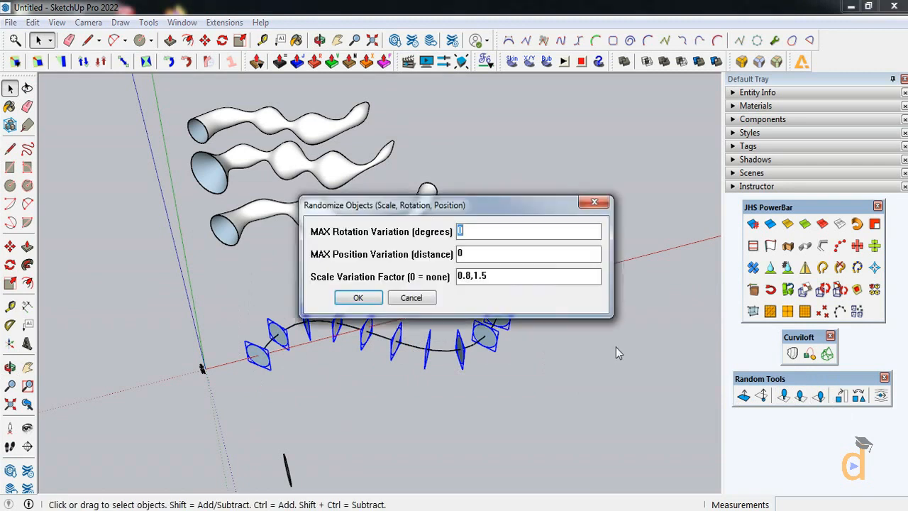
{"action": "left_click_drag", "start_coordinate": [470, 279], "coordinate": [457, 279]}
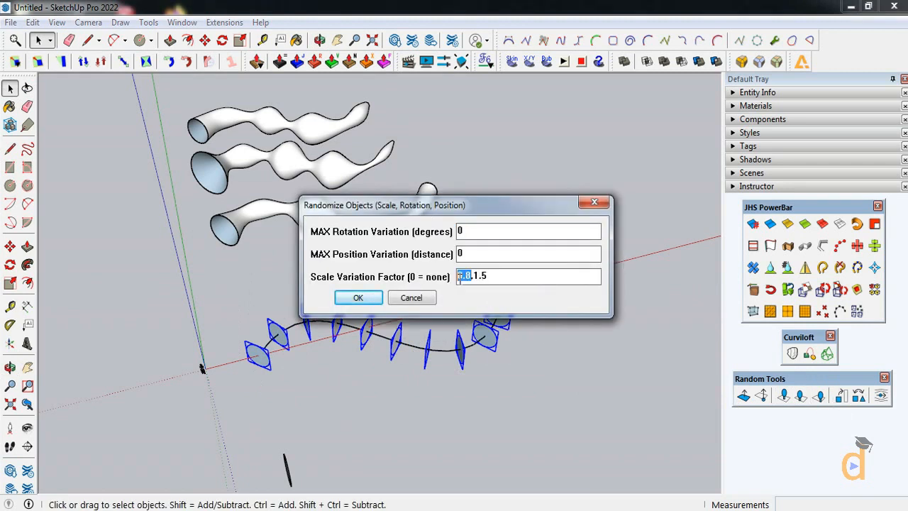
{"action": "left_click_drag", "start_coordinate": [480, 278], "coordinate": [447, 289]}
{"action": "key", "text": "BackSpace"}
{"action": "type", "text": "0.9,"}
{"action": "left_click", "coordinate": [359, 298]}
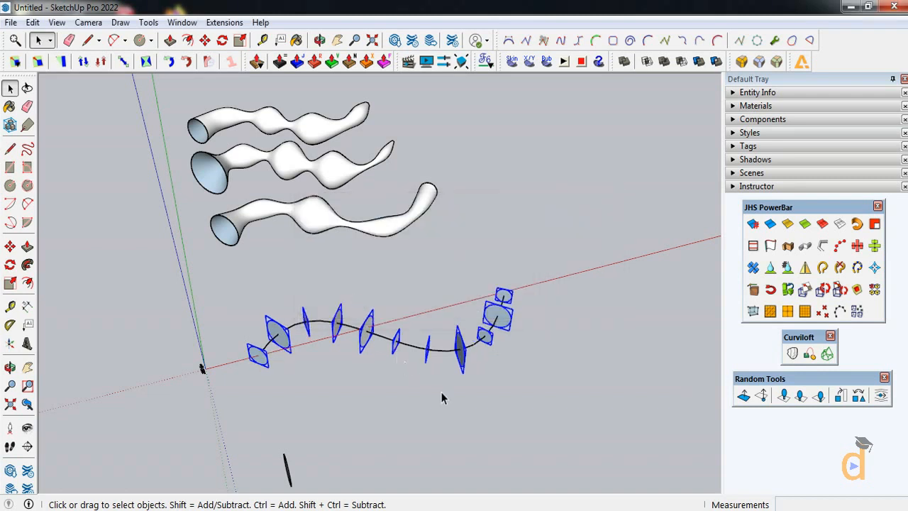
{"action": "left_click", "coordinate": [819, 396]}
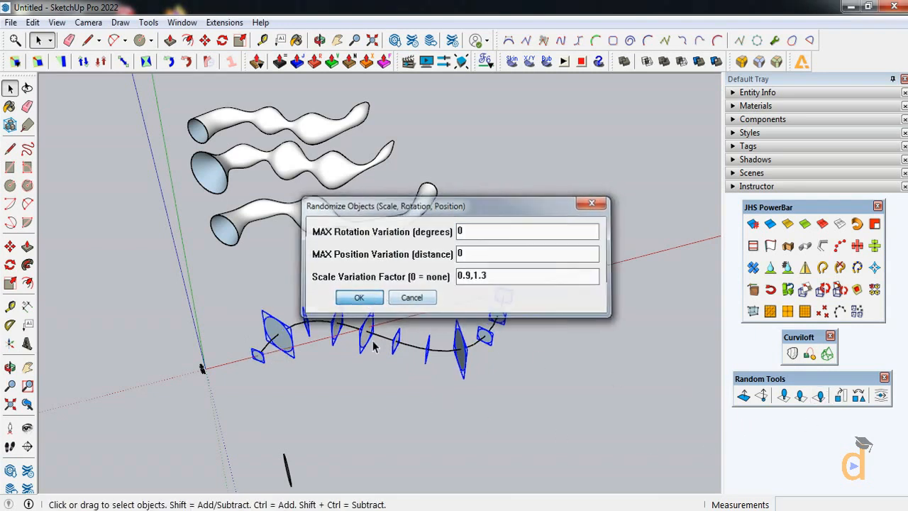
{"action": "left_click", "coordinate": [358, 297]}
Select the rescaled circles with their guide curve and loft them by spline into a tube using 10s segments.
{"action": "left_click", "coordinate": [428, 424]}
{"action": "left_click_drag", "start_coordinate": [543, 283], "coordinate": [249, 387]}
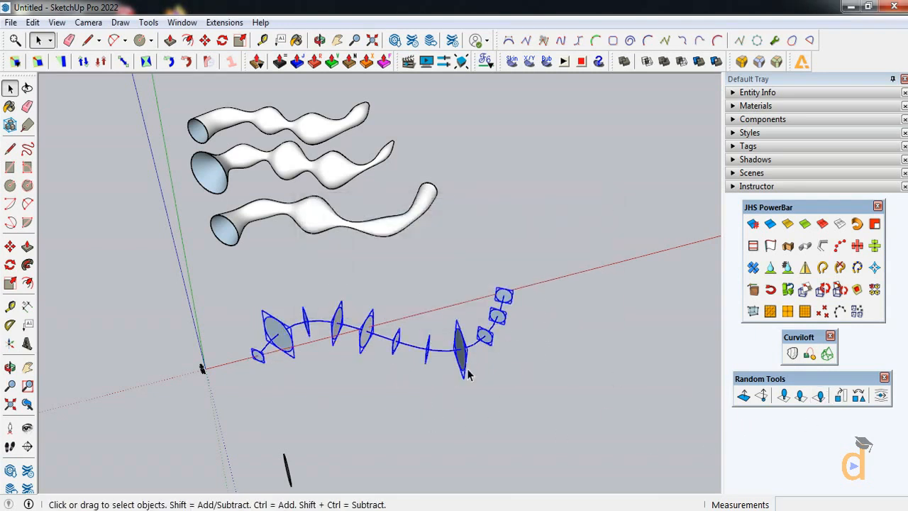
{"action": "left_click", "coordinate": [792, 353]}
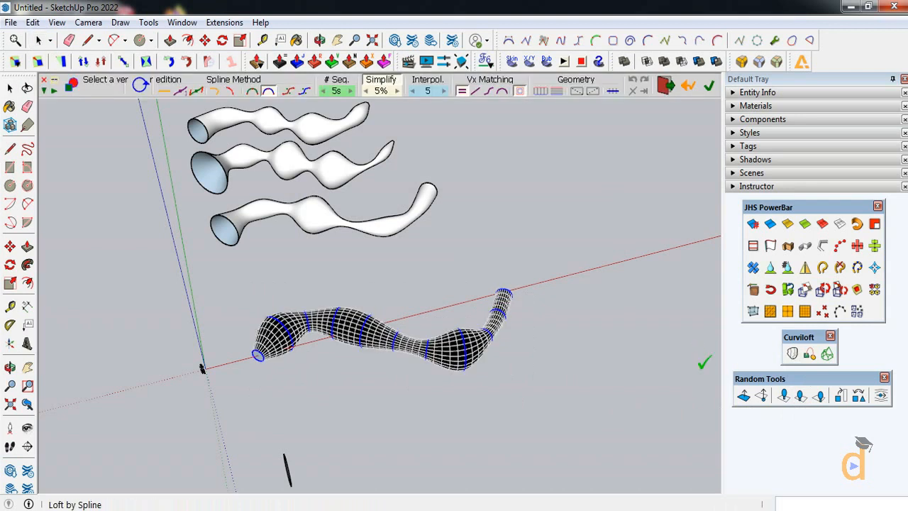
{"action": "left_click", "coordinate": [350, 91]}
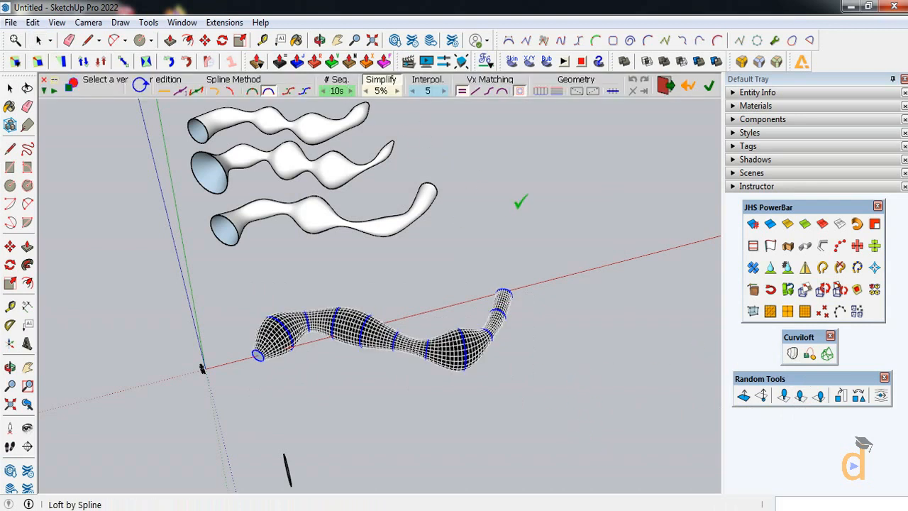
{"action": "left_click", "coordinate": [10, 88]}
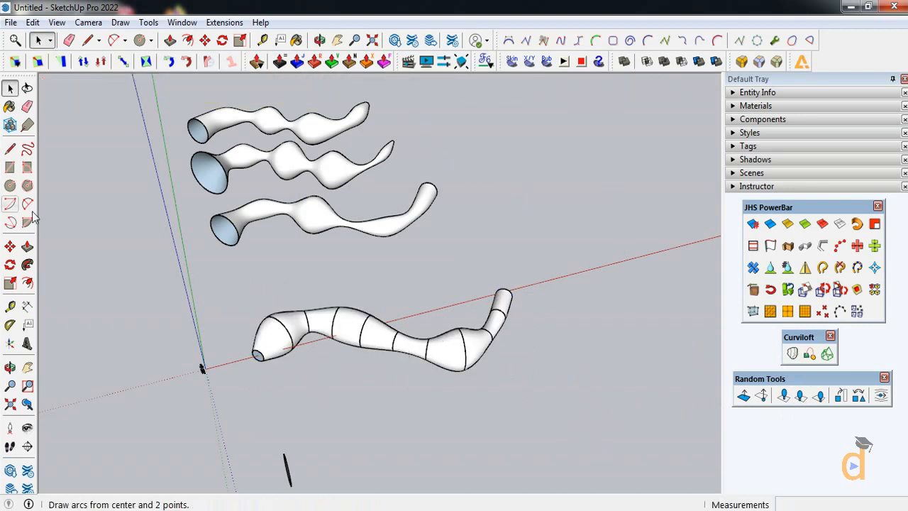
Move the new tube about 17 m along the green axis, off its guide curve and beside the third tube.
{"action": "left_click", "coordinate": [382, 346]}
{"action": "left_click", "coordinate": [14, 367]}
{"action": "left_click_drag", "start_coordinate": [202, 368], "coordinate": [205, 258]}
{"action": "key", "text": "m"}
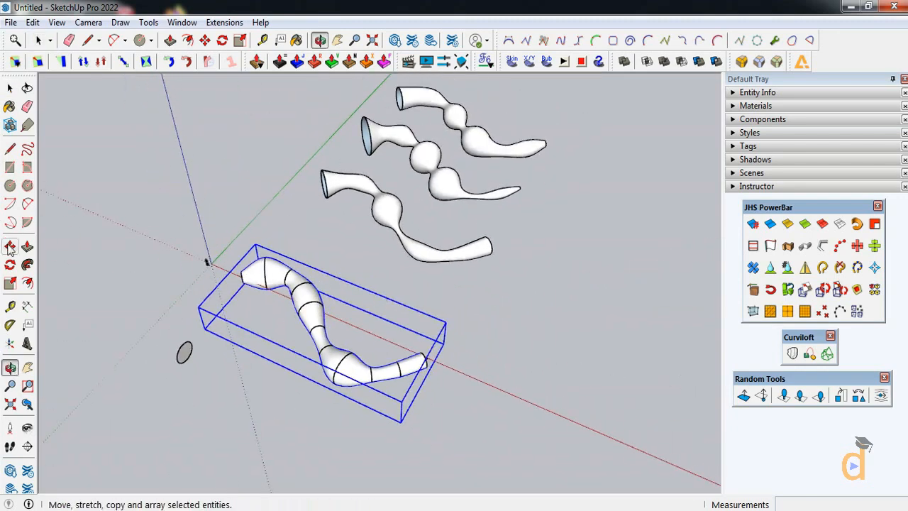
{"action": "left_click", "coordinate": [400, 423]}
{"action": "left_click", "coordinate": [446, 347]}
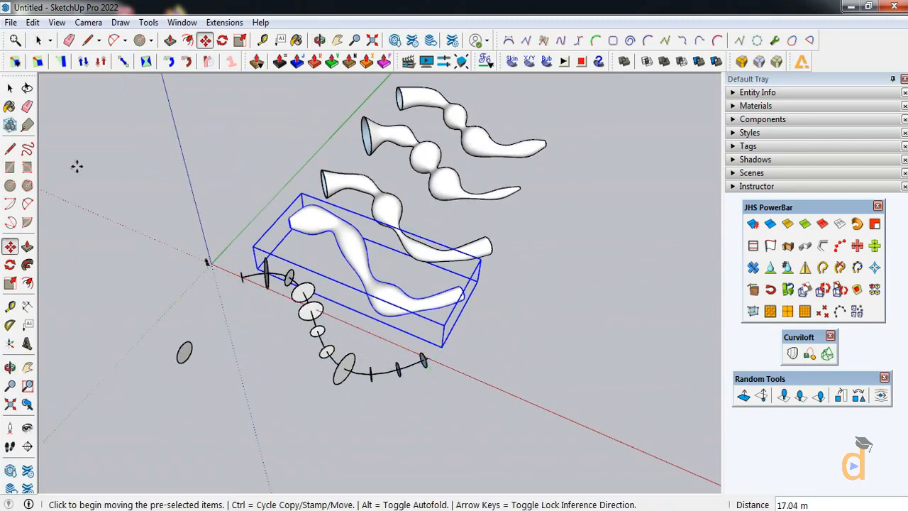
{"action": "key", "text": "space"}
{"action": "left_click", "coordinate": [568, 205]}
{"action": "scroll", "coordinate": [568, 206], "scroll_direction": "up", "scroll_amount": 2}
{"action": "scroll", "coordinate": [510, 346], "scroll_direction": "down", "scroll_amount": 1}
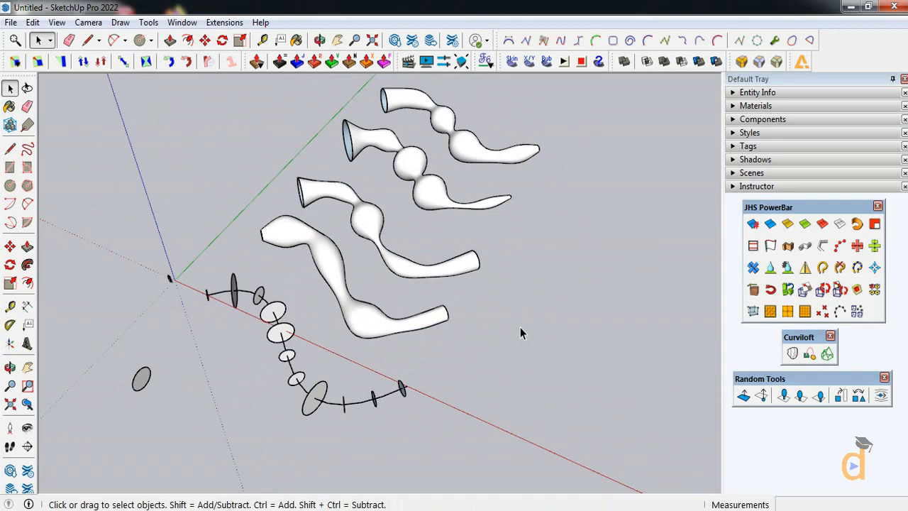
Draw an F-Spline through eight control points on the ground, outlining a wavy, nearly closed loop beside the tubes and across the red axis.
{"action": "middle_click_drag", "start_coordinate": [61, 348], "coordinate": [298, 292]}
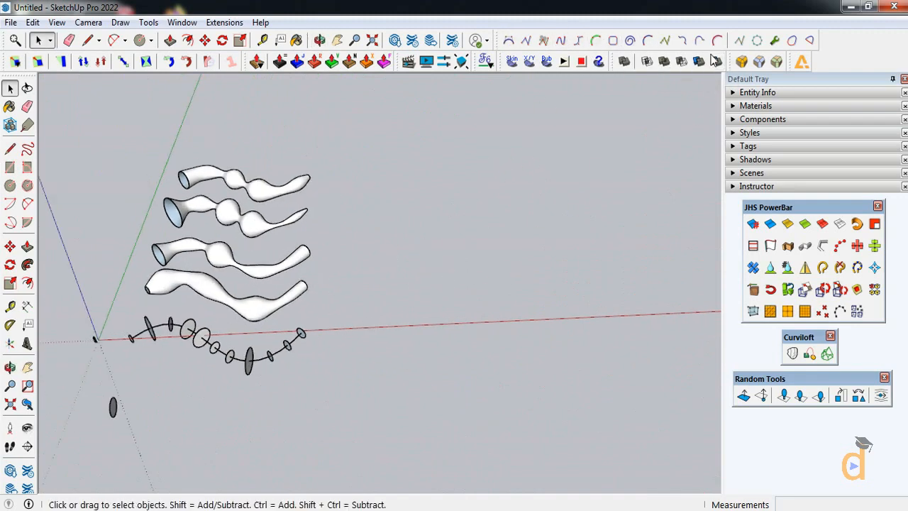
{"action": "left_click", "coordinate": [717, 41]}
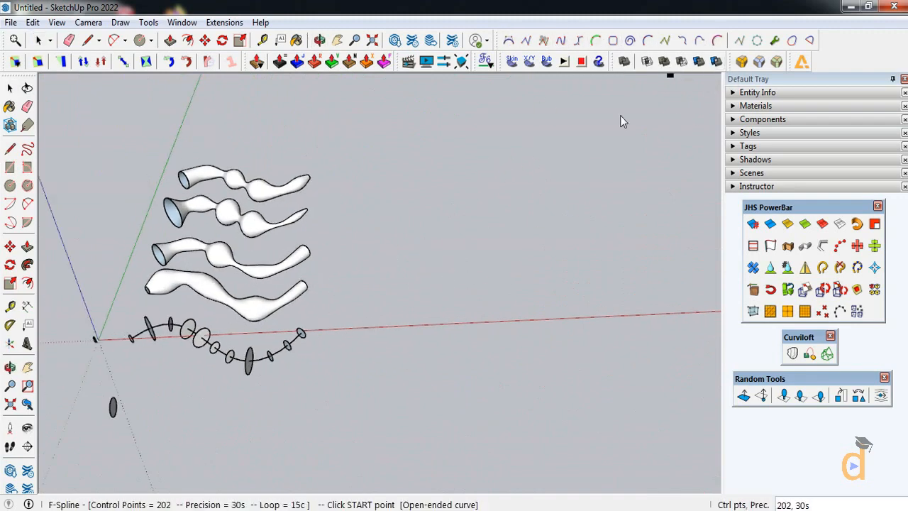
{"action": "left_click", "coordinate": [427, 341]}
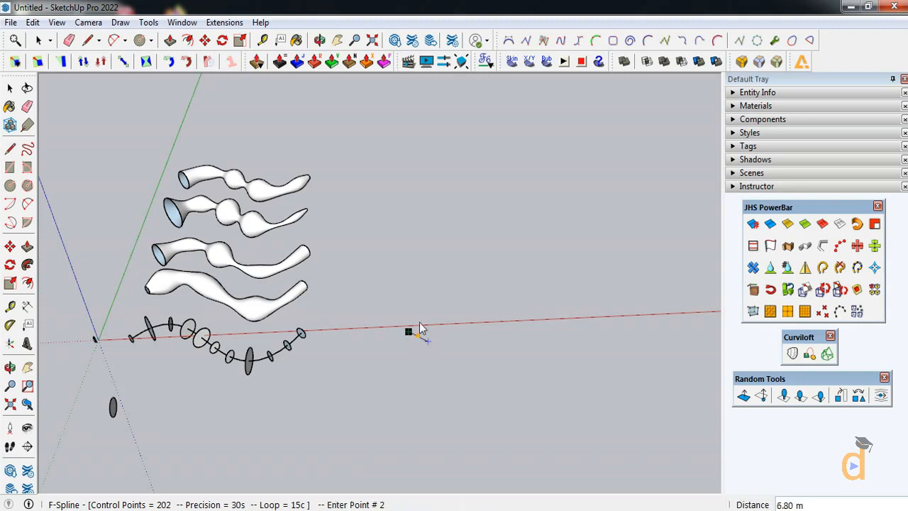
{"action": "left_click", "coordinate": [397, 299]}
{"action": "left_click", "coordinate": [351, 299]}
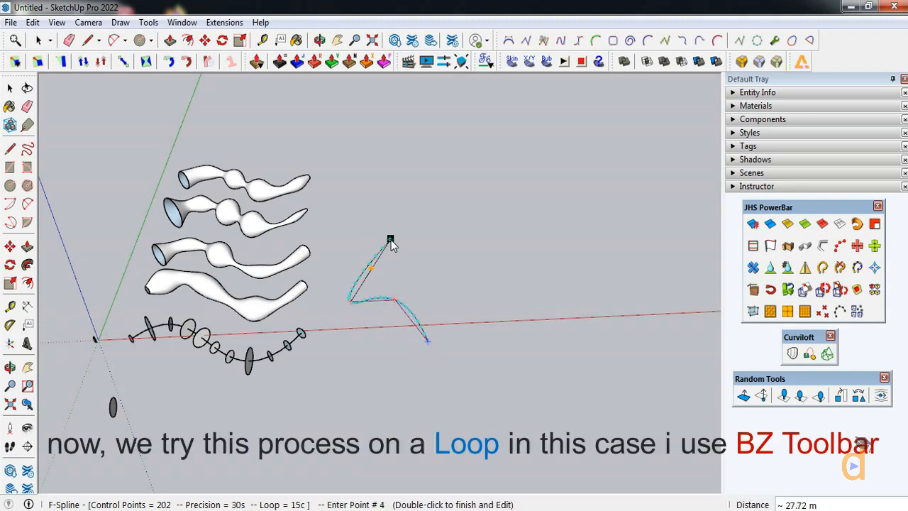
{"action": "left_click", "coordinate": [388, 240]}
{"action": "left_click", "coordinate": [451, 254]}
{"action": "left_click", "coordinate": [502, 247]}
{"action": "left_click", "coordinate": [563, 309]}
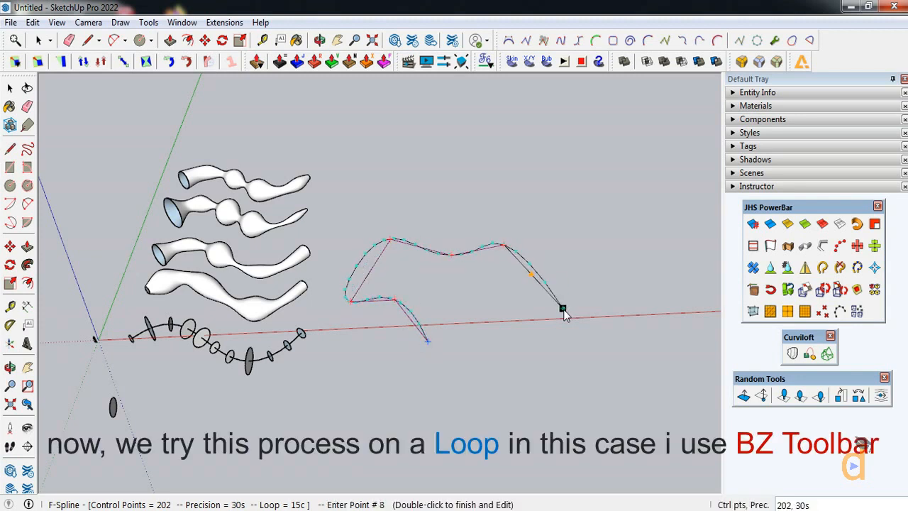
{"action": "left_click", "coordinate": [489, 346]}
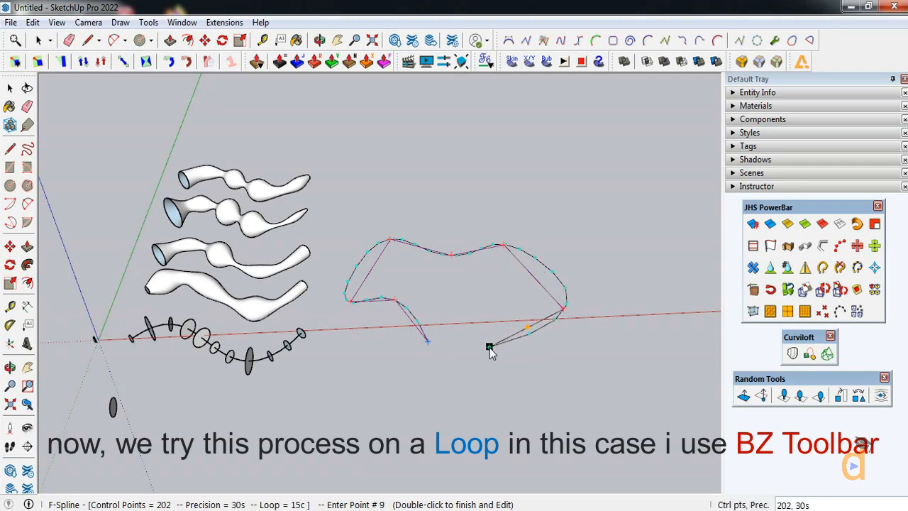
Close the F-Spline loop nicely, finish it with a ninth control point near the eighth, and delete the face inside it.
{"action": "right_click", "coordinate": [428, 341]}
{"action": "left_click", "coordinate": [482, 456]}
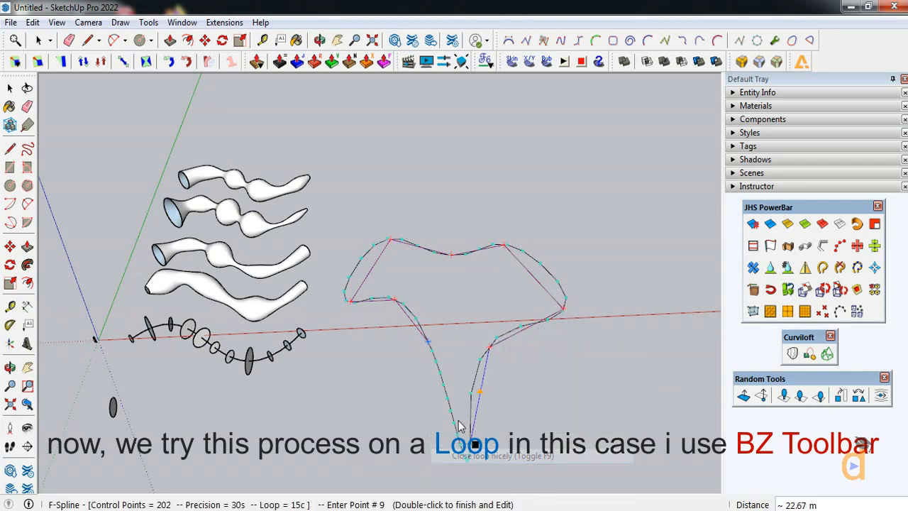
{"action": "scroll", "coordinate": [454, 341], "scroll_direction": "up", "scroll_amount": 6}
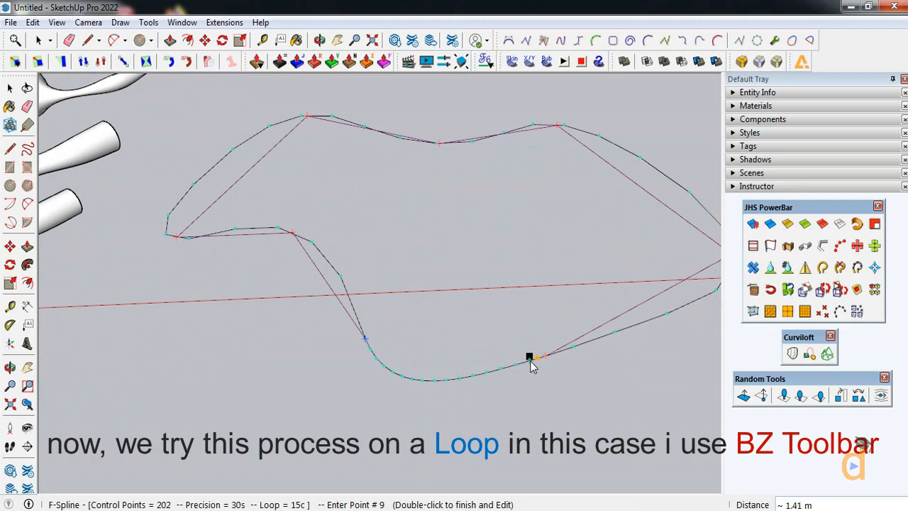
{"action": "double_click", "coordinate": [535, 360]}
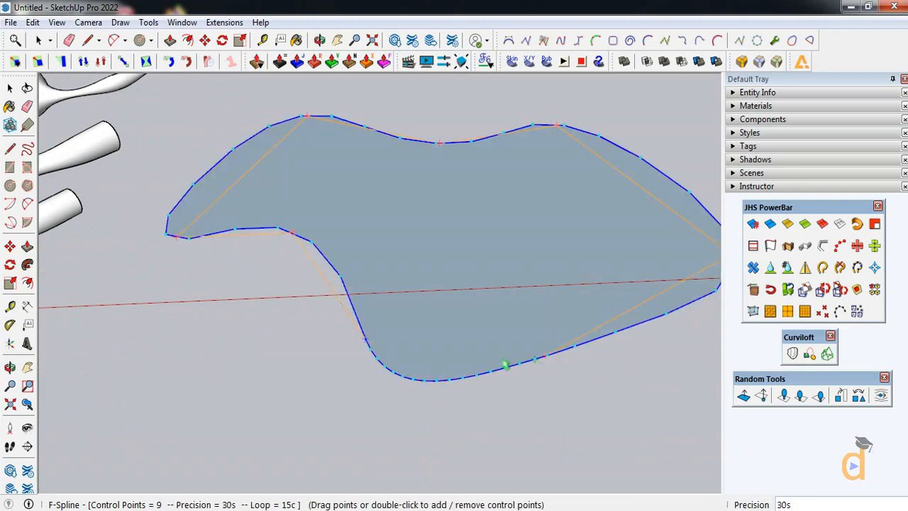
{"action": "key", "text": "space"}
{"action": "scroll", "coordinate": [357, 302], "scroll_direction": "down", "scroll_amount": 2}
{"action": "left_click", "coordinate": [450, 285]}
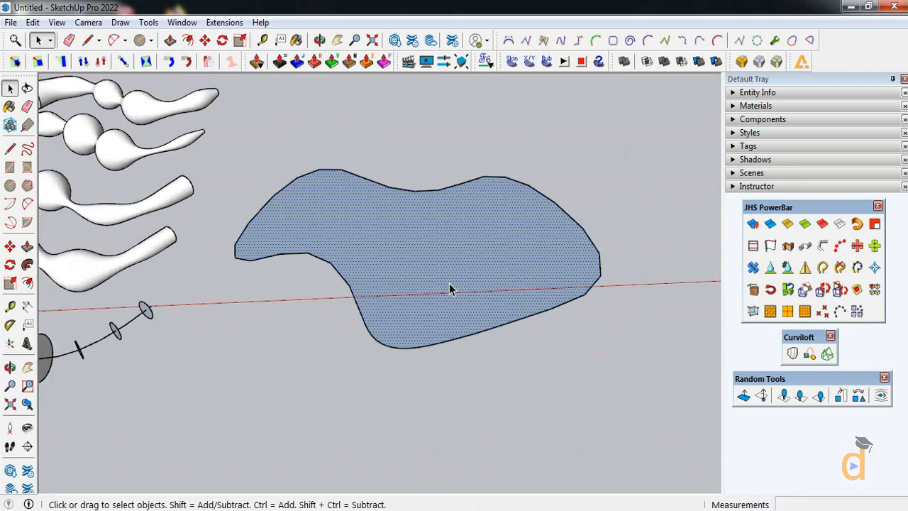
{"action": "key", "text": "Delete"}
Convert the closed loop to a Catmull Spline and delete the face inside it, keeping only the curve.
{"action": "left_click", "coordinate": [506, 325]}
{"action": "right_click", "coordinate": [506, 325]}
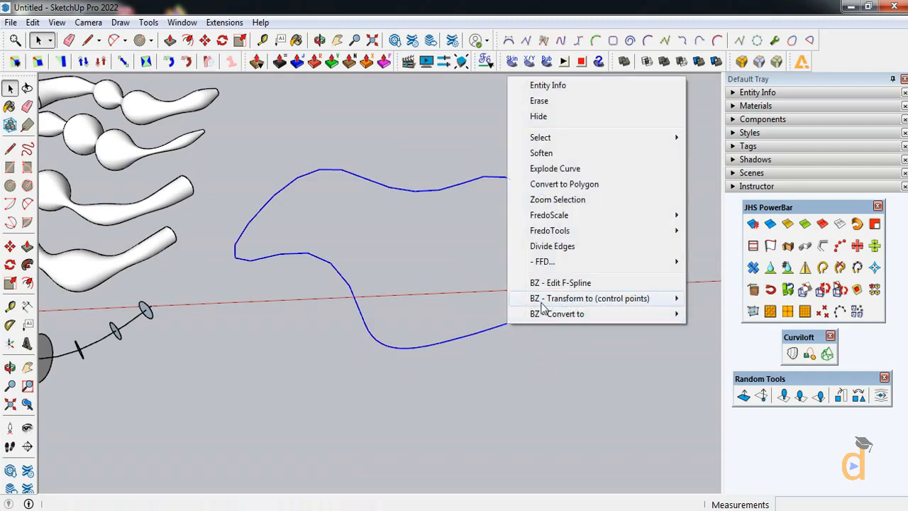
{"action": "mouse_move", "coordinate": [582, 317]}
{"action": "left_click", "coordinate": [706, 364]}
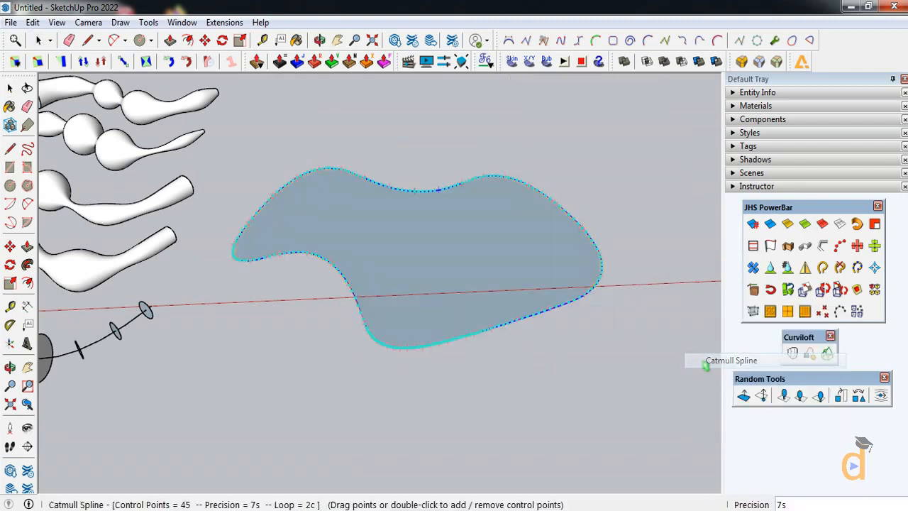
{"action": "left_click", "coordinate": [576, 155]}
{"action": "left_click", "coordinate": [474, 253]}
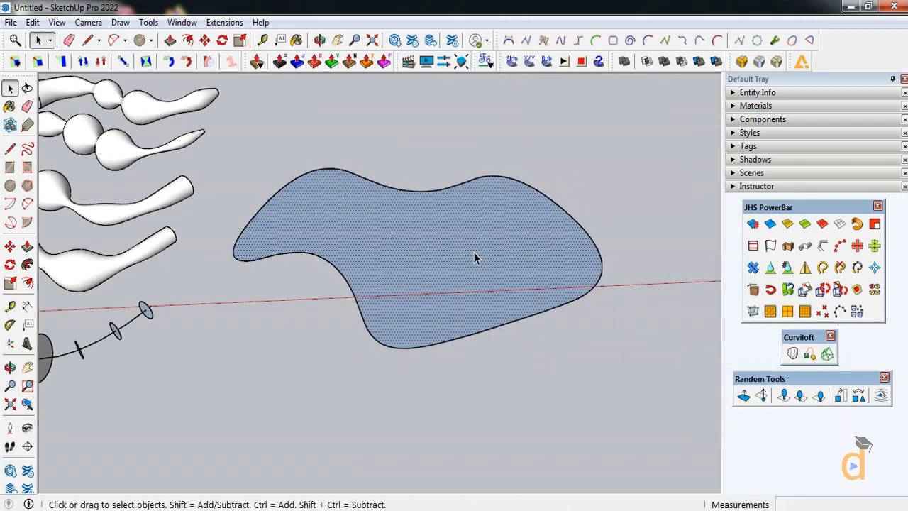
{"action": "key", "text": "Delete"}
Check the closed curve's length in its entity information.
{"action": "left_click", "coordinate": [552, 312]}
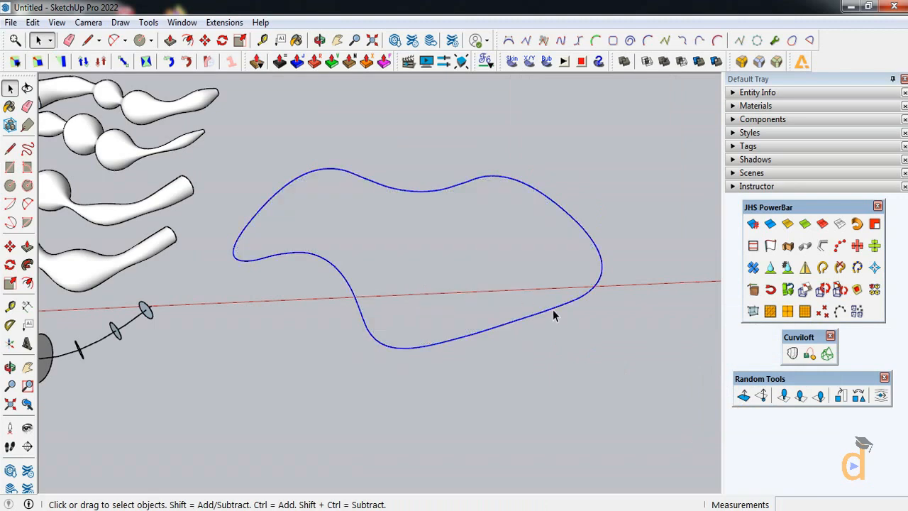
{"action": "left_click", "coordinate": [813, 93]}
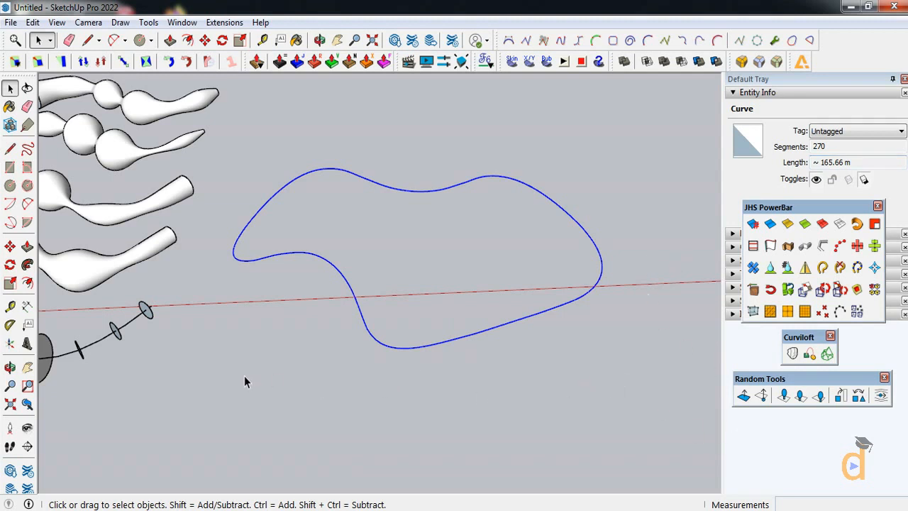
{"action": "middle_click_drag", "start_coordinate": [458, 162], "coordinate": [351, 379]}
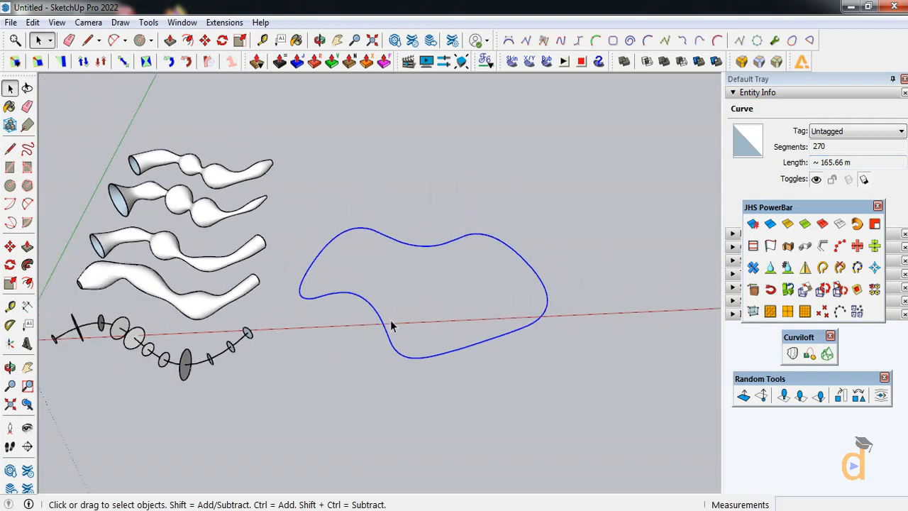
{"action": "middle_click_drag", "start_coordinate": [391, 326], "coordinate": [157, 424]}
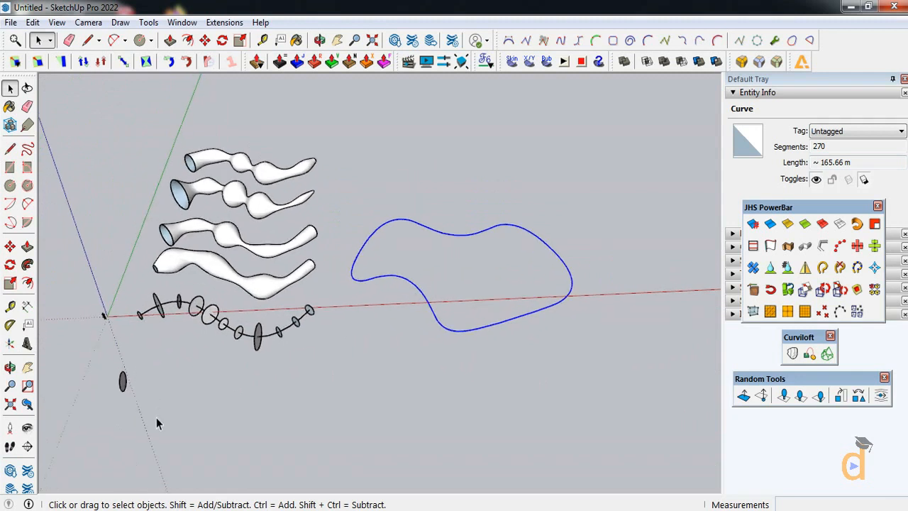
{"action": "left_click", "coordinate": [535, 340]}
{"action": "left_click", "coordinate": [840, 246]}
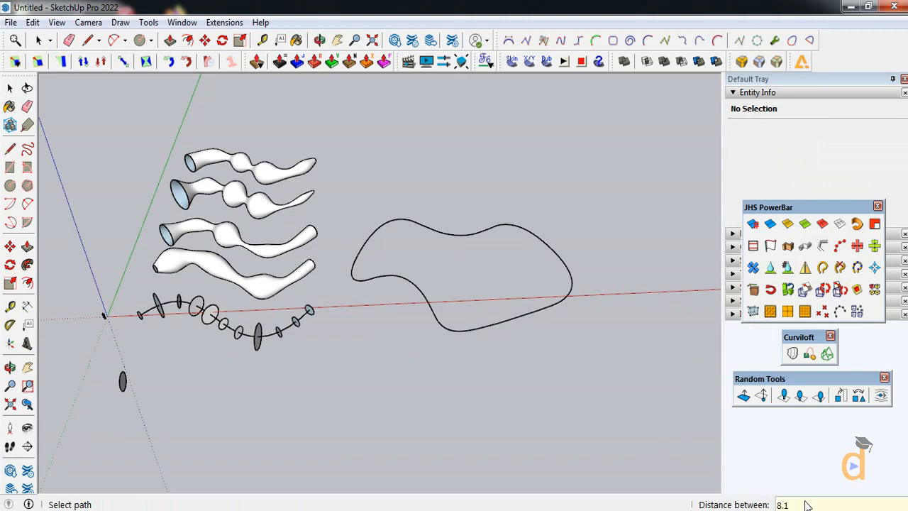
{"action": "left_click", "coordinate": [479, 329]}
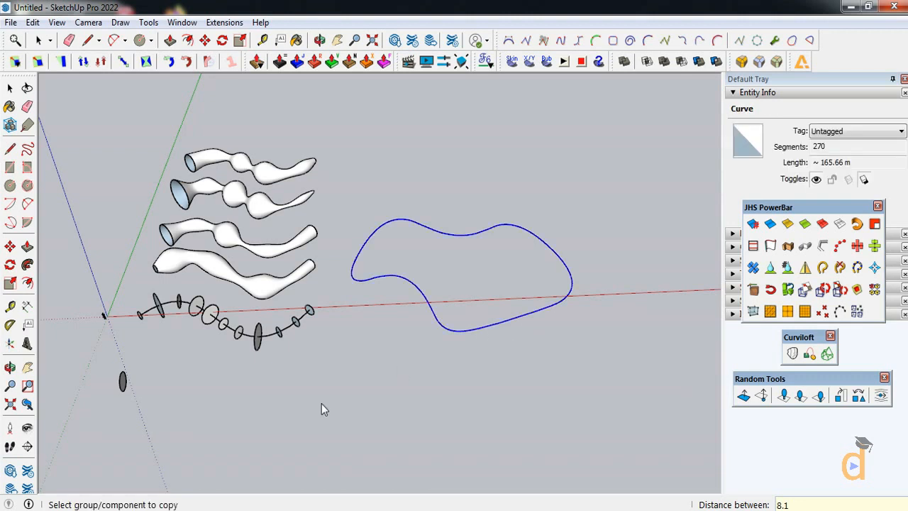
{"action": "left_click", "coordinate": [10, 368]}
{"action": "left_click_drag", "start_coordinate": [237, 346], "coordinate": [197, 336]}
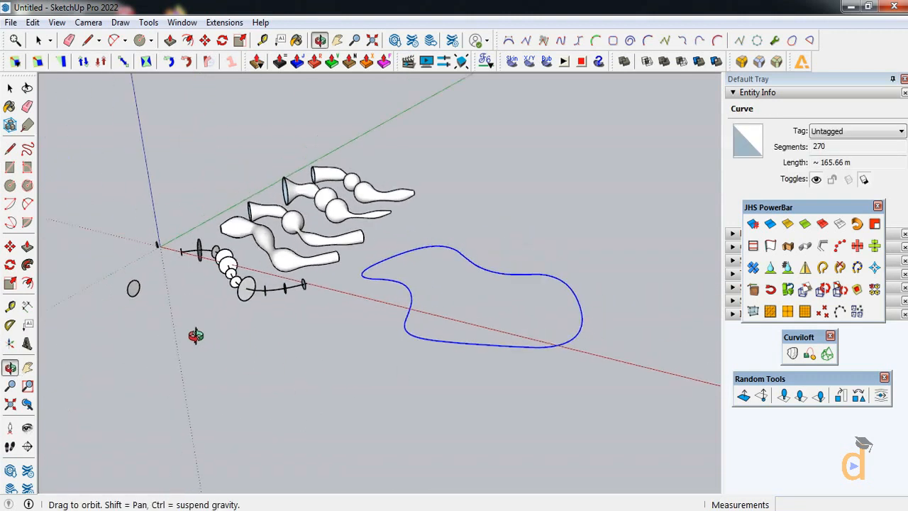
{"action": "left_click", "coordinate": [10, 87]}
{"action": "left_click", "coordinate": [132, 287]}
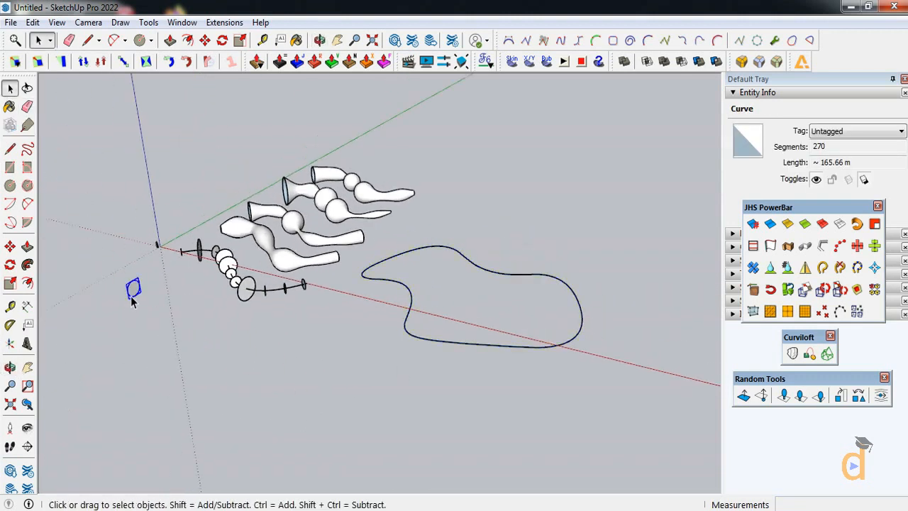
{"action": "left_click", "coordinate": [336, 369]}
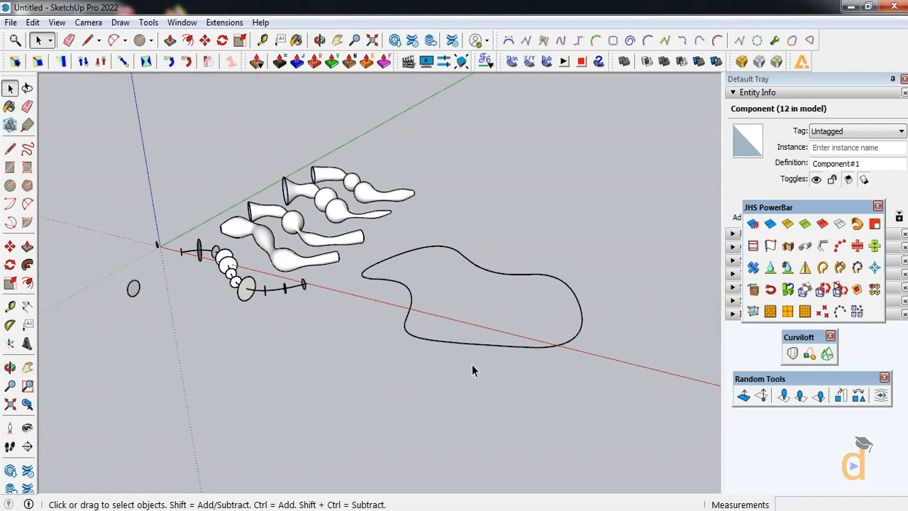
Copy the source circle component along the closed Catmull loop at 8.10 m spacing.
{"action": "left_click", "coordinate": [840, 245]}
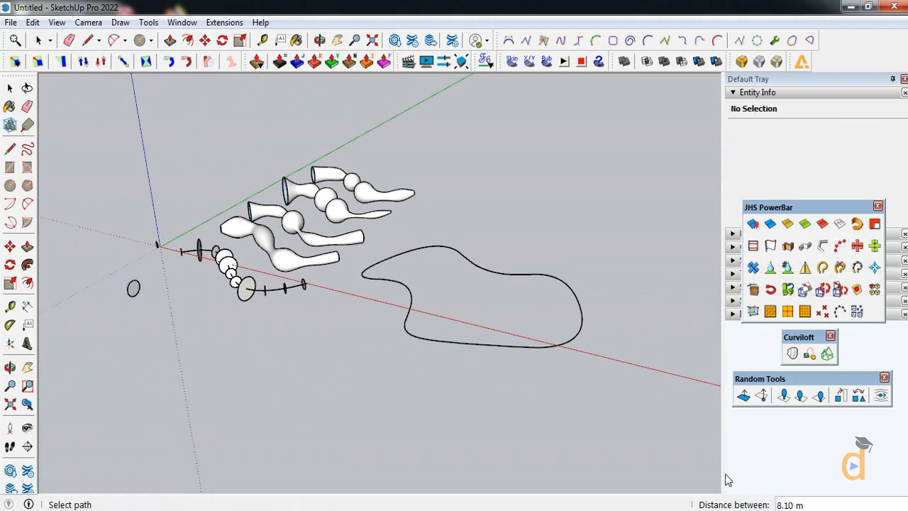
{"action": "left_click", "coordinate": [494, 347]}
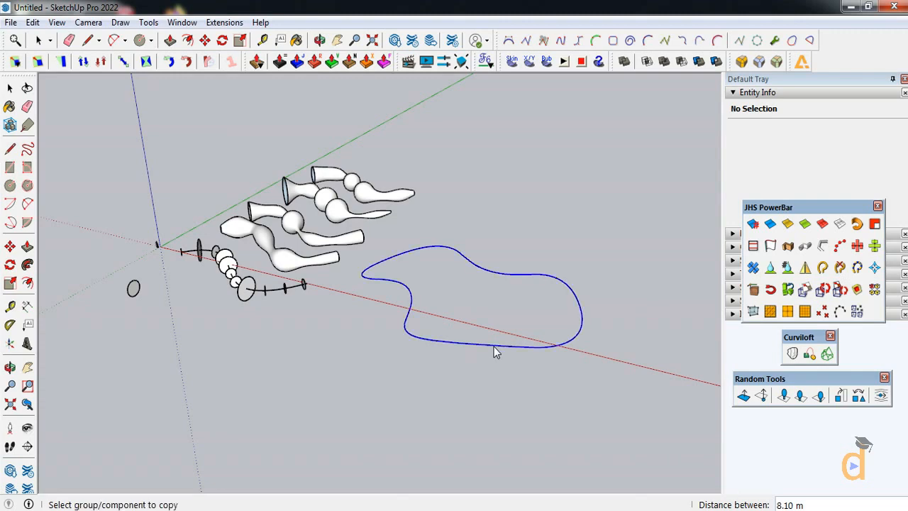
{"action": "left_click", "coordinate": [139, 290]}
{"action": "scroll", "coordinate": [473, 307], "scroll_direction": "up", "scroll_amount": 3}
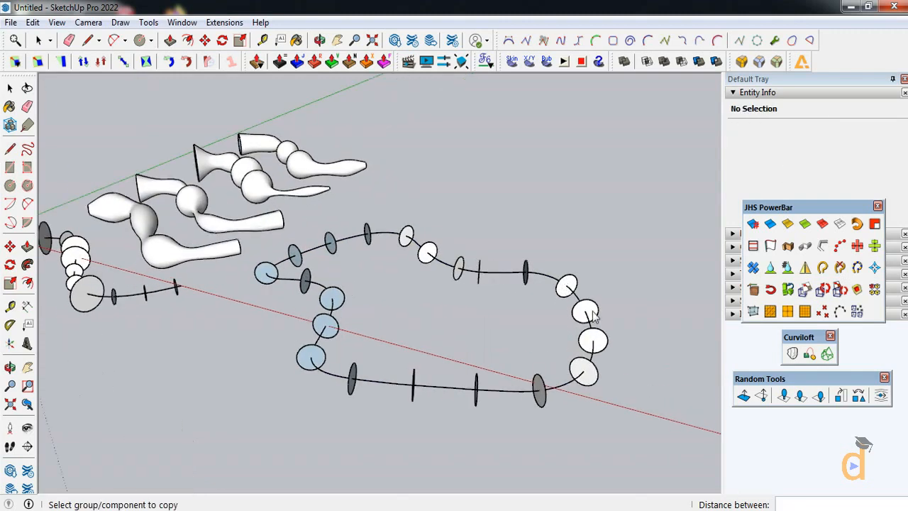
Randomize the 21 circle copies on the closed curve, excluding the curve, with 0 rotation, 0 position and 0.9,1.3 scale variation.
{"action": "left_click", "coordinate": [9, 367]}
{"action": "left_click_drag", "start_coordinate": [102, 376], "coordinate": [375, 308]}
{"action": "key", "text": "space"}
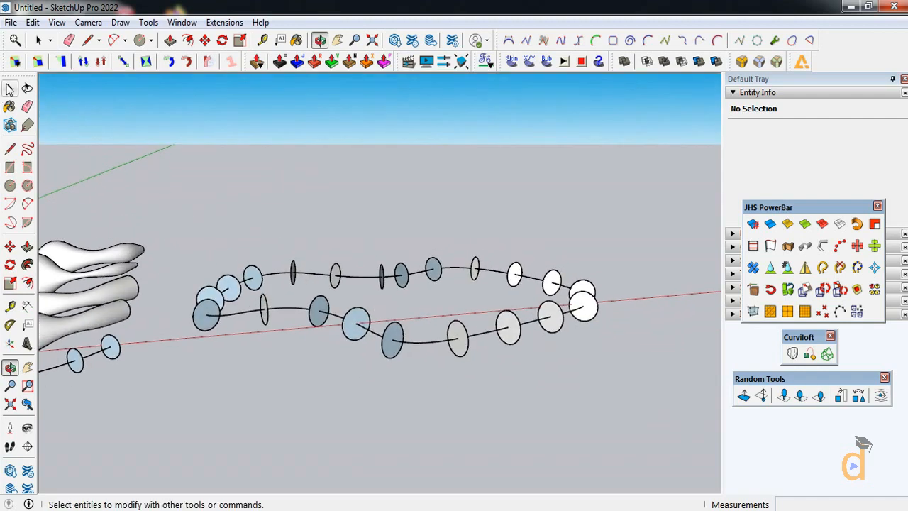
{"action": "left_click_drag", "start_coordinate": [215, 369], "coordinate": [220, 367]}
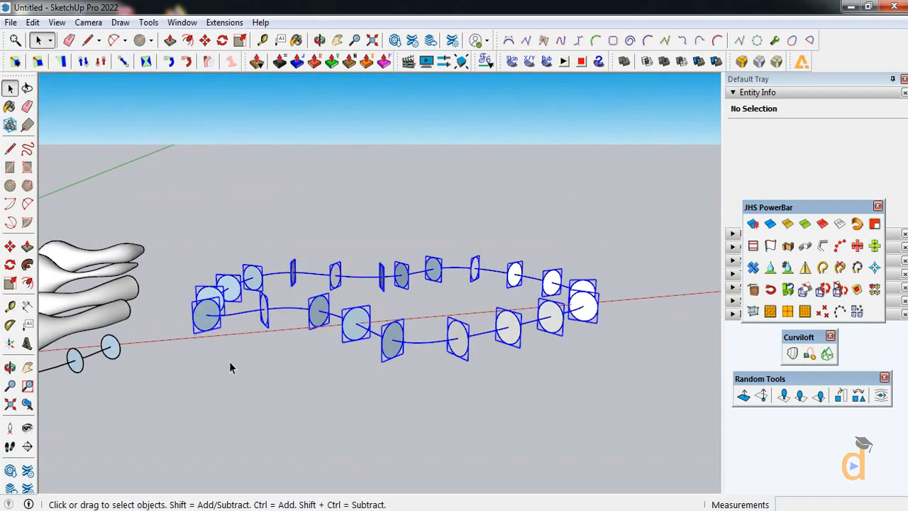
{"action": "left_click", "coordinate": [429, 343], "text": "shift"}
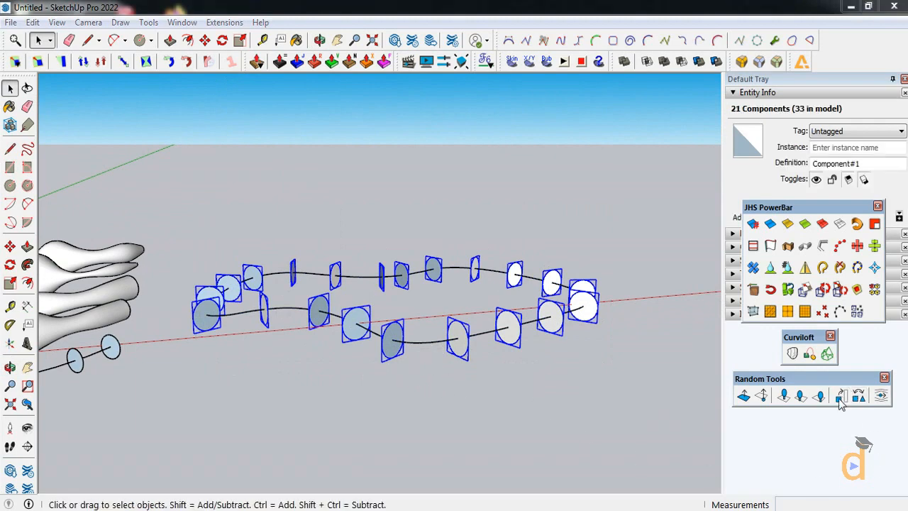
{"action": "left_click", "coordinate": [841, 397]}
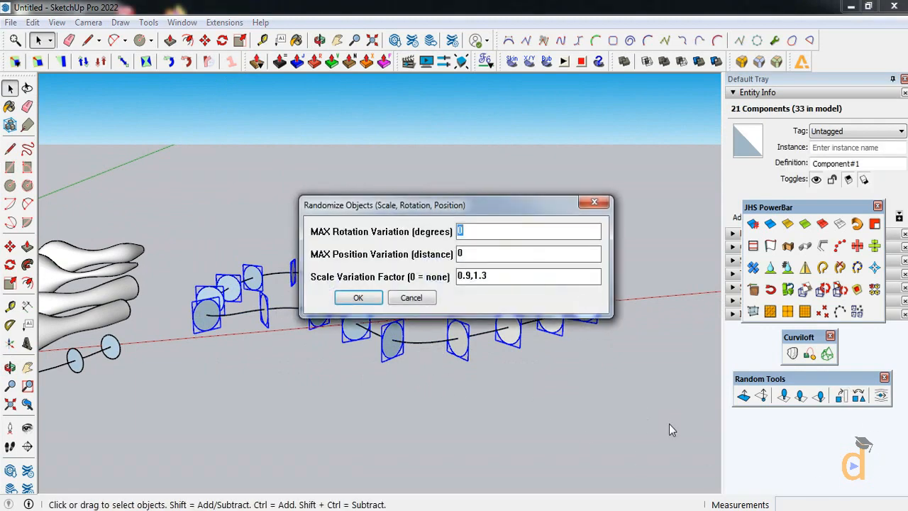
{"action": "left_click", "coordinate": [357, 298]}
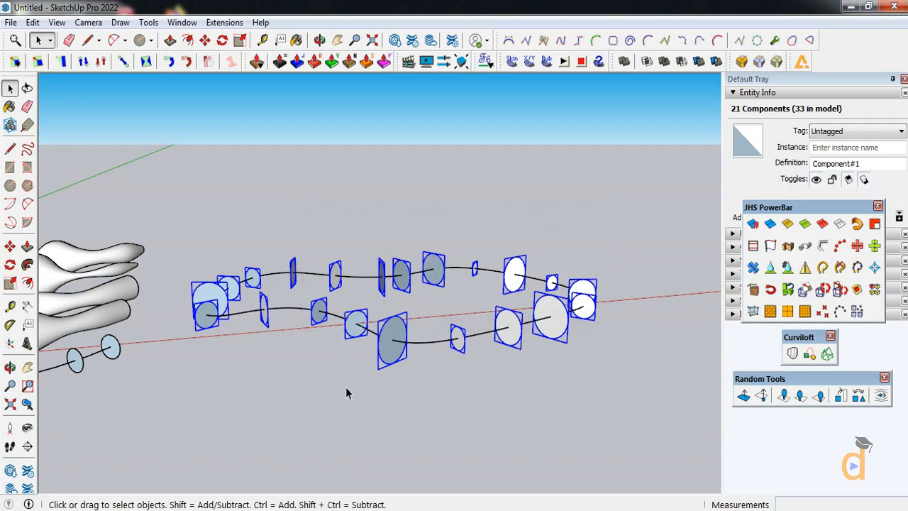
Loft the randomized circles by spline into a closed loop tube and generate the geometry.
{"action": "left_click", "coordinate": [792, 353]}
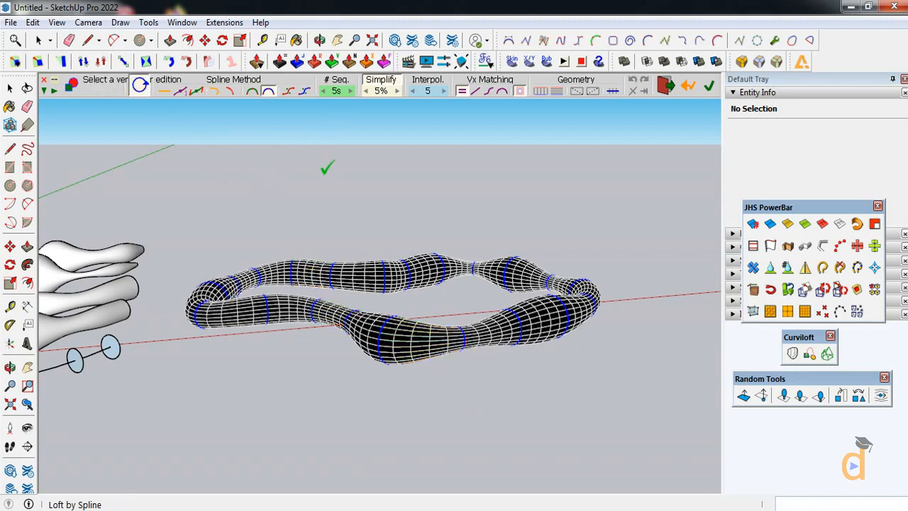
{"action": "left_click", "coordinate": [349, 90]}
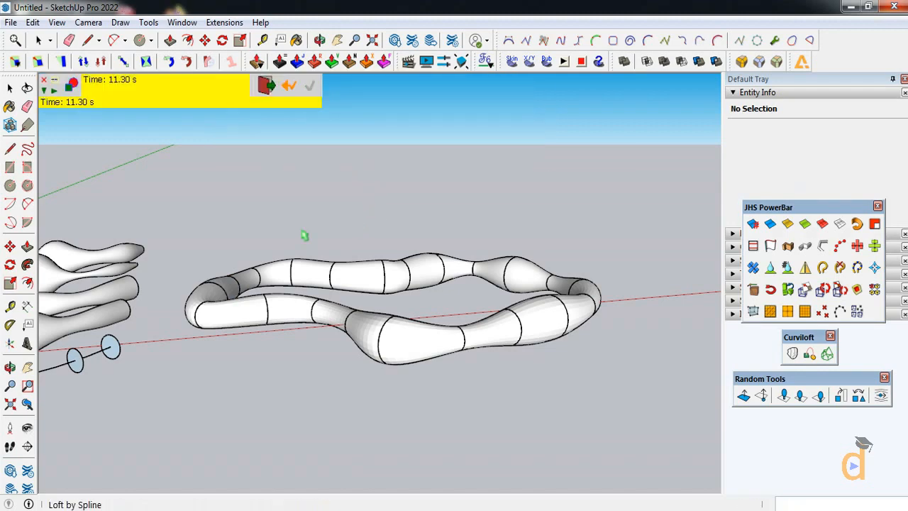
{"action": "left_click", "coordinate": [10, 88]}
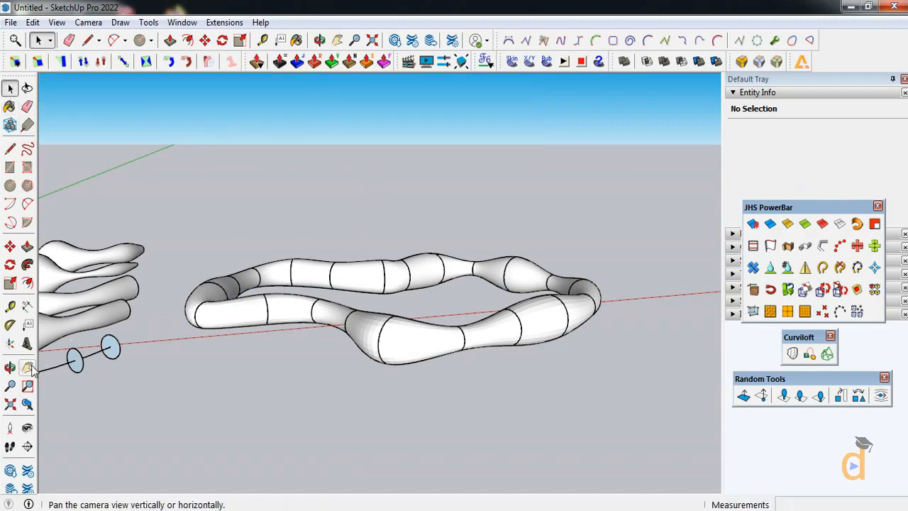
Move the loop tube about 133 m along the green axis, away from its circle sections, and clear the selection.
{"action": "left_click", "coordinate": [10, 367]}
{"action": "mouse_move", "coordinate": [451, 240]}
{"action": "left_mouse_down"}
{"action": "mouse_move", "coordinate": [330, 367]}
{"action": "mouse_move", "coordinate": [431, 310]}
{"action": "mouse_move", "coordinate": [436, 292]}
{"action": "mouse_move", "coordinate": [420, 295]}
{"action": "left_mouse_up"}
{"action": "key", "text": "space"}
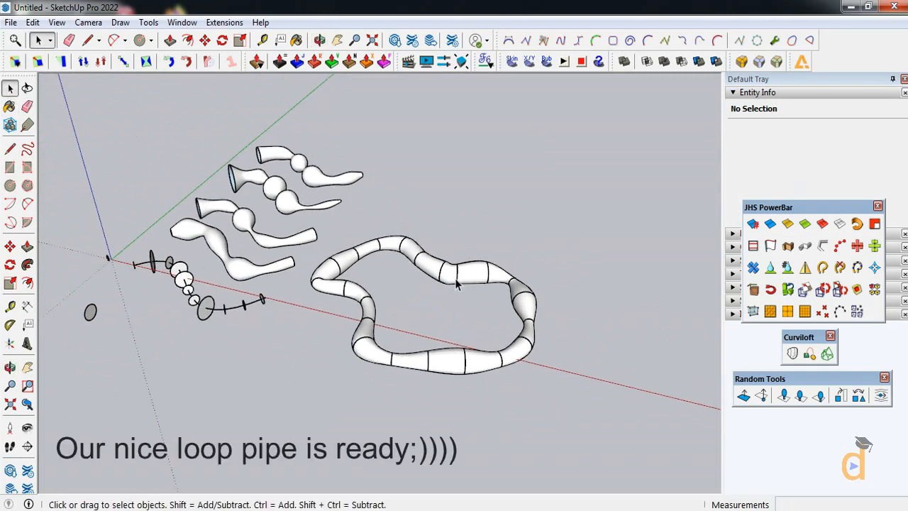
{"action": "left_click", "coordinate": [456, 283]}
{"action": "key", "text": "m"}
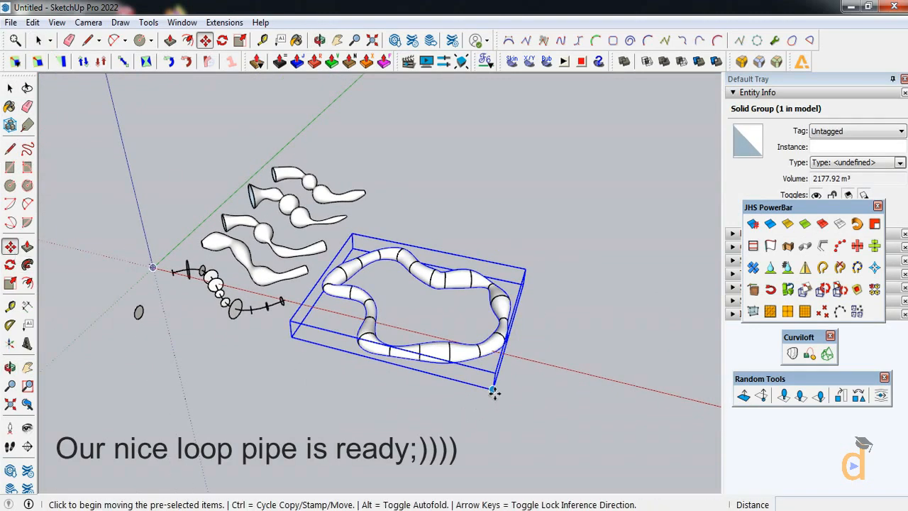
{"action": "left_click", "coordinate": [493, 393]}
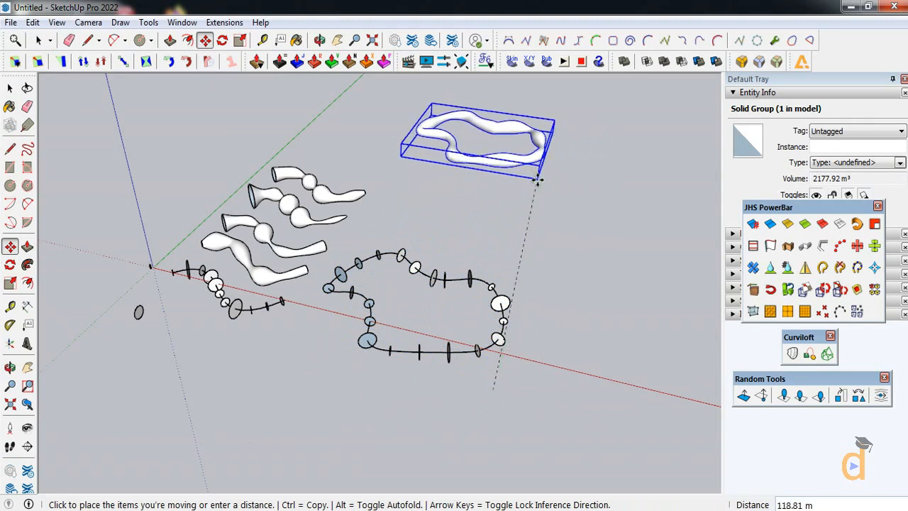
{"action": "left_click", "coordinate": [560, 166]}
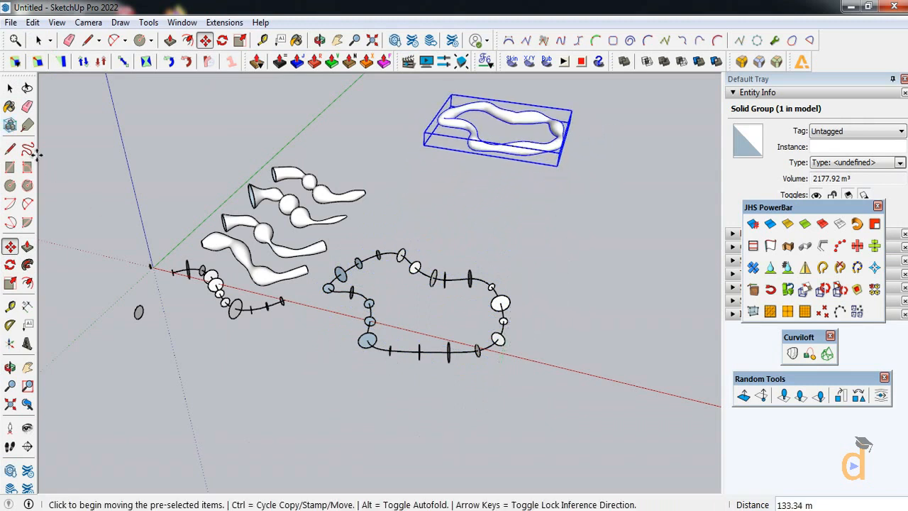
{"action": "left_click", "coordinate": [10, 88]}
{"action": "left_click", "coordinate": [320, 441]}
Delete the 21 randomized circles on the closed curve, keeping the curve itself.
{"action": "scroll", "coordinate": [451, 330], "scroll_direction": "up", "scroll_amount": 1}
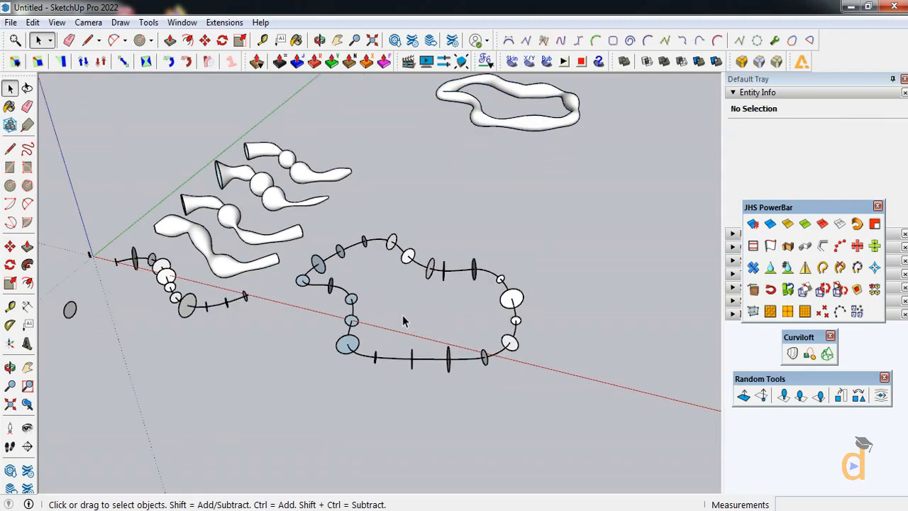
{"action": "scroll", "coordinate": [403, 321], "scroll_direction": "up", "scroll_amount": 1}
{"action": "left_click", "coordinate": [10, 367]}
{"action": "left_click_drag", "start_coordinate": [307, 394], "coordinate": [399, 308]}
{"action": "left_click", "coordinate": [10, 88]}
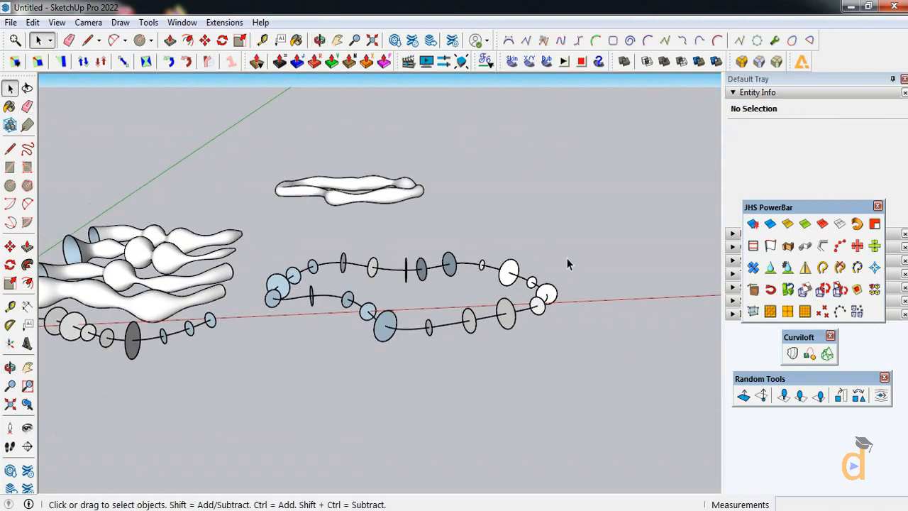
{"action": "left_click_drag", "start_coordinate": [266, 348], "coordinate": [266, 348]}
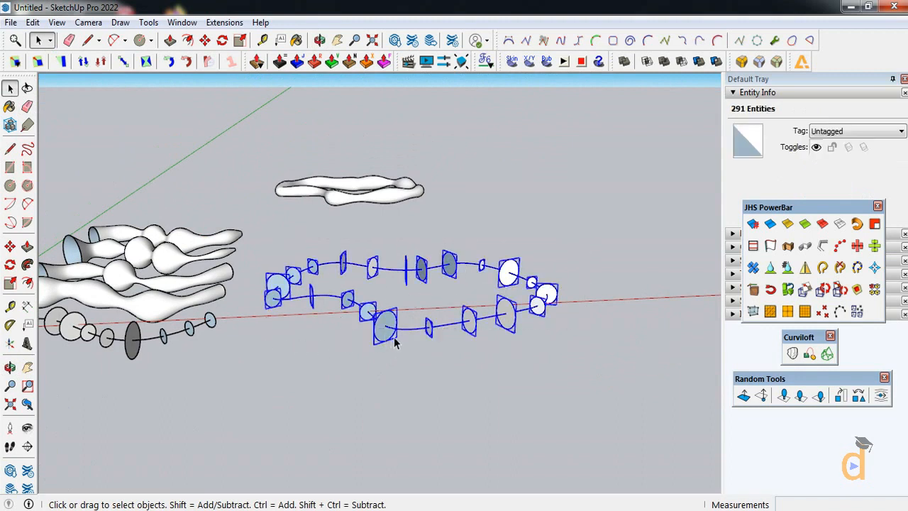
{"action": "left_click", "coordinate": [409, 330], "text": "shift"}
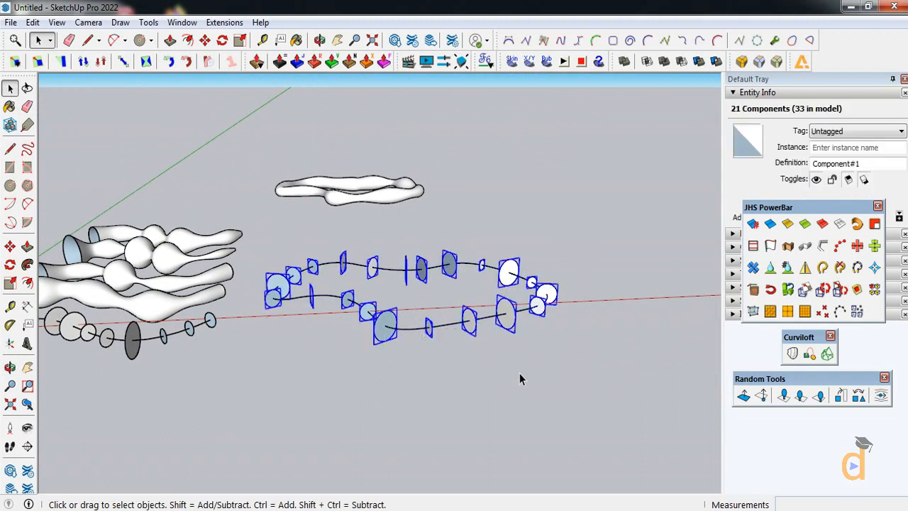
{"action": "key", "text": "Delete"}
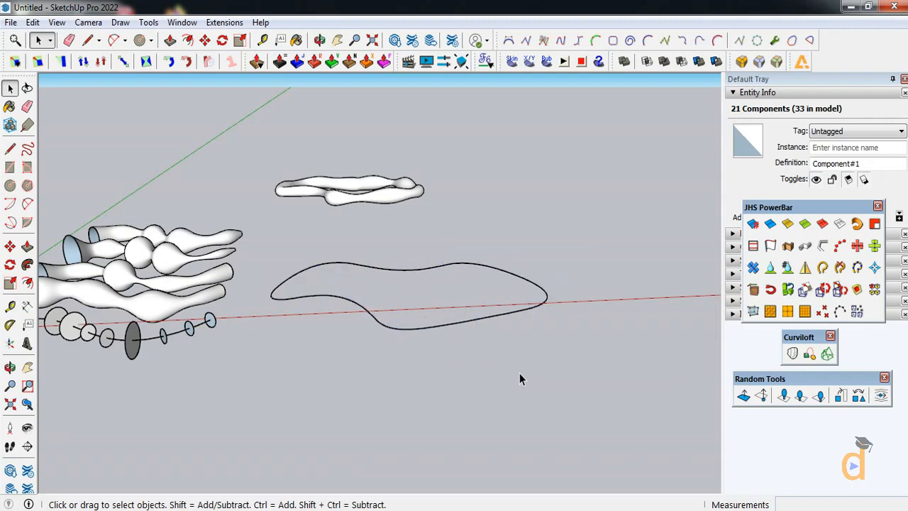
Copy the source circle component along the emptied closed curve again at 8.10 m spacing.
{"action": "scroll", "coordinate": [446, 387], "scroll_direction": "down", "scroll_amount": 4}
{"action": "left_click", "coordinate": [10, 367]}
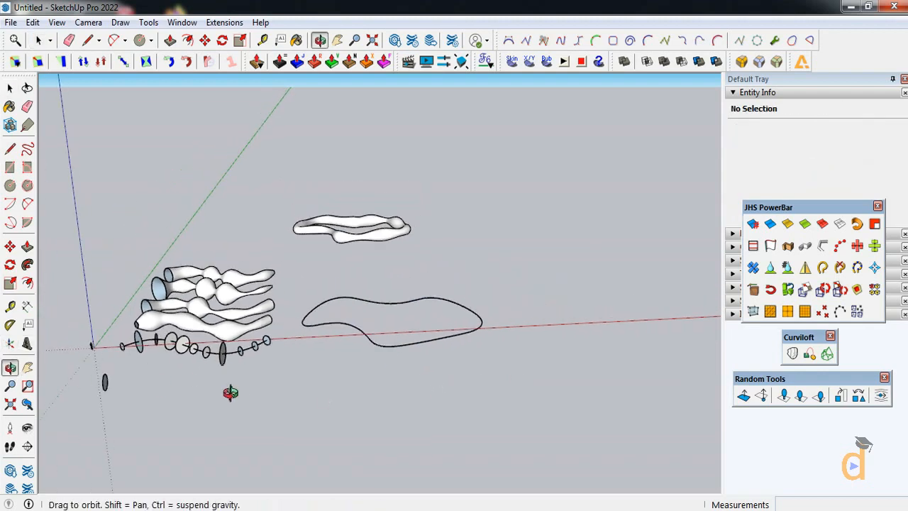
{"action": "left_click_drag", "start_coordinate": [229, 391], "coordinate": [360, 329]}
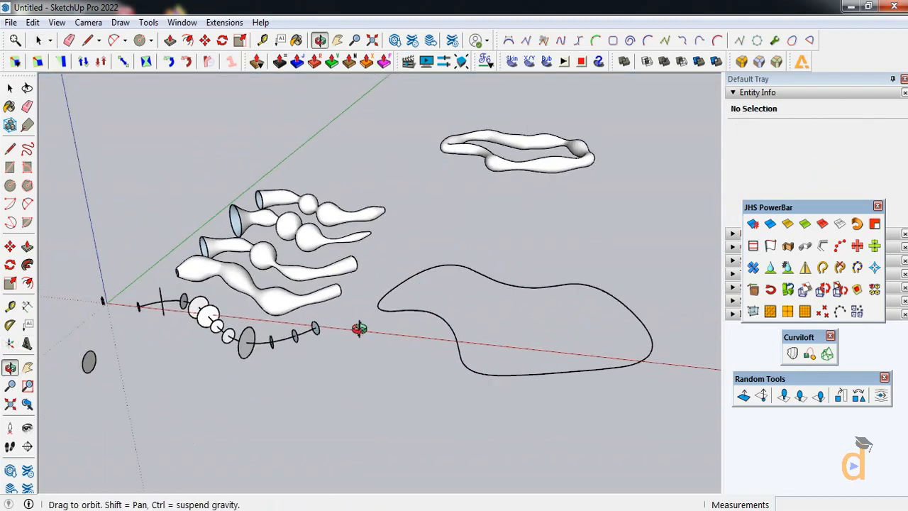
{"action": "left_click", "coordinate": [839, 246]}
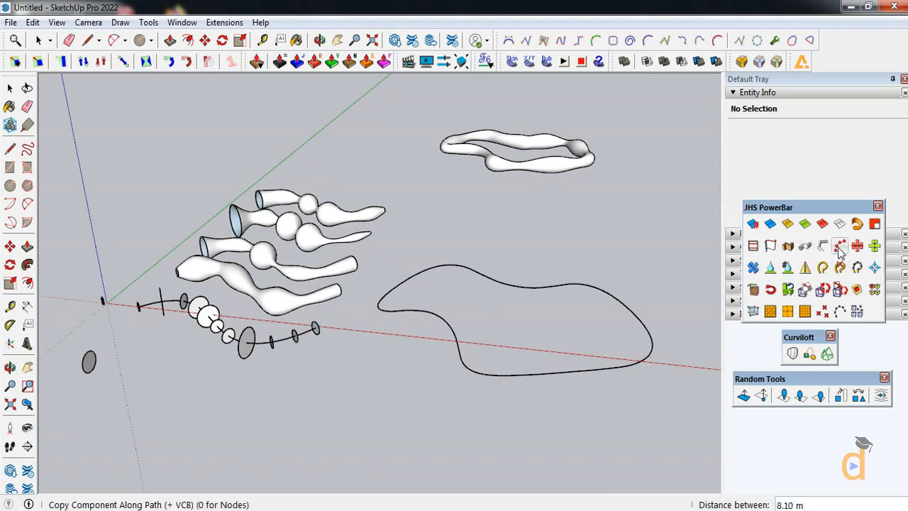
{"action": "left_click", "coordinate": [620, 368]}
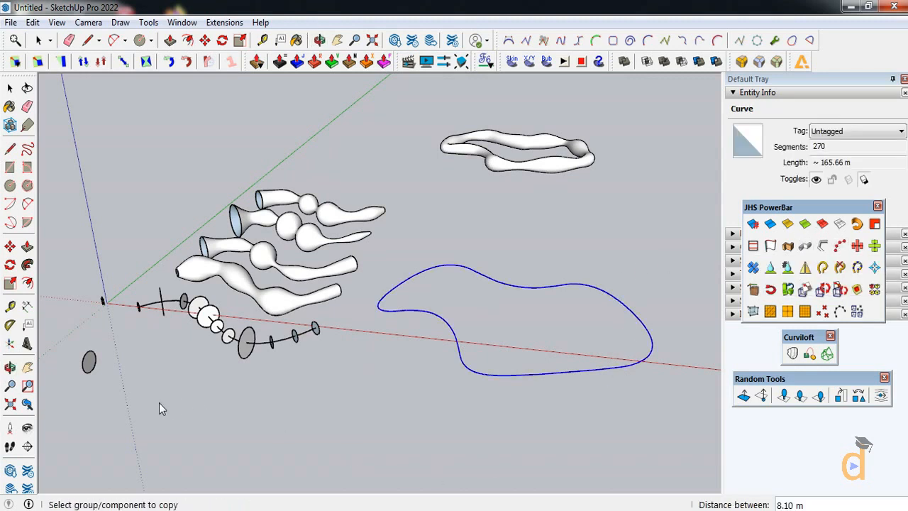
{"action": "left_click", "coordinate": [88, 368]}
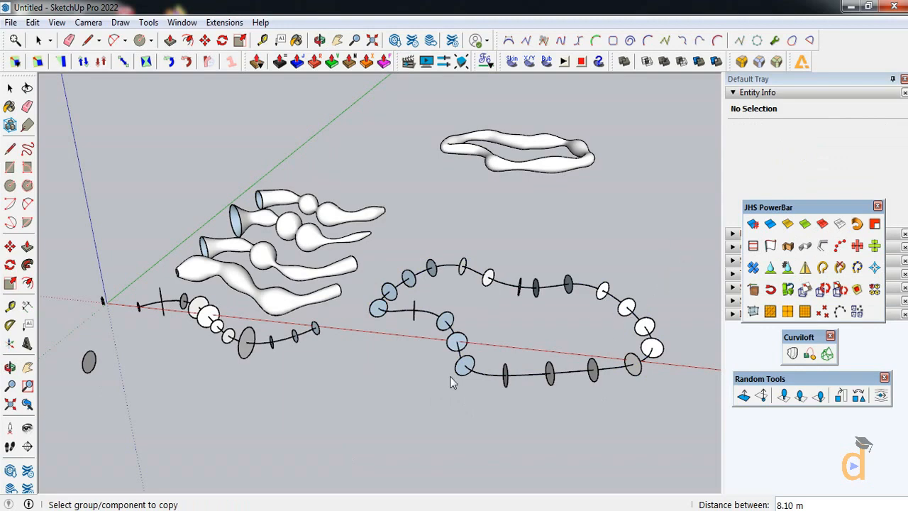
Randomize the new circle copies without the curve, using 0 rotation, 0 position and a changed scale variation factor.
{"action": "left_click", "coordinate": [11, 308]}
{"action": "middle_click_drag", "start_coordinate": [115, 376], "coordinate": [408, 397]}
{"action": "left_click", "coordinate": [10, 87]}
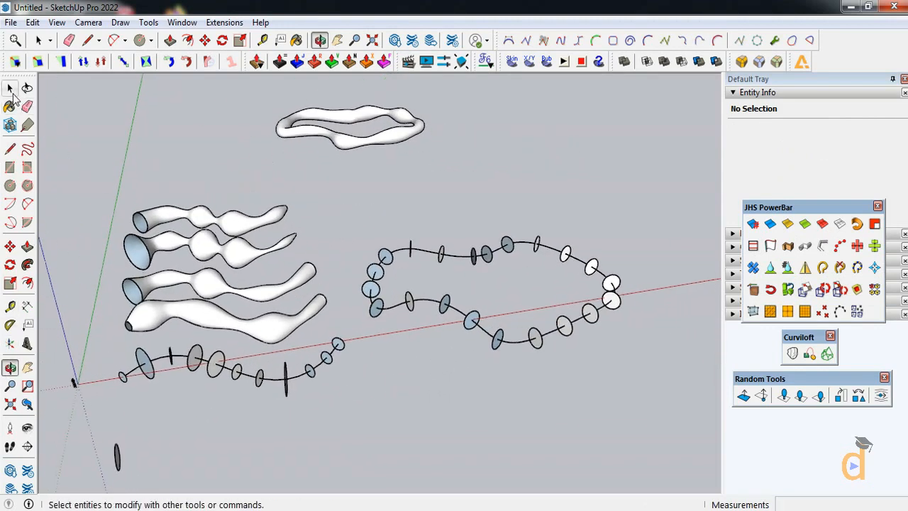
{"action": "left_click_drag", "start_coordinate": [485, 295], "coordinate": [386, 369]}
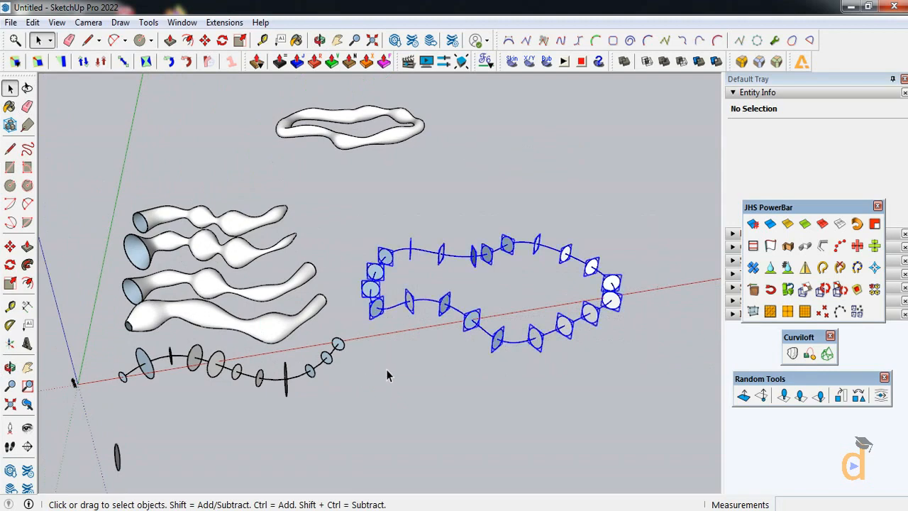
{"action": "left_click", "coordinate": [396, 305], "text": "shift"}
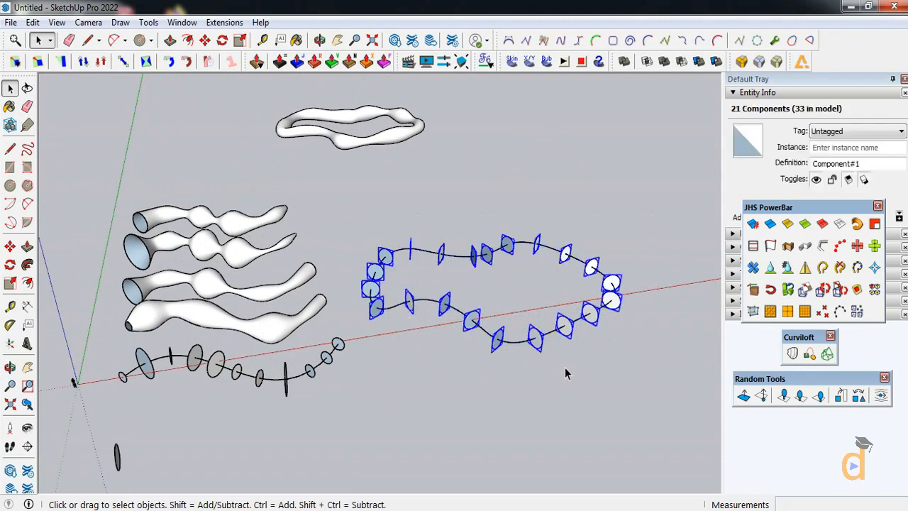
{"action": "left_click", "coordinate": [842, 402]}
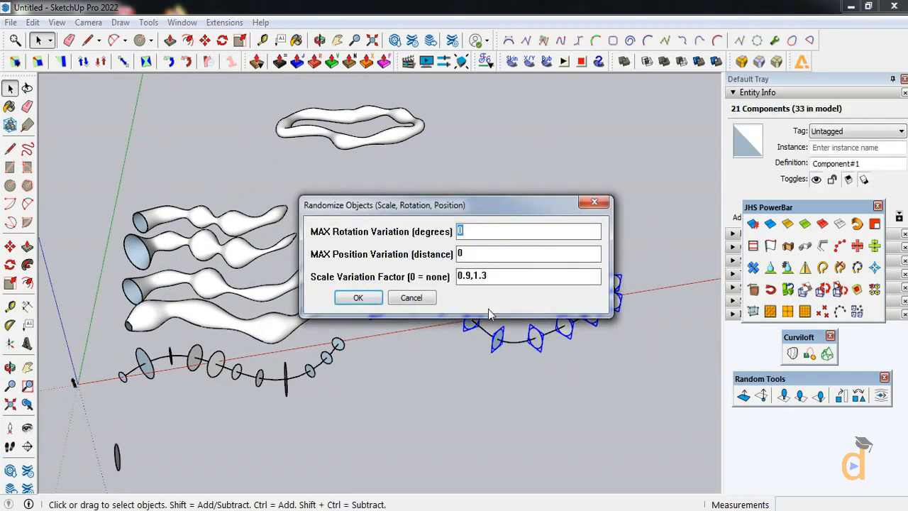
{"action": "left_click_drag", "start_coordinate": [471, 281], "coordinate": [459, 281]}
{"action": "left_click_drag", "start_coordinate": [474, 277], "coordinate": [450, 281]}
{"action": "key", "text": "BackSpace"}
{"action": "left_click", "coordinate": [358, 298]}
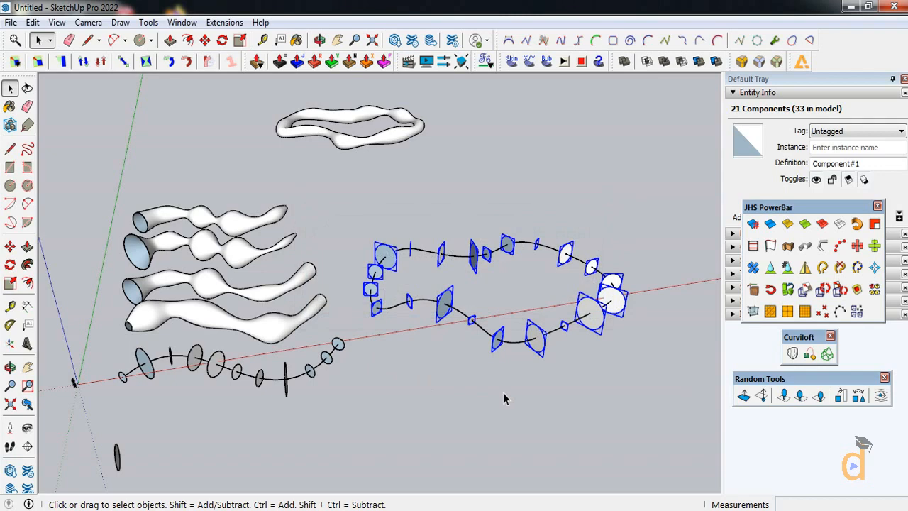
Loft the newly randomized circles by spline with the loop closed to generate a second loop tube.
{"action": "left_click", "coordinate": [792, 353]}
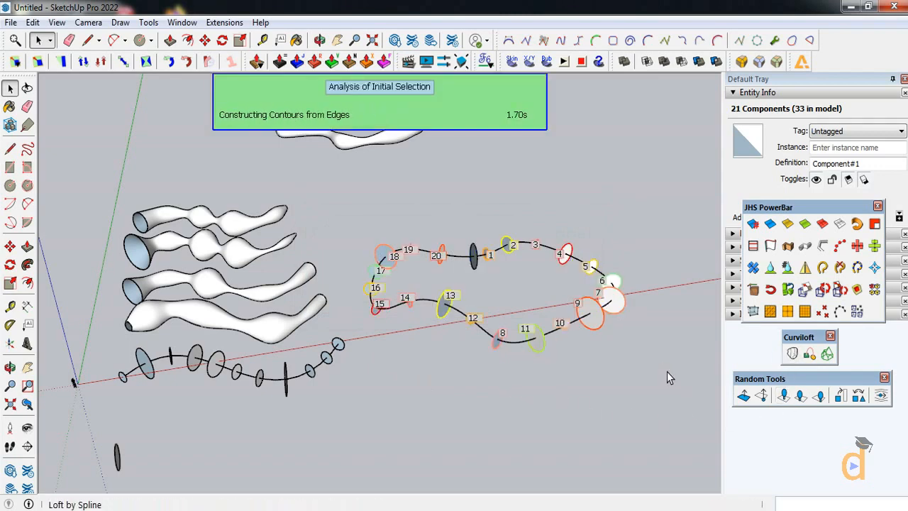
{"action": "left_click", "coordinate": [140, 84]}
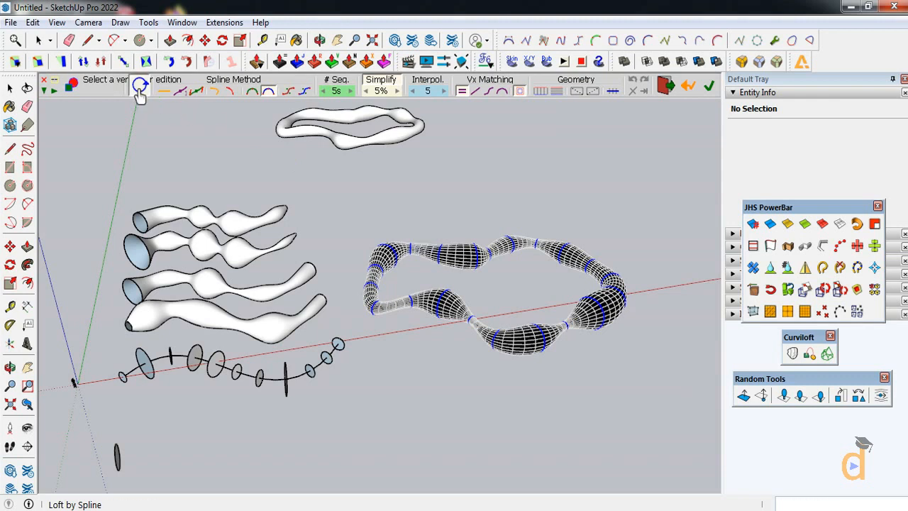
{"action": "left_click", "coordinate": [356, 202]}
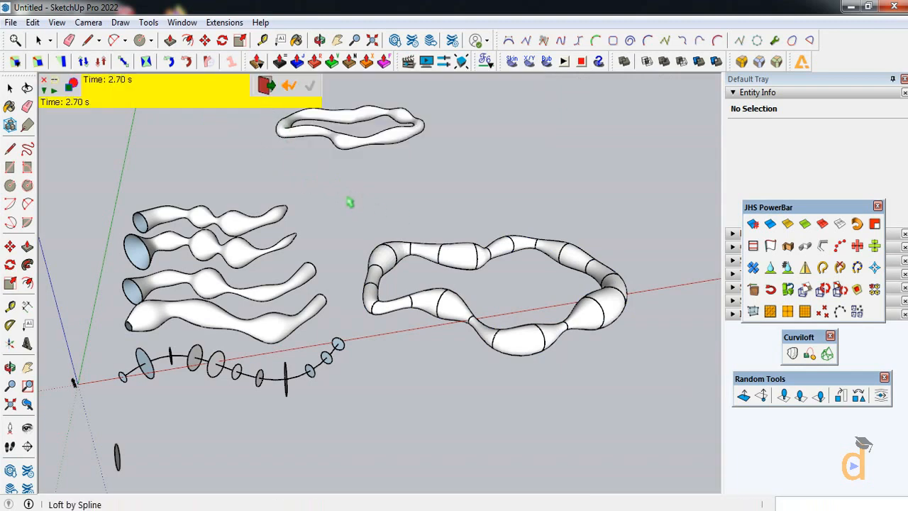
{"action": "key", "text": "space"}
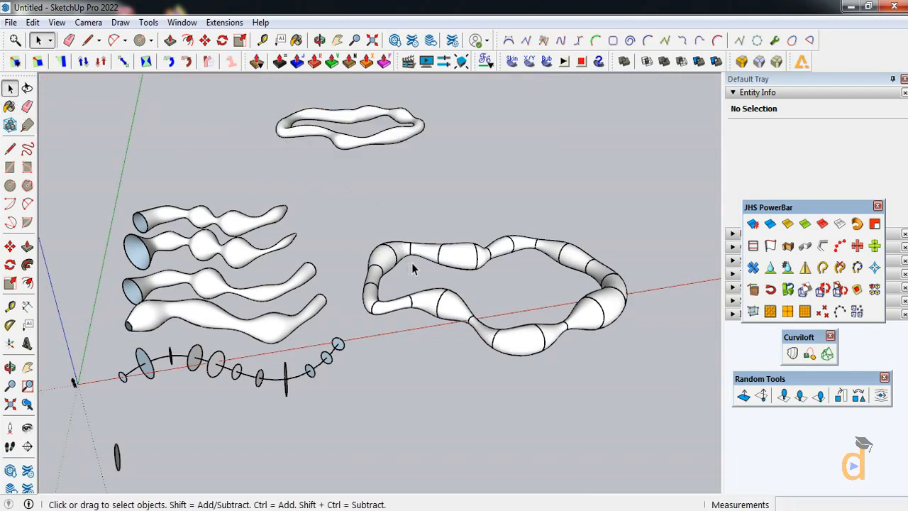
Move the second loop tube about 77 m along the green axis, off its circles and beside the first loop tube.
{"action": "scroll", "coordinate": [414, 262], "scroll_direction": "up", "scroll_amount": 2}
{"action": "left_click", "coordinate": [10, 367]}
{"action": "left_click_drag", "start_coordinate": [248, 333], "coordinate": [436, 284]}
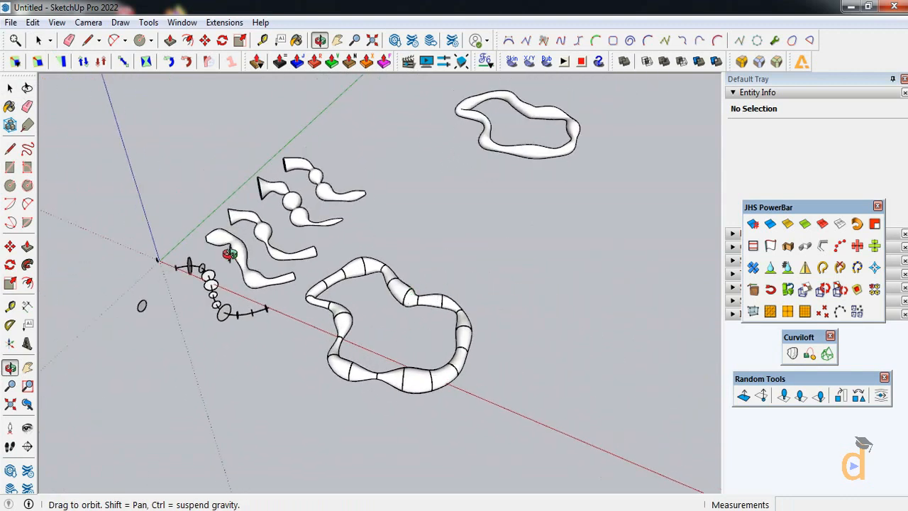
{"action": "left_click", "coordinate": [10, 87]}
{"action": "left_click", "coordinate": [11, 91]}
{"action": "left_click", "coordinate": [415, 303]}
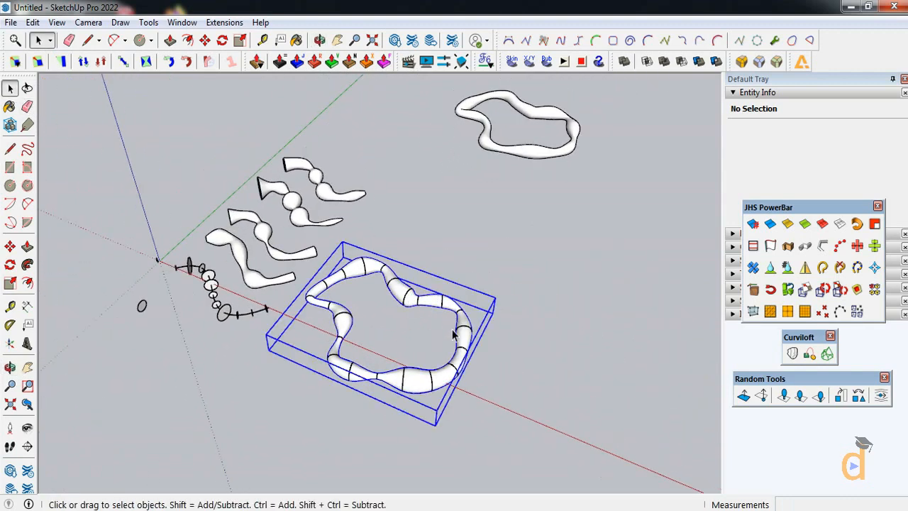
{"action": "left_click", "coordinate": [10, 246]}
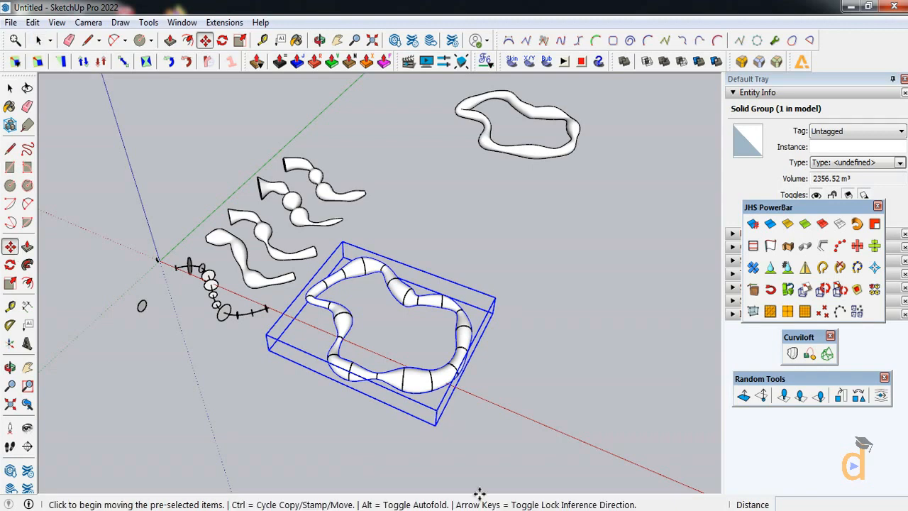
{"action": "left_click", "coordinate": [435, 424]}
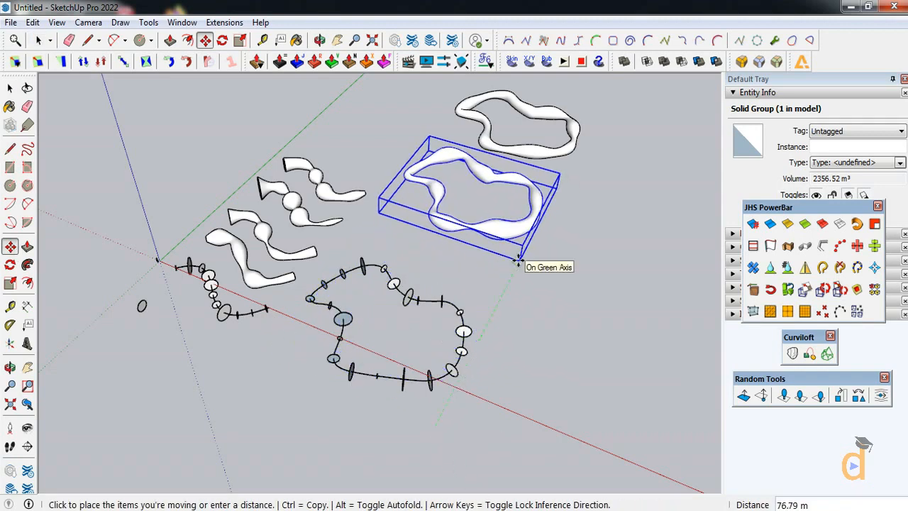
{"action": "left_click", "coordinate": [522, 260]}
{"action": "scroll", "coordinate": [510, 360], "scroll_direction": "down", "scroll_amount": 1}
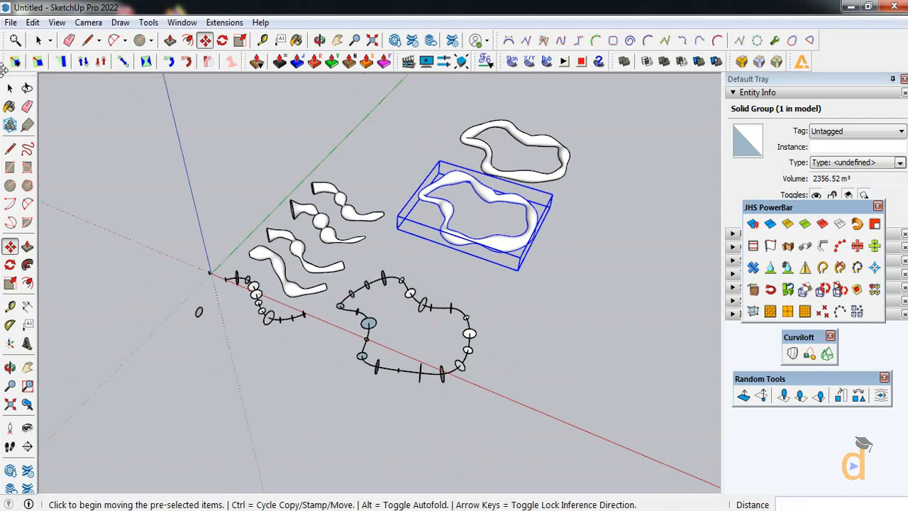
{"action": "left_click", "coordinate": [10, 87]}
{"action": "left_click", "coordinate": [86, 153]}
Randomize the 21 circles on the closed curve again with 0 rotation, 0 position and a scale variation factor of 1.2.
{"action": "scroll", "coordinate": [535, 223], "scroll_direction": "up", "scroll_amount": 1}
{"action": "scroll", "coordinate": [353, 430], "scroll_direction": "up", "scroll_amount": 2}
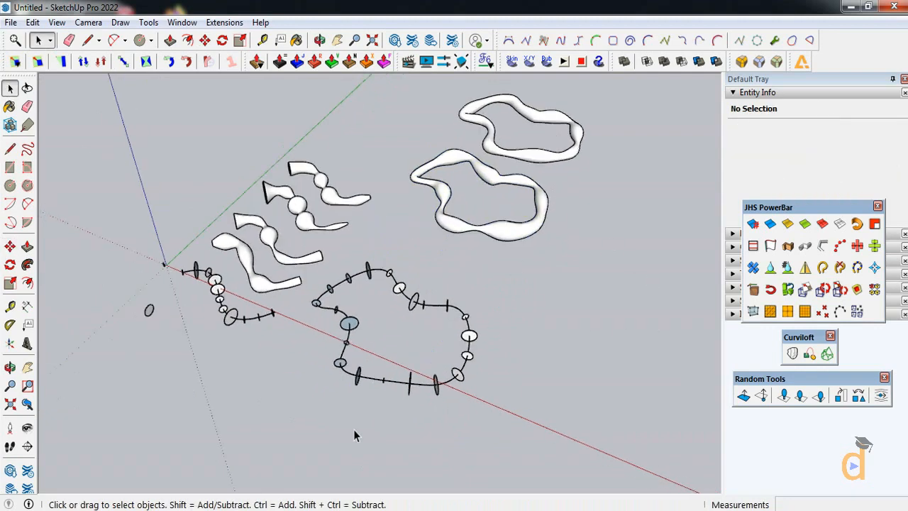
{"action": "left_click", "coordinate": [10, 368]}
{"action": "left_click_drag", "start_coordinate": [243, 374], "coordinate": [464, 406]}
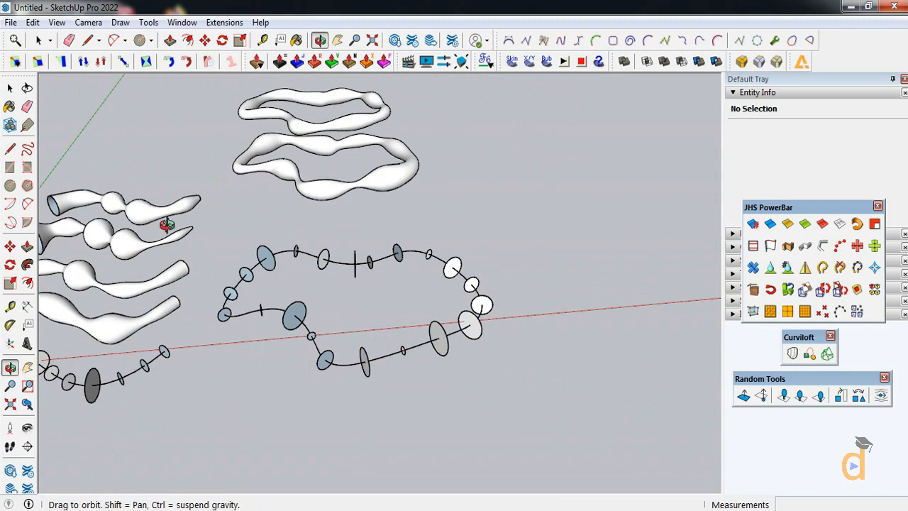
{"action": "left_click", "coordinate": [10, 86]}
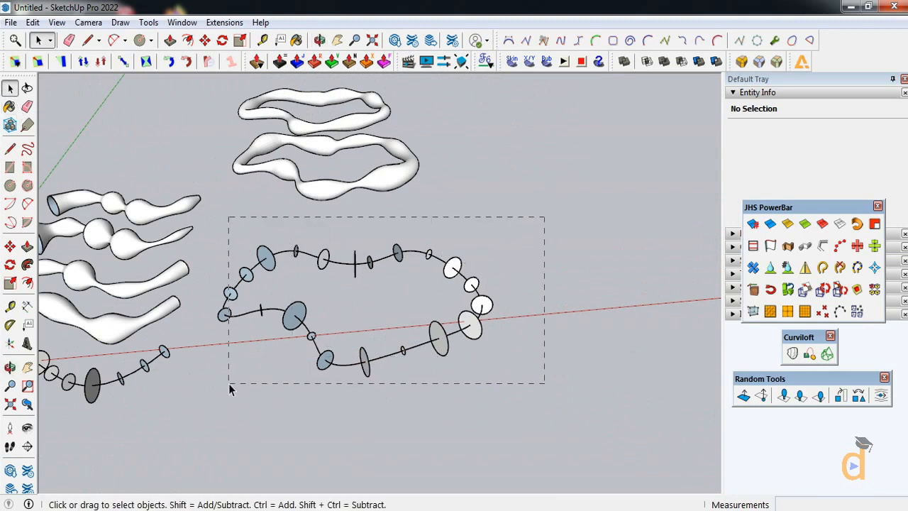
{"action": "left_click_drag", "start_coordinate": [229, 383], "coordinate": [234, 384]}
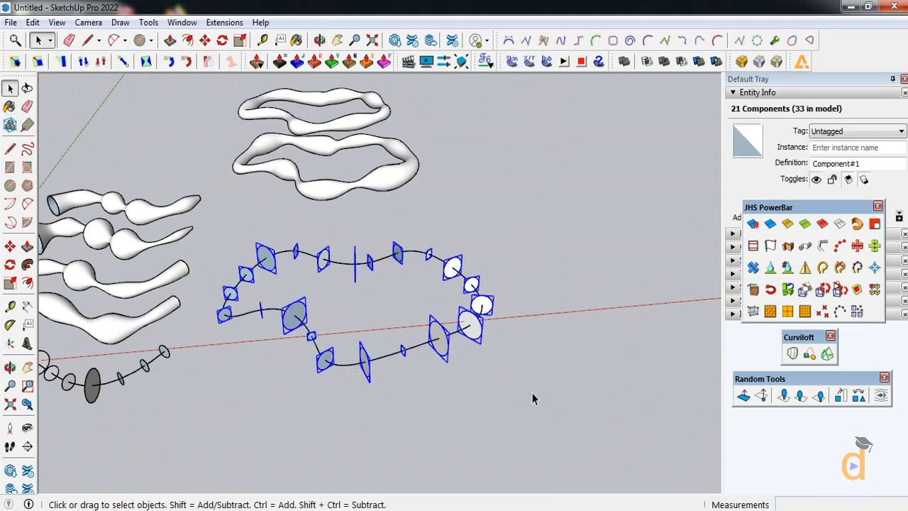
{"action": "left_click", "coordinate": [838, 395]}
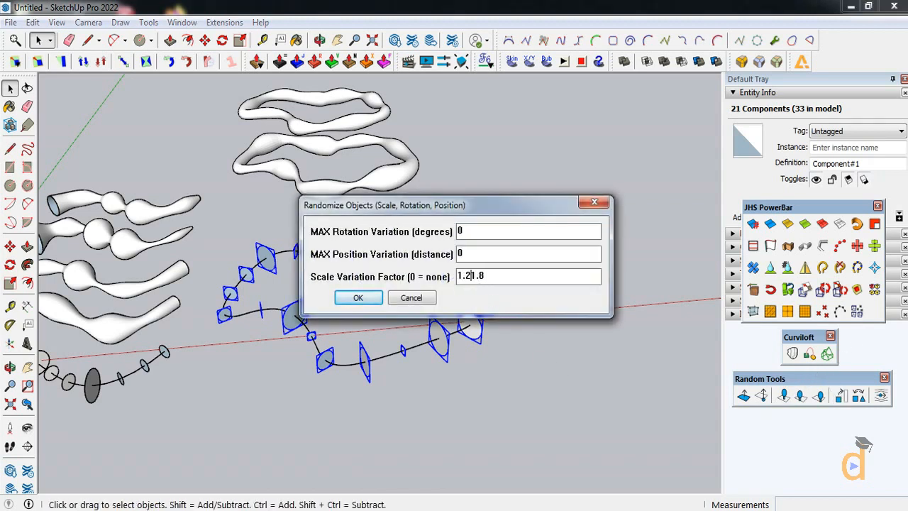
{"action": "left_click", "coordinate": [359, 298]}
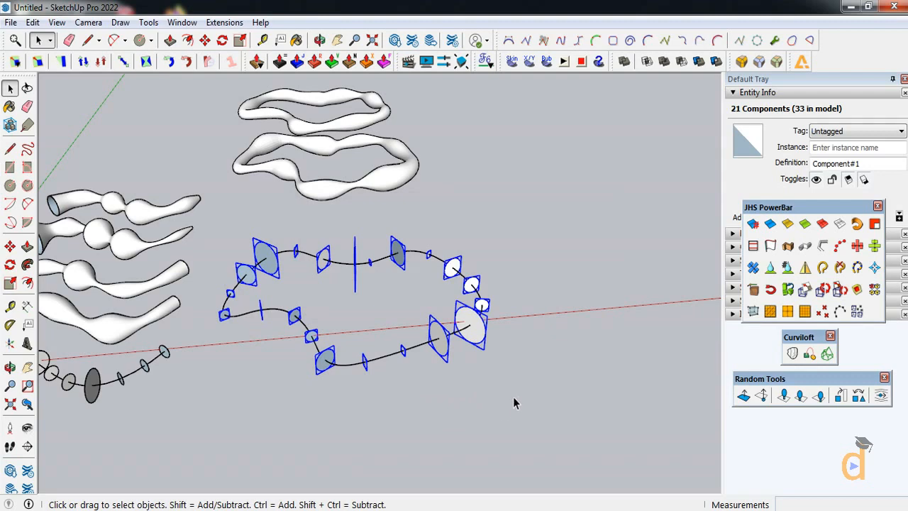
Loft the re-randomized circles by spline with the loop closed and an increased segment count to generate a third loop tube.
{"action": "left_click", "coordinate": [793, 353]}
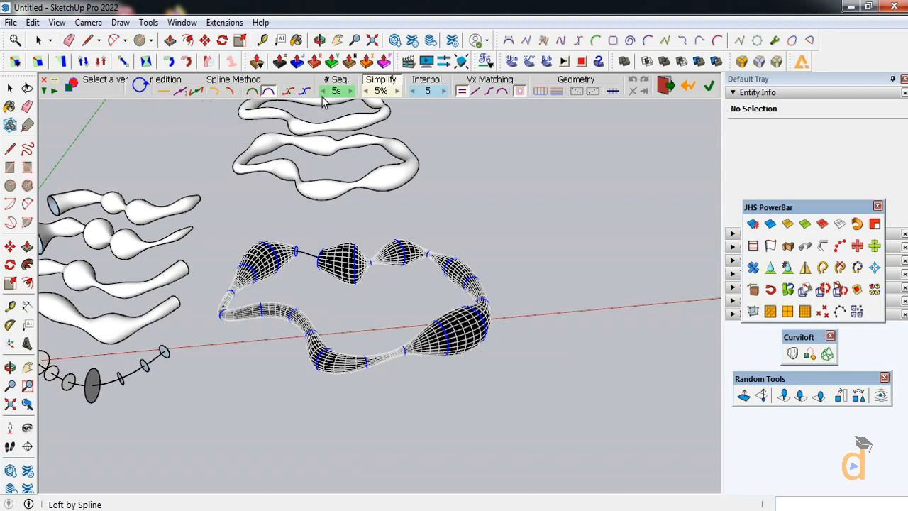
{"action": "left_click", "coordinate": [142, 86]}
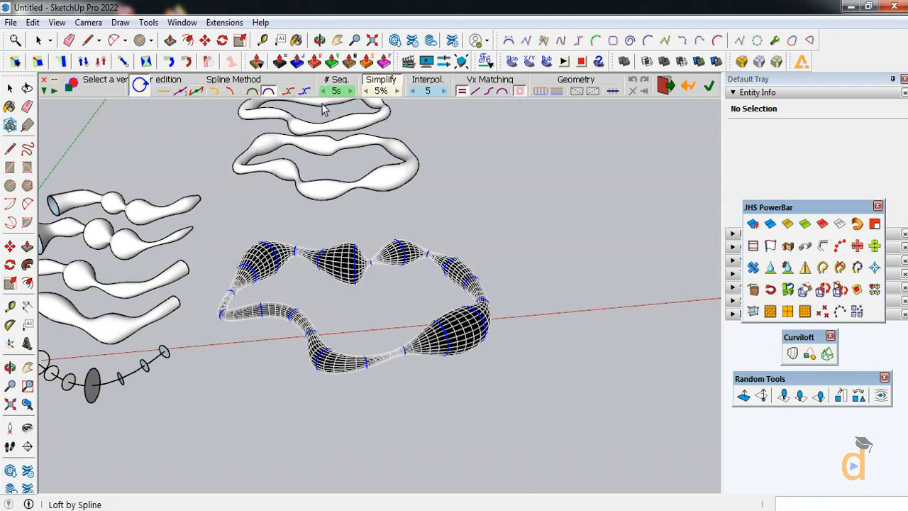
{"action": "left_click", "coordinate": [350, 91]}
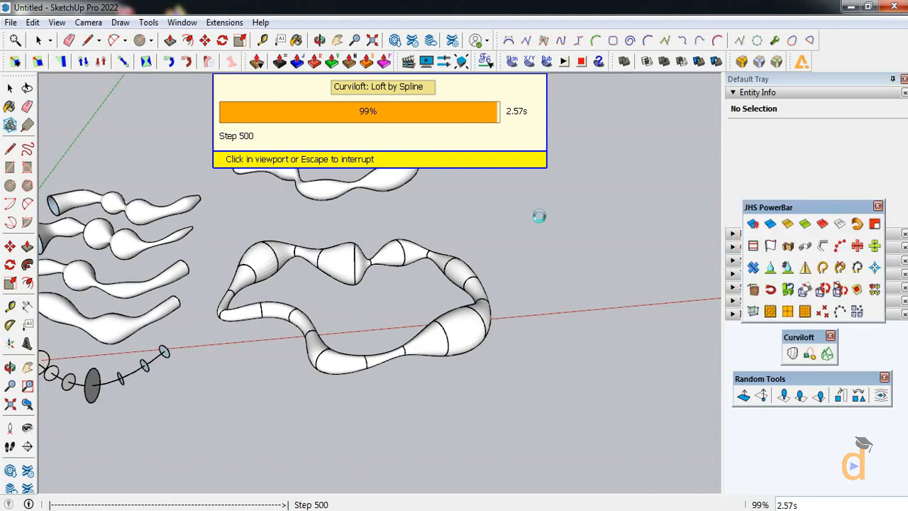
{"action": "left_click", "coordinate": [10, 87]}
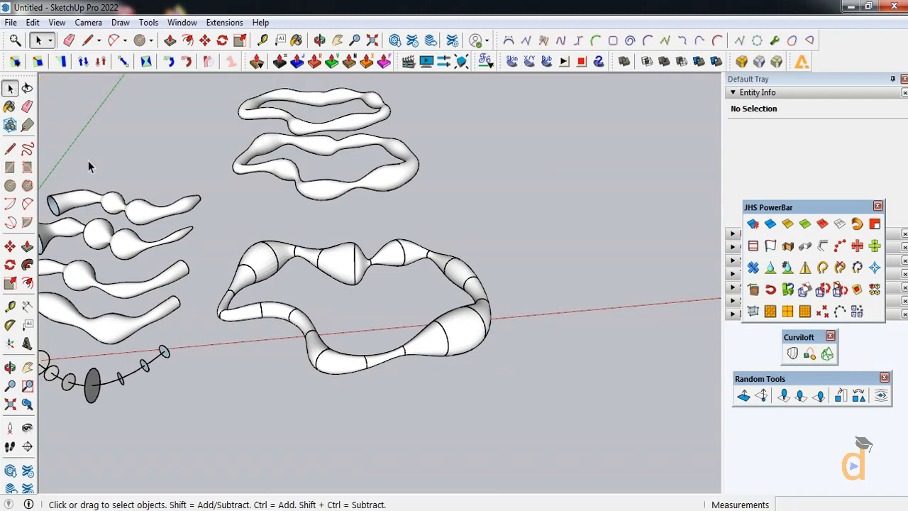
Move the third loop tube about 187 m along the green axis, beyond the other two loop tubes.
{"action": "scroll", "coordinate": [485, 429], "scroll_direction": "down", "scroll_amount": 2}
{"action": "left_click", "coordinate": [10, 366]}
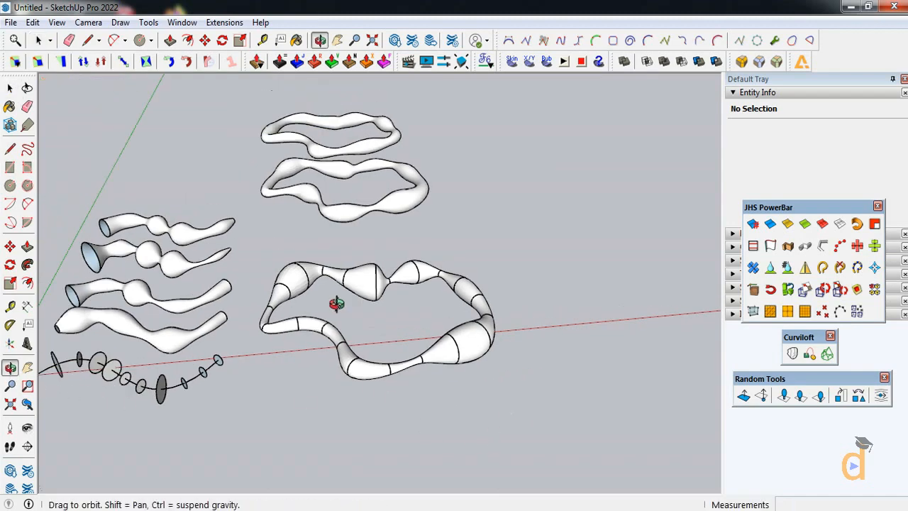
{"action": "left_click_drag", "start_coordinate": [337, 305], "coordinate": [532, 363]}
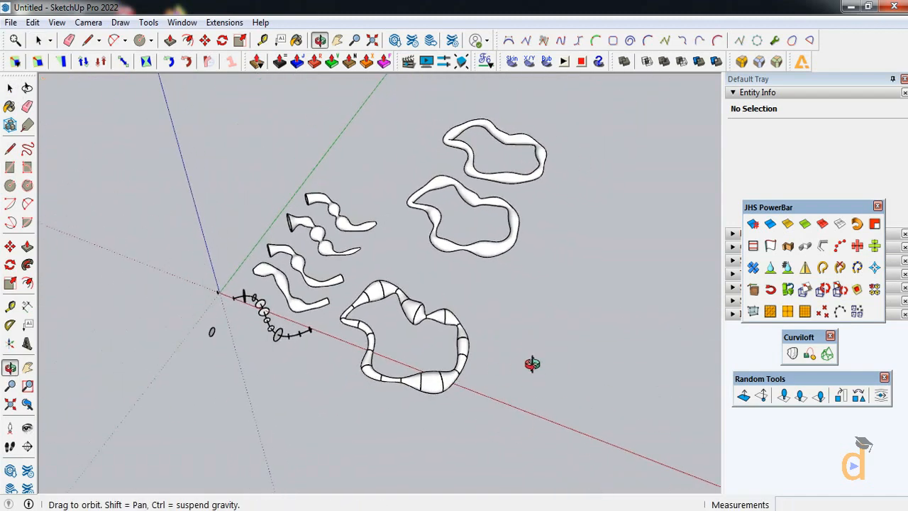
{"action": "left_click", "coordinate": [10, 87]}
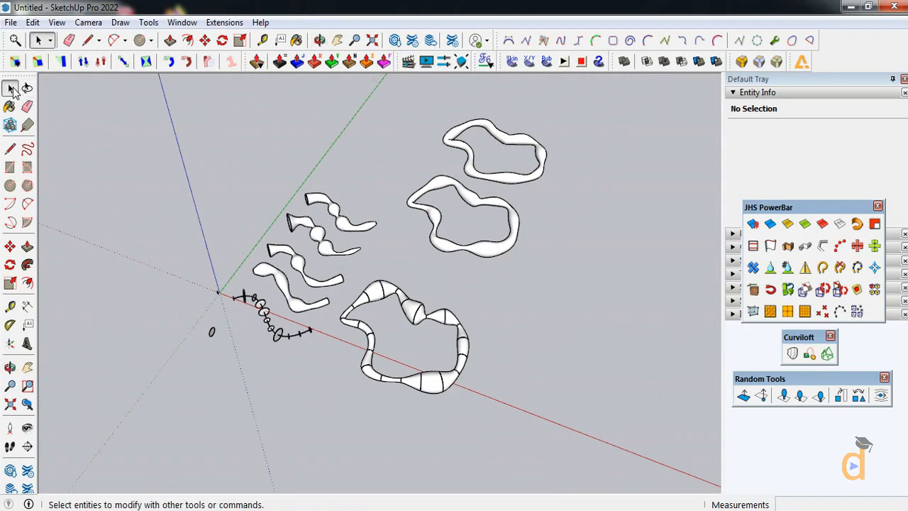
{"action": "left_click", "coordinate": [403, 312]}
{"action": "key", "text": "m"}
{"action": "scroll", "coordinate": [354, 435], "scroll_direction": "down", "scroll_amount": 1}
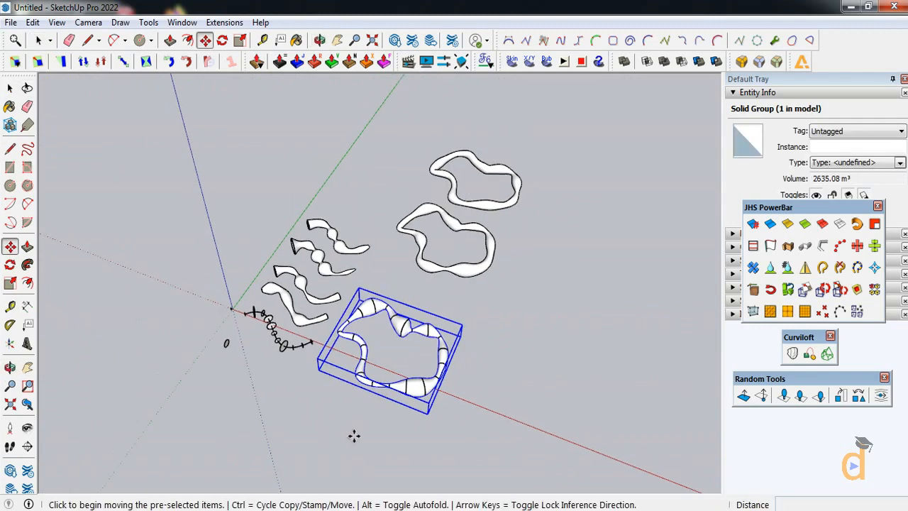
{"action": "left_click", "coordinate": [426, 421]}
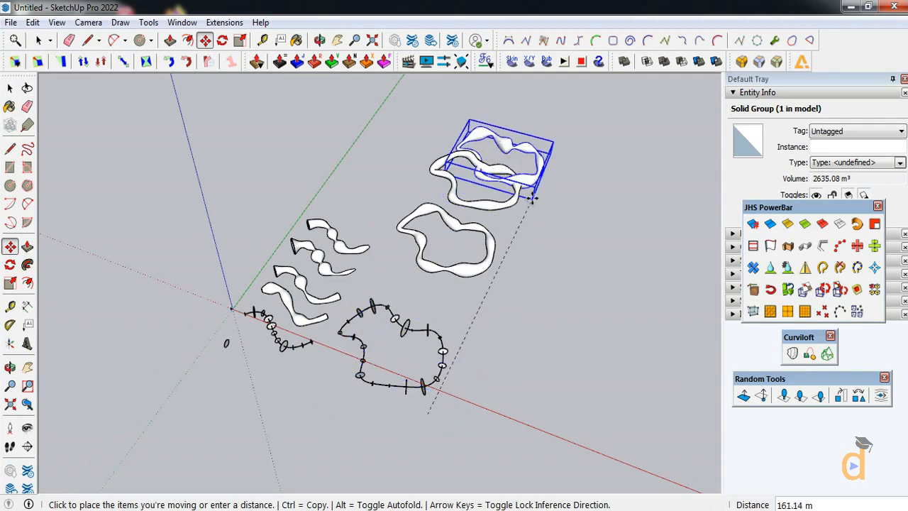
{"action": "left_click", "coordinate": [533, 170]}
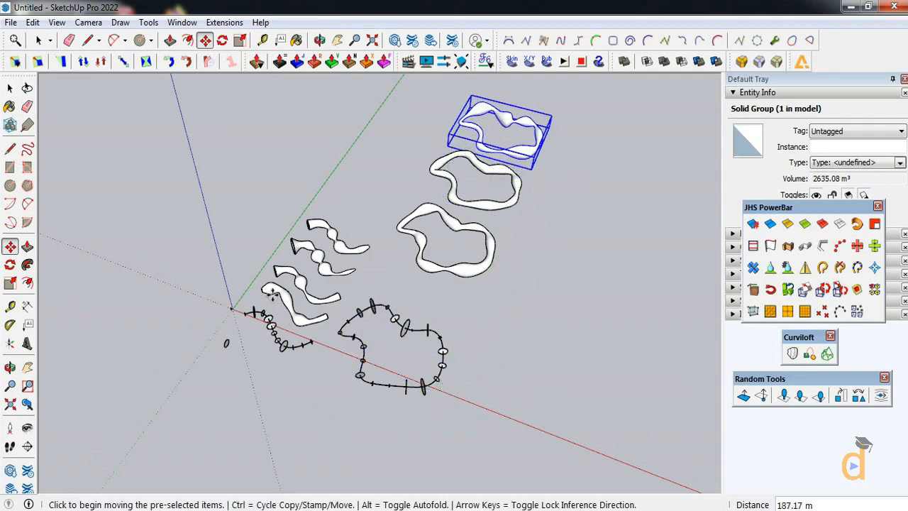
Examine the open tubes, the three loop tubes and their circle sections together from several angles.
{"action": "left_click", "coordinate": [11, 367]}
{"action": "left_click_drag", "start_coordinate": [252, 313], "coordinate": [278, 274]}
{"action": "scroll", "coordinate": [451, 224], "scroll_direction": "up", "scroll_amount": 2}
{"action": "left_click_drag", "start_coordinate": [376, 305], "coordinate": [161, 423]}
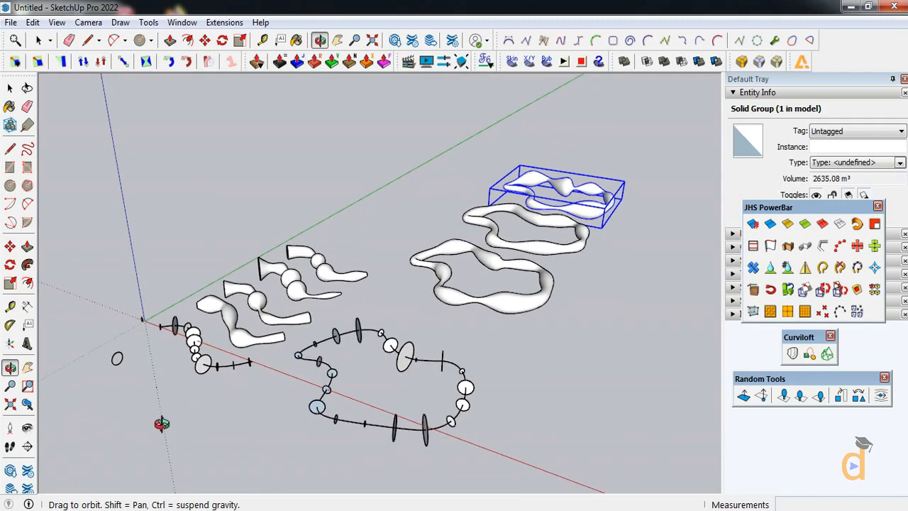
{"action": "scroll", "coordinate": [161, 424], "scroll_direction": "up", "scroll_amount": 2}
{"action": "left_click", "coordinate": [10, 88]}
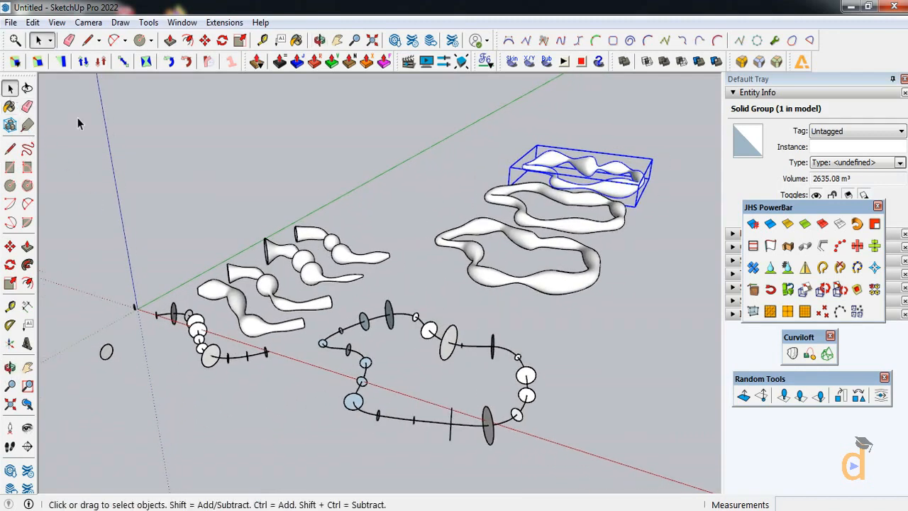
{"action": "left_click", "coordinate": [180, 169]}
{"action": "left_click", "coordinate": [10, 368]}
{"action": "left_click_drag", "start_coordinate": [320, 316], "coordinate": [161, 413]}
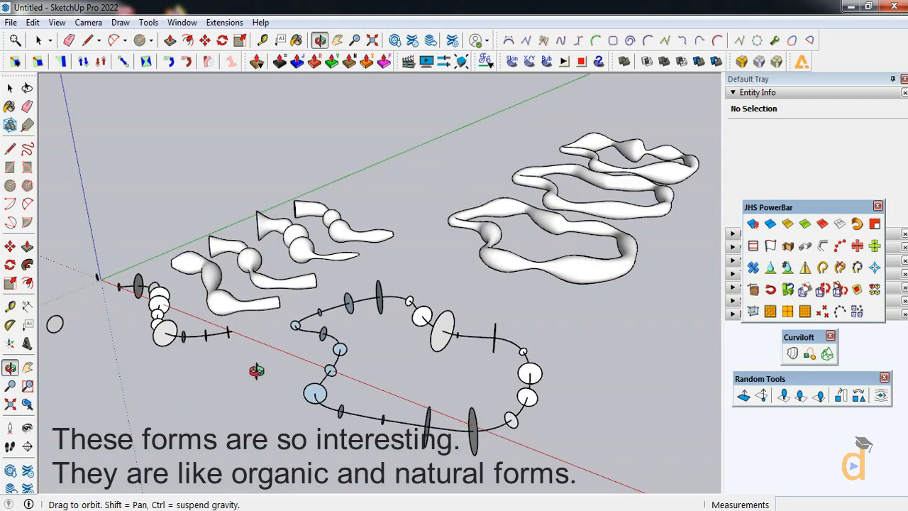
{"action": "left_click_drag", "start_coordinate": [256, 371], "coordinate": [237, 376]}
Turn on the model's shadows to preview the tubes and circles, and turn them off again.
{"action": "left_click", "coordinate": [803, 93]}
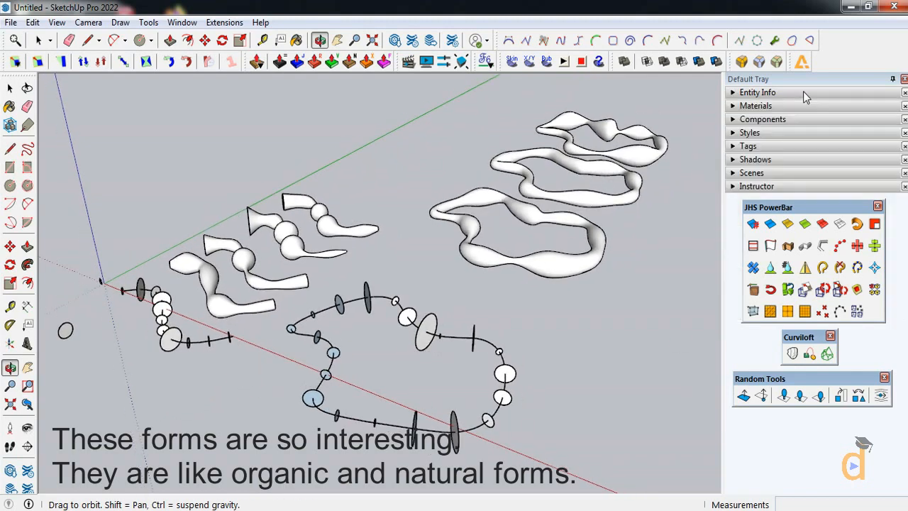
{"action": "left_click", "coordinate": [752, 160]}
{"action": "left_click", "coordinate": [740, 177]}
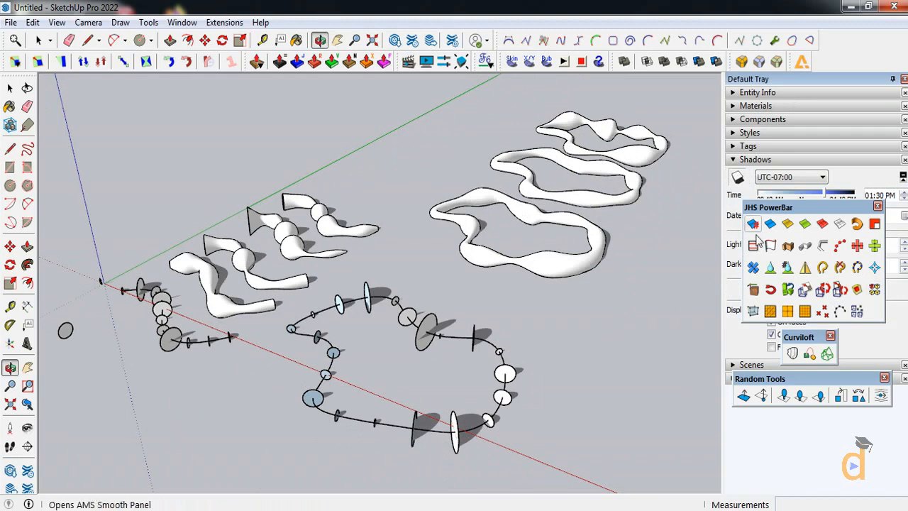
{"action": "left_click", "coordinate": [739, 177]}
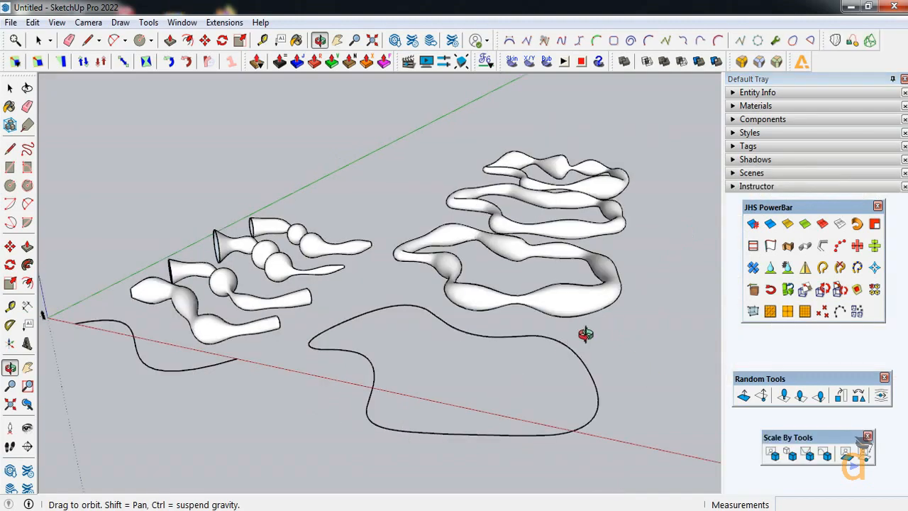
Examine the four tubes made from the open curve up close.
{"action": "left_click_drag", "start_coordinate": [586, 331], "coordinate": [534, 305]}
{"action": "scroll", "coordinate": [194, 267], "scroll_direction": "up", "scroll_amount": 7}
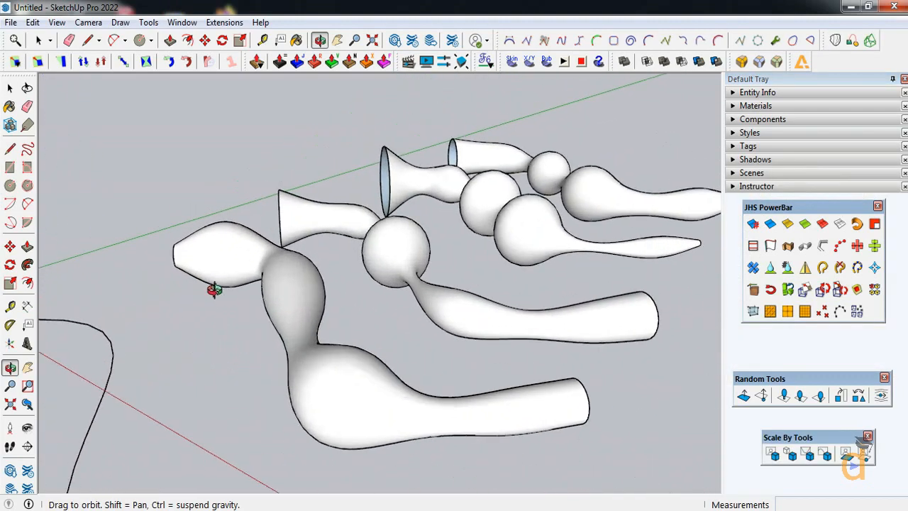